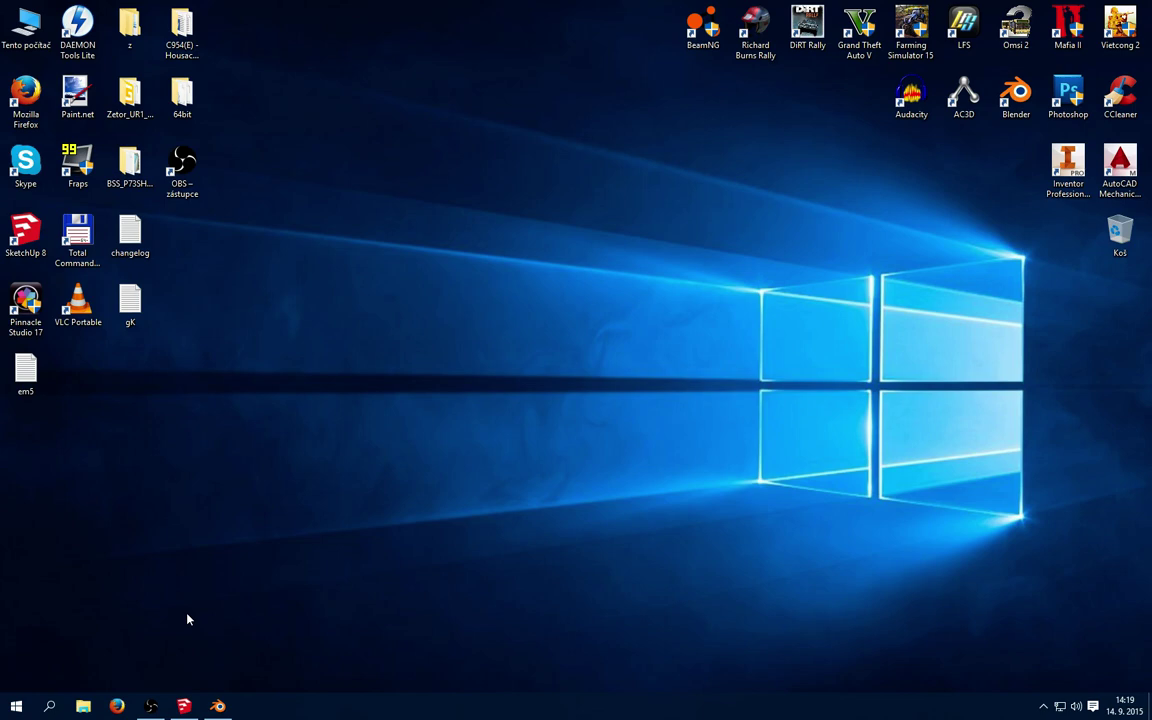
Export the SketchUp tractor model to the Desktop as the OBJ file Sypac_LKT
click(183, 706)
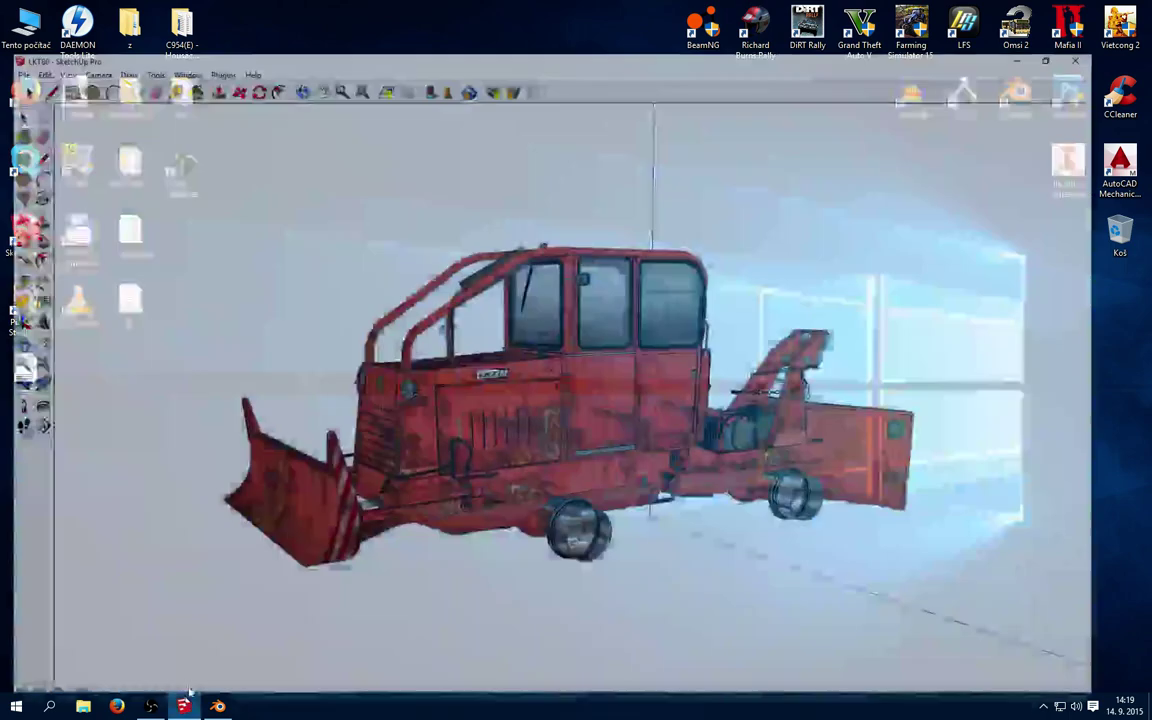
middle_drag(623, 392, 848, 476)
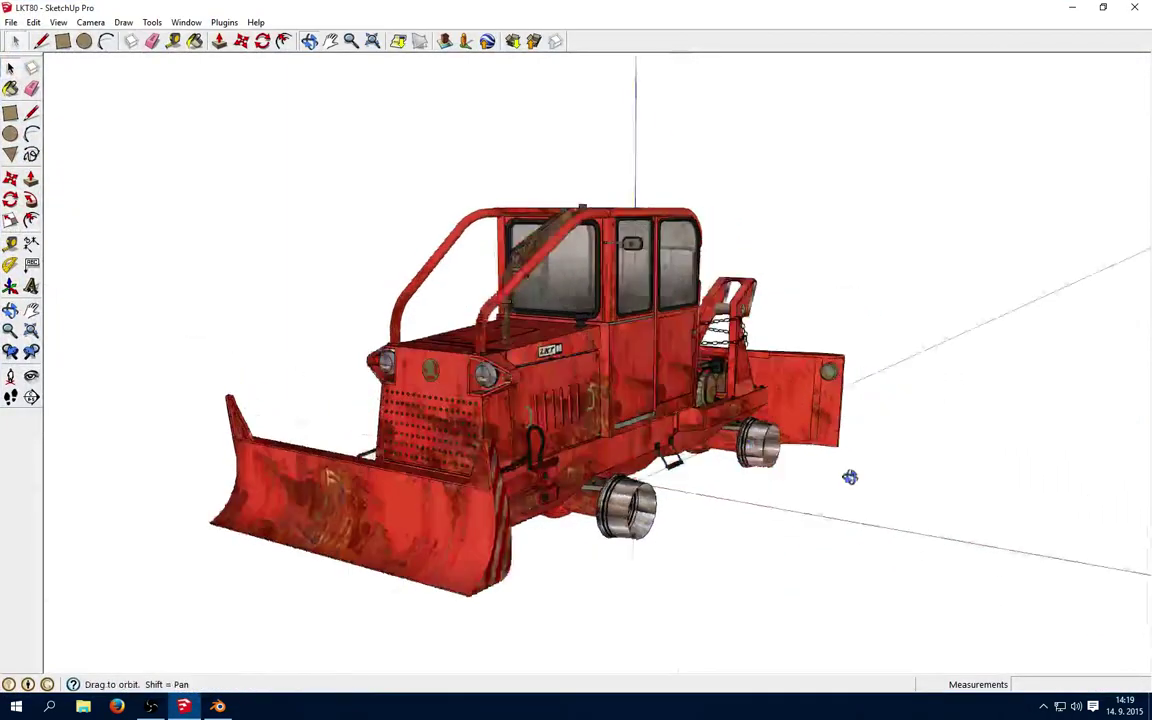
click(10, 22)
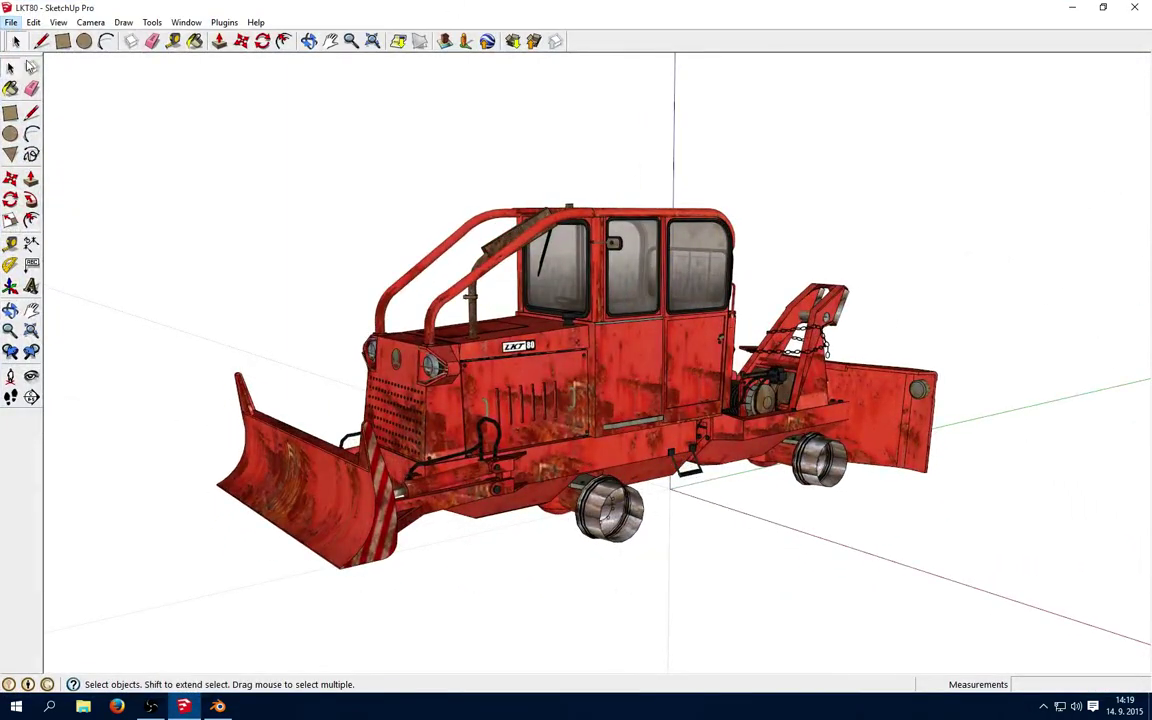
mouse_move(36, 248)
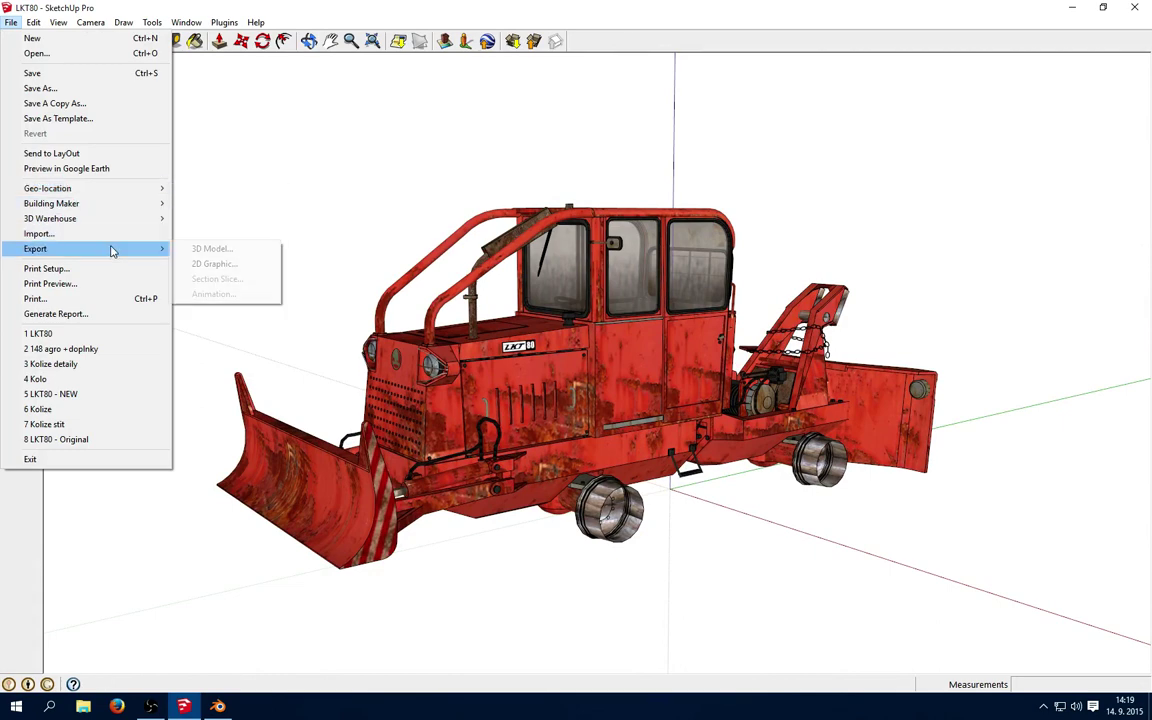
click(205, 248)
click(417, 283)
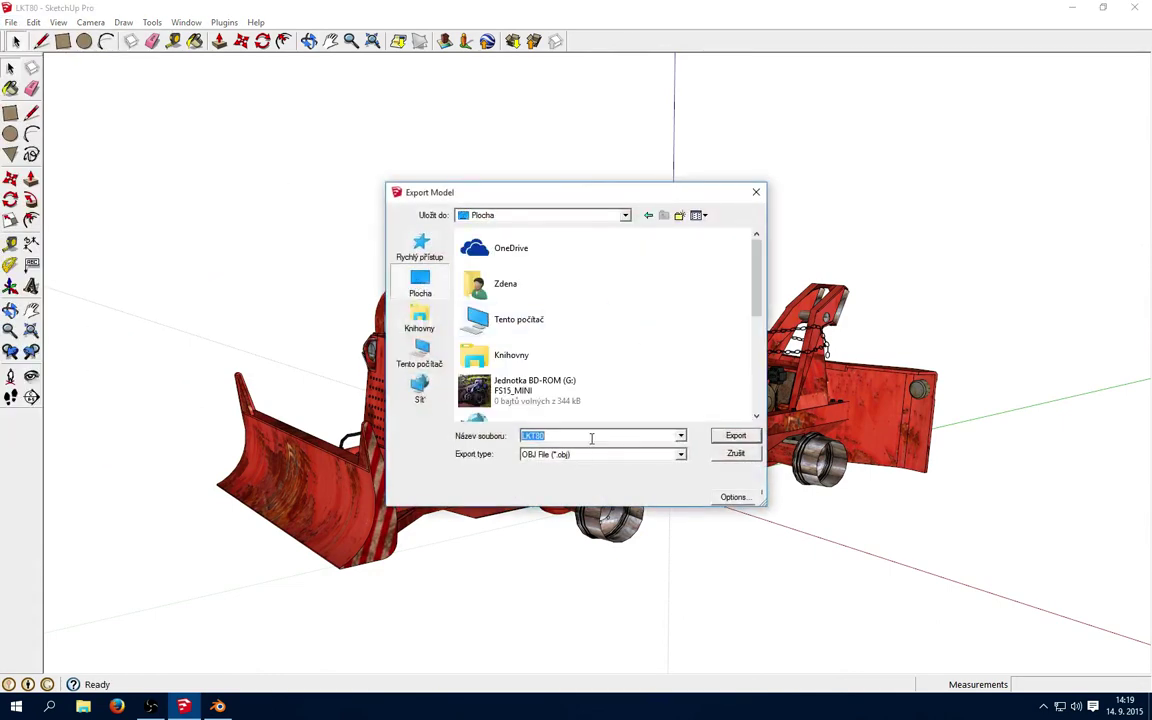
text(Sypac_LKT)
key(Return)
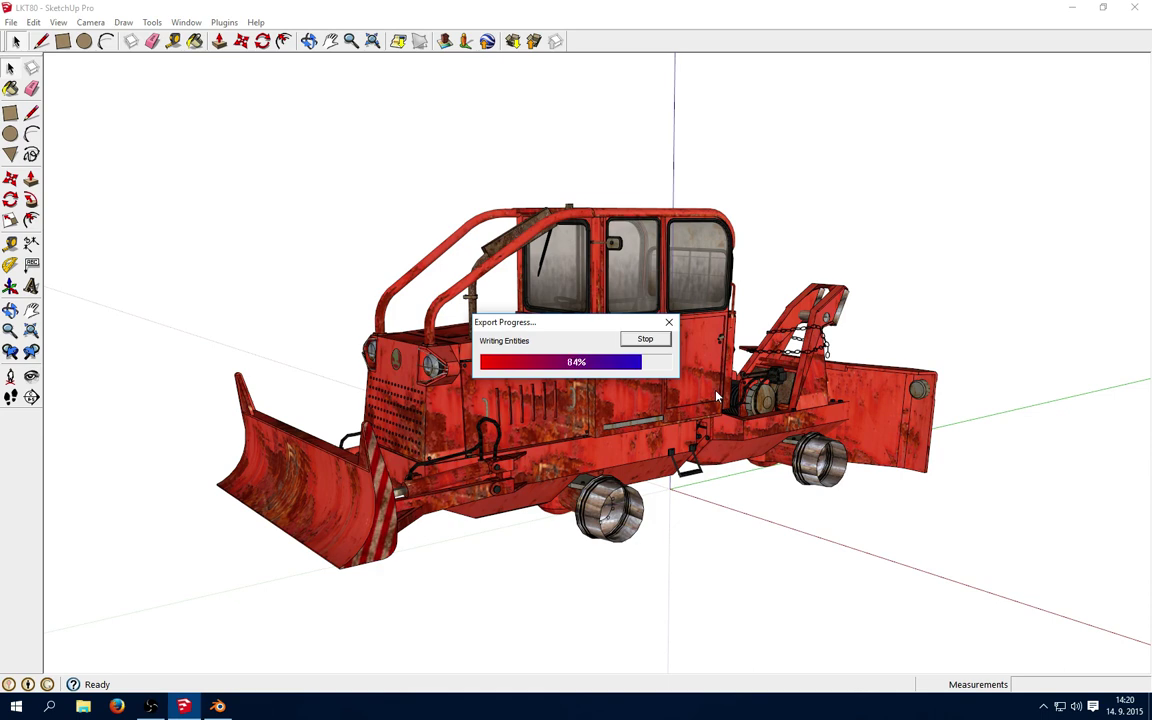
click(649, 451)
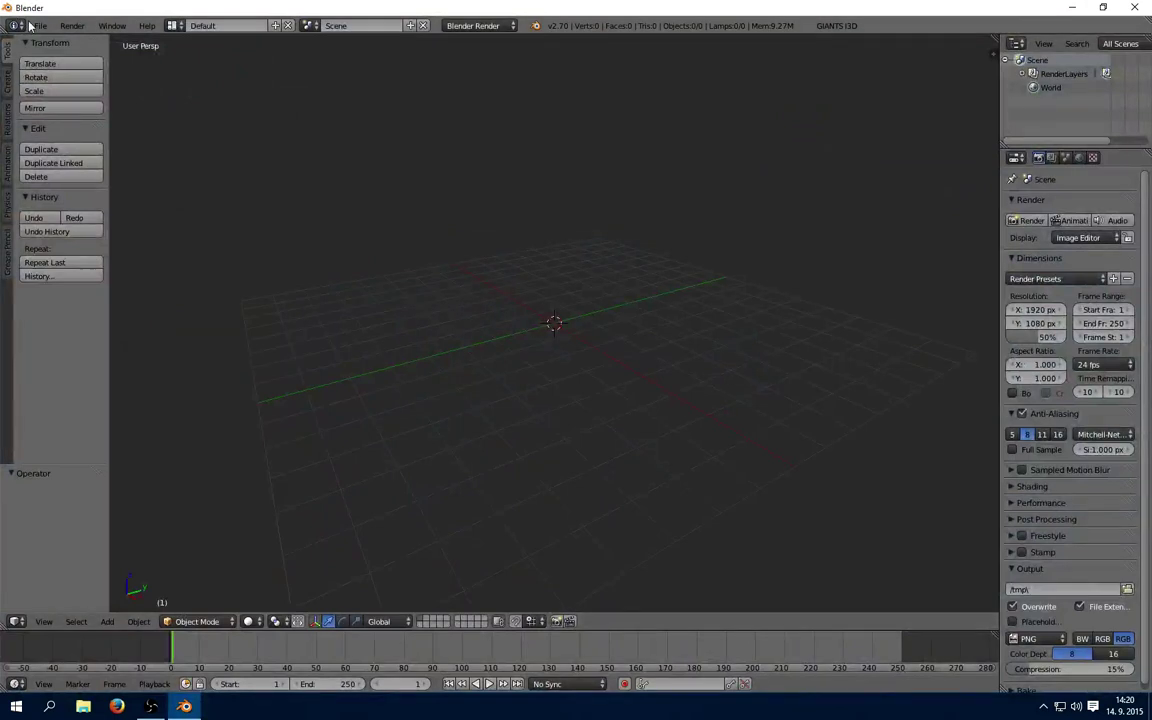
Import the Sypac_LKT Wavefront OBJ from the Desktop into Blender
click(40, 25)
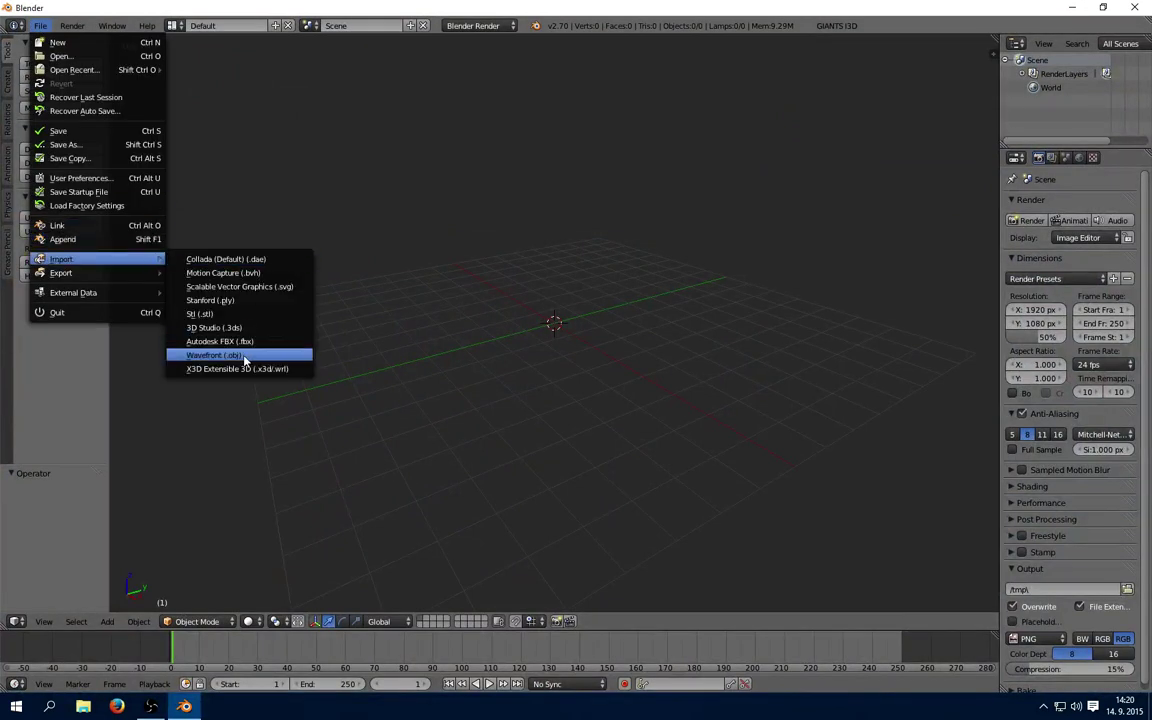
click(240, 325)
click(30, 206)
click(220, 205)
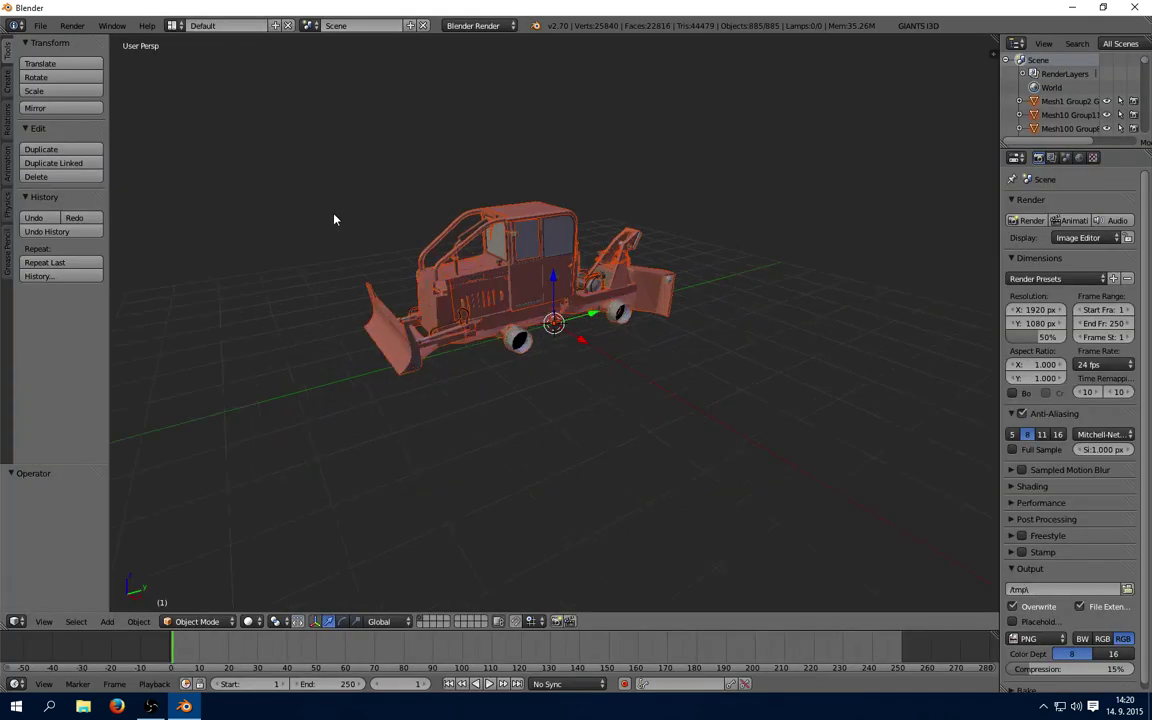
Preview the tractor in Texture shading, then return the viewport to Solid shading
scroll(335, 219, up, 4)
click(252, 621)
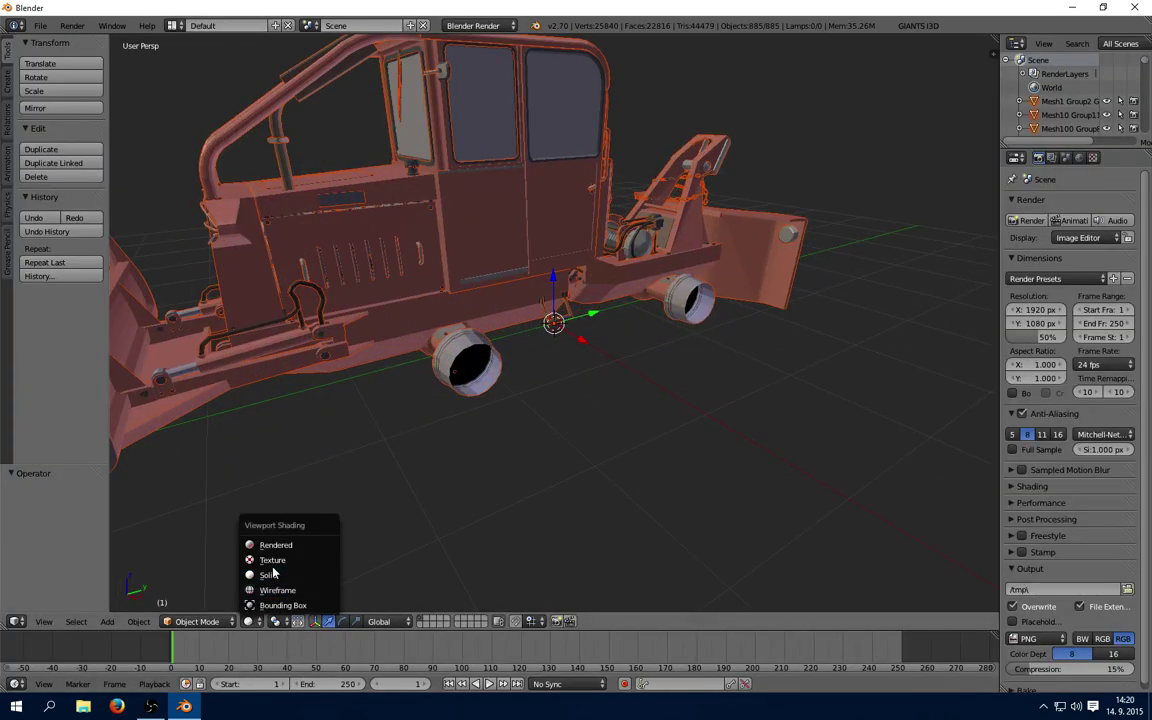
click(272, 560)
scroll(596, 430, down, 5)
click(247, 621)
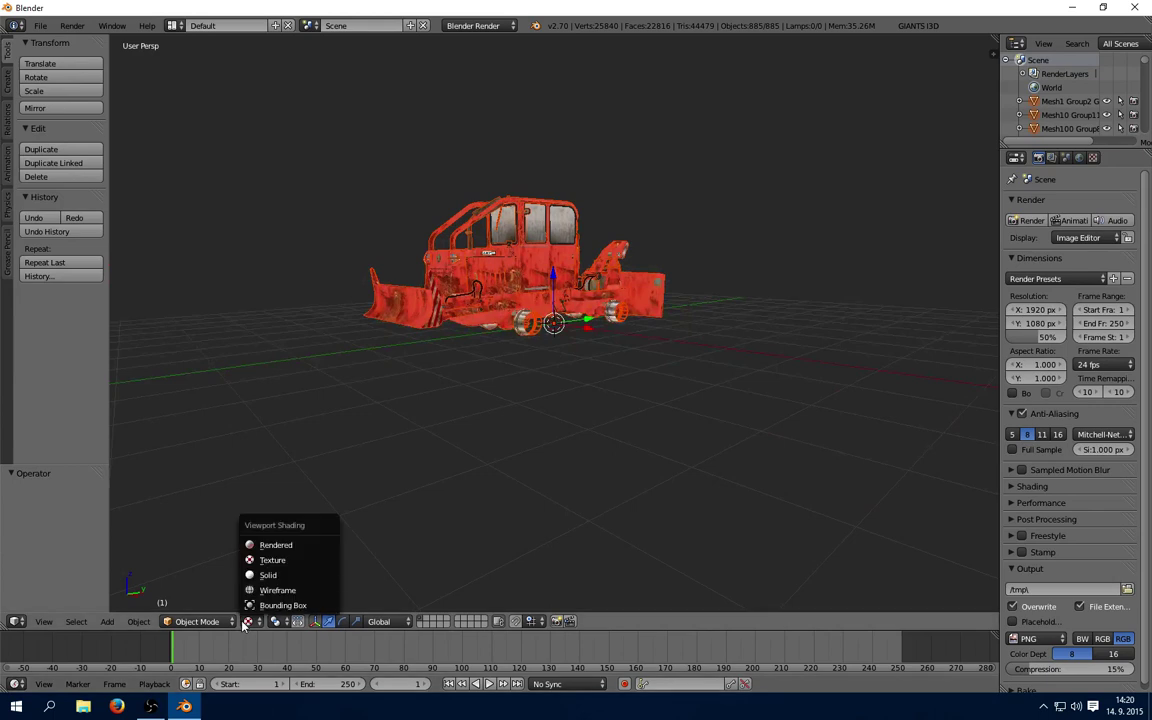
click(268, 575)
Select all 885 tractor parts and join them into one mesh with Ctrl+J
key(a)
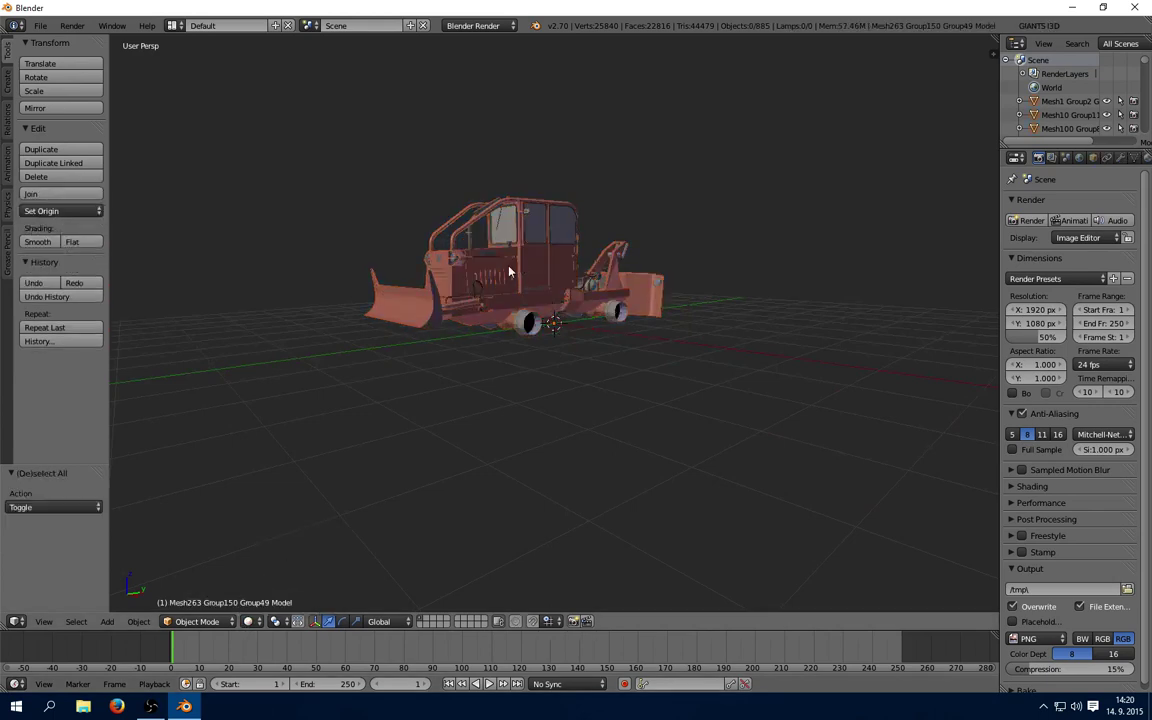
key(a)
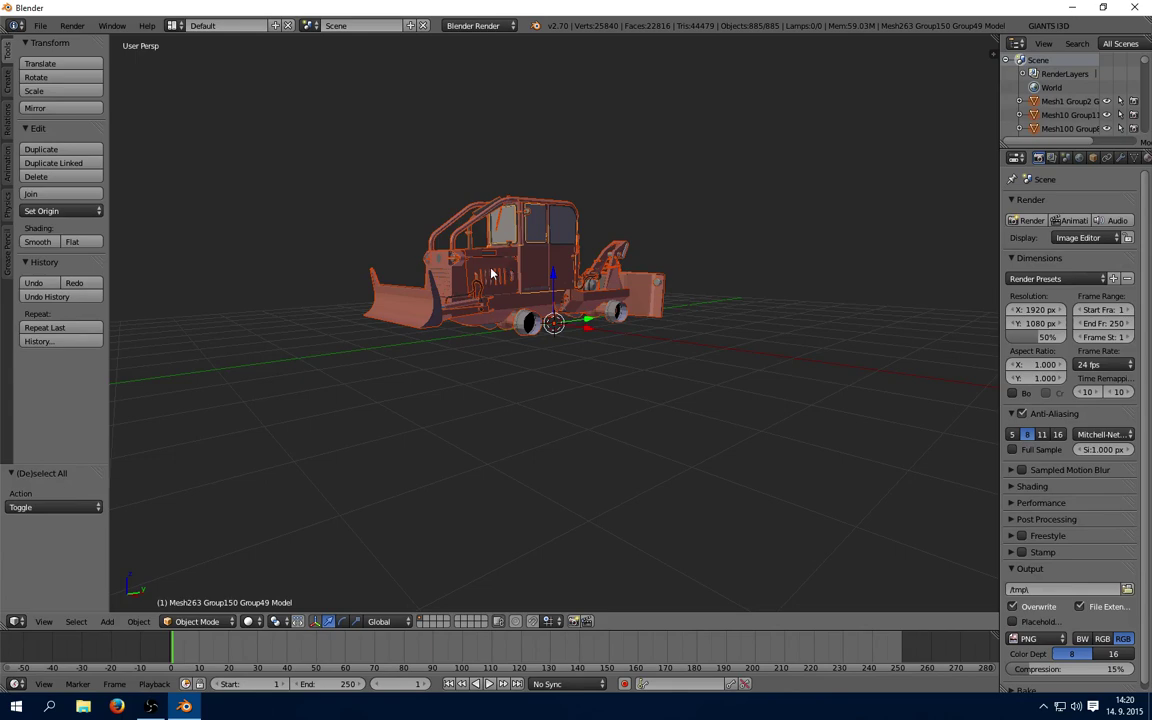
key(ctrl+j)
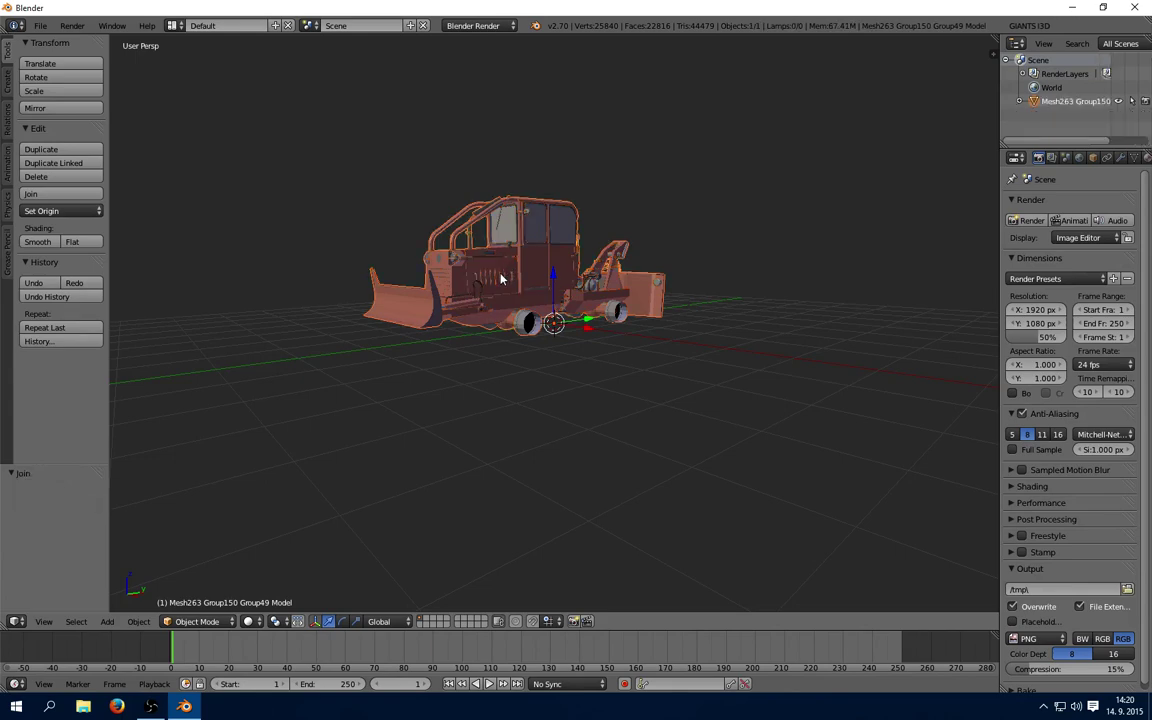
Add an Edge Split modifier to the tractor and set its shading to smooth
mouse_move(406, 123)
middle_down()
mouse_move(555, 257)
mouse_move(620, 270)
middle_up()
scroll(620, 270, up, 2)
click(1120, 158)
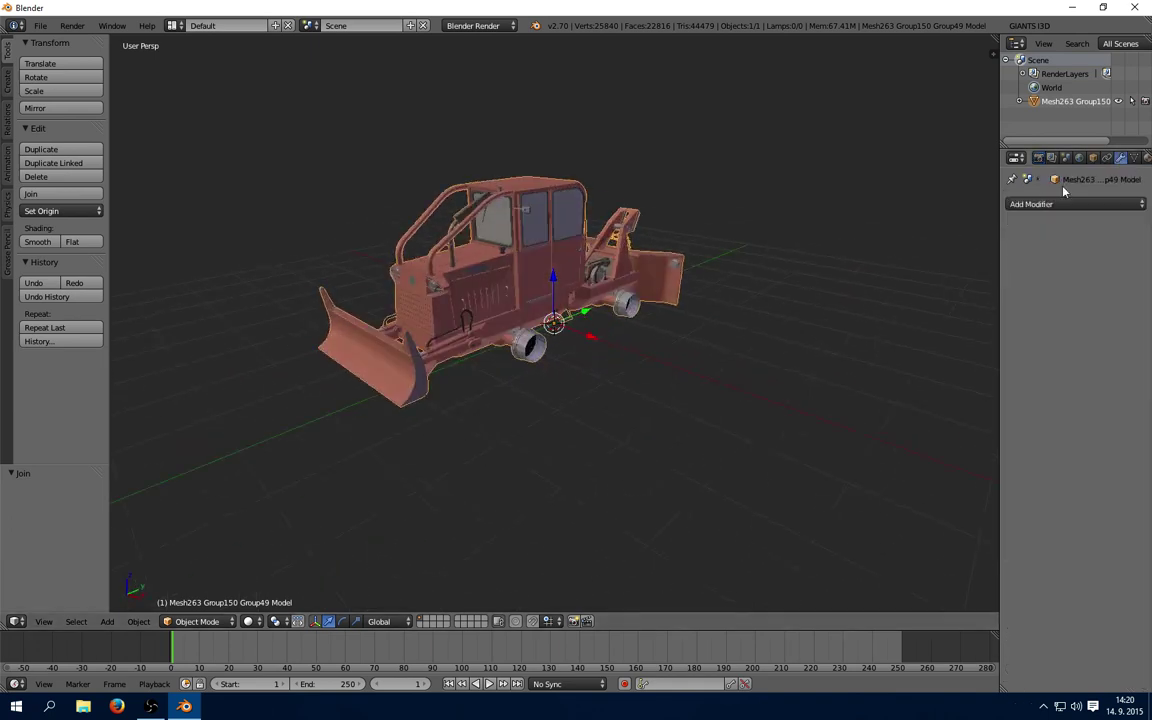
click(1042, 205)
click(845, 311)
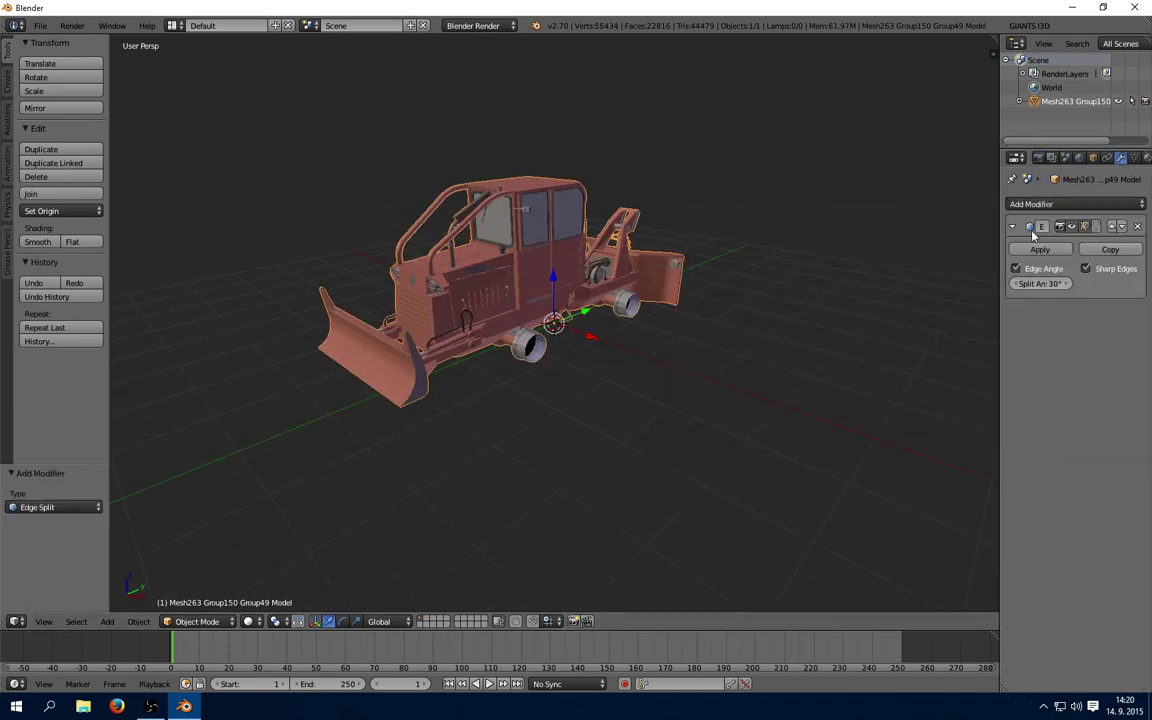
click(24, 243)
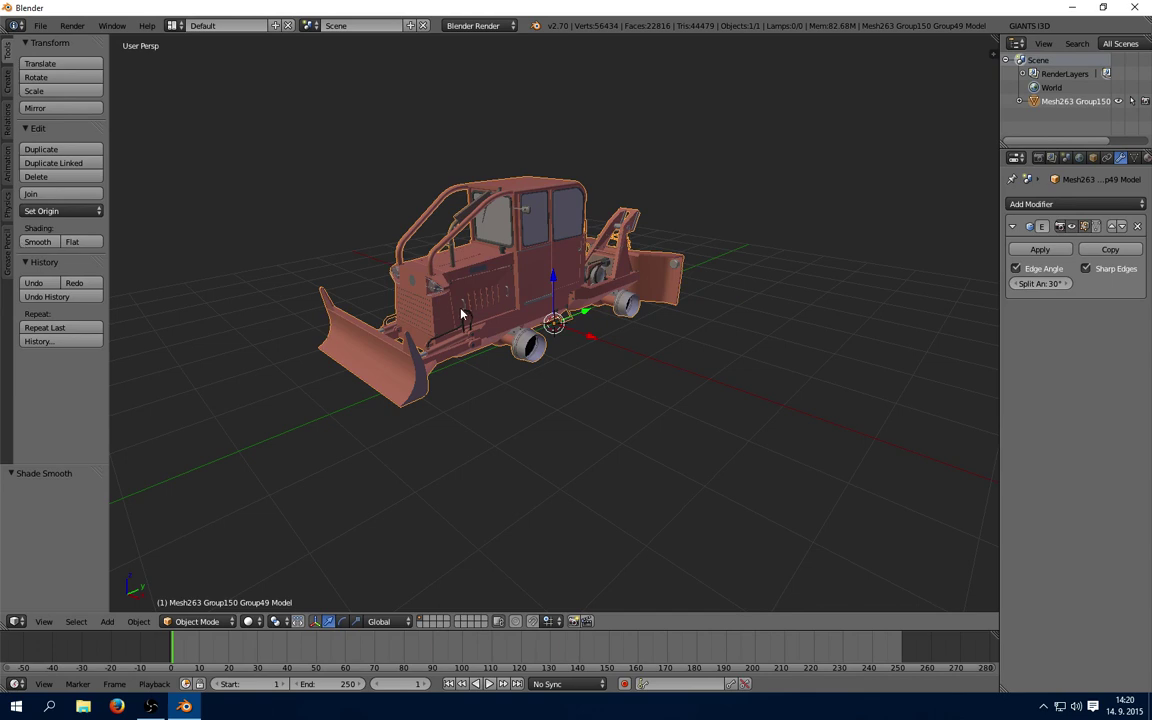
mouse_move(463, 314)
middle_down()
mouse_move(508, 273)
mouse_move(497, 309)
middle_up()
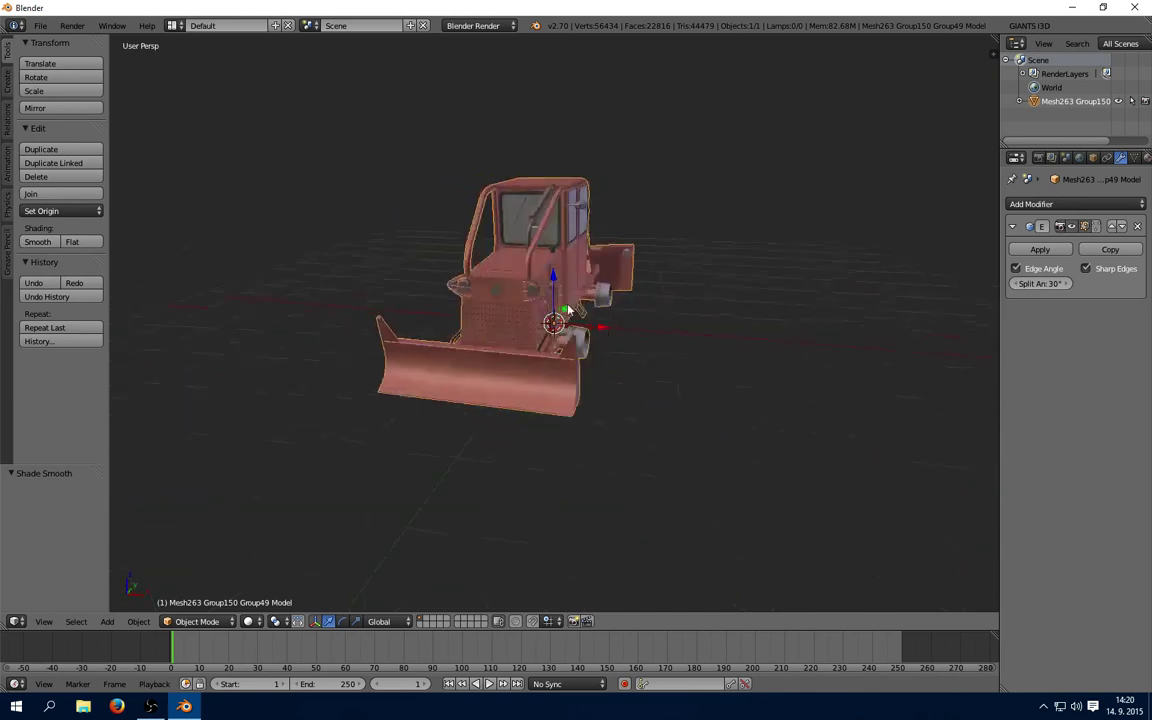
Rename the tractor object to 'stary'
double_click(1052, 102)
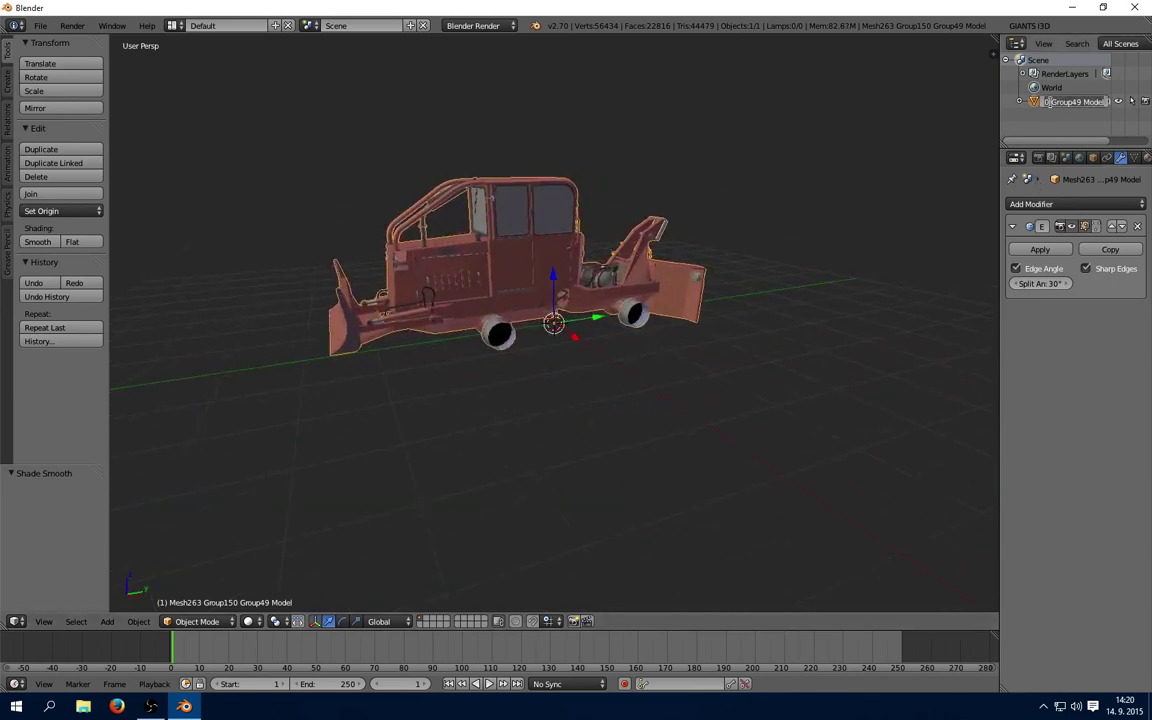
text(stary)
key(Return)
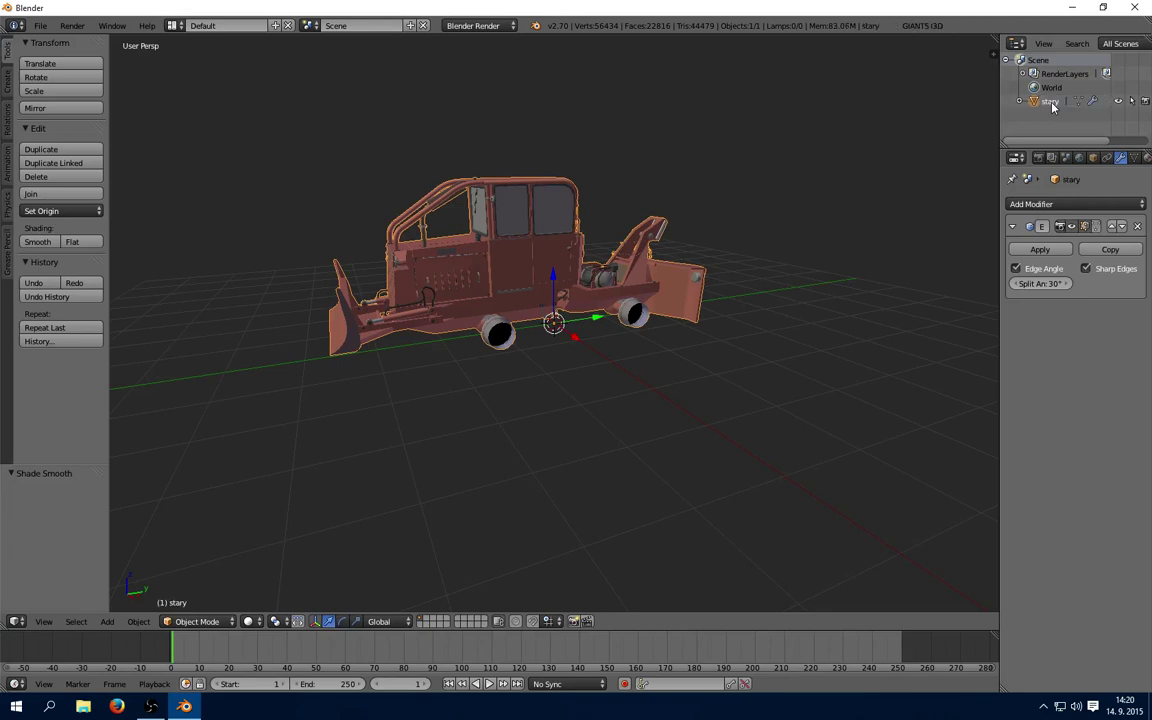
Duplicate stary in place and name the copy 'novy'
key(shift+d)
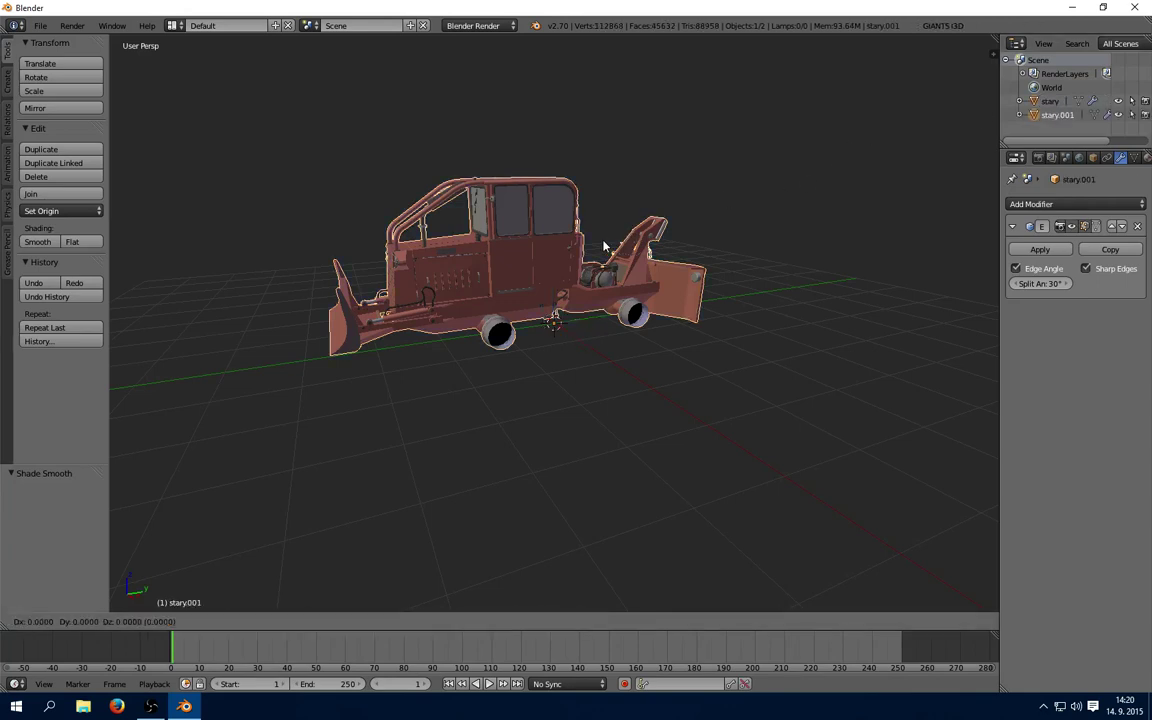
key(Escape)
double_click(1060, 115)
text(no)
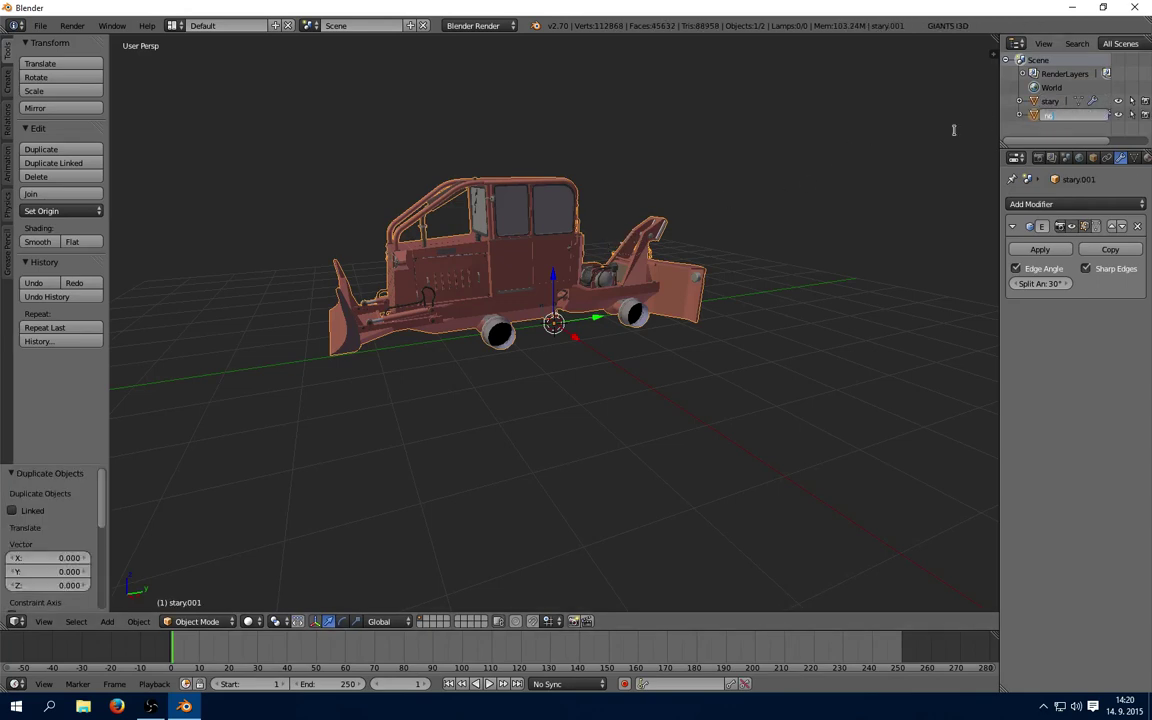
text(vy)
key(Return)
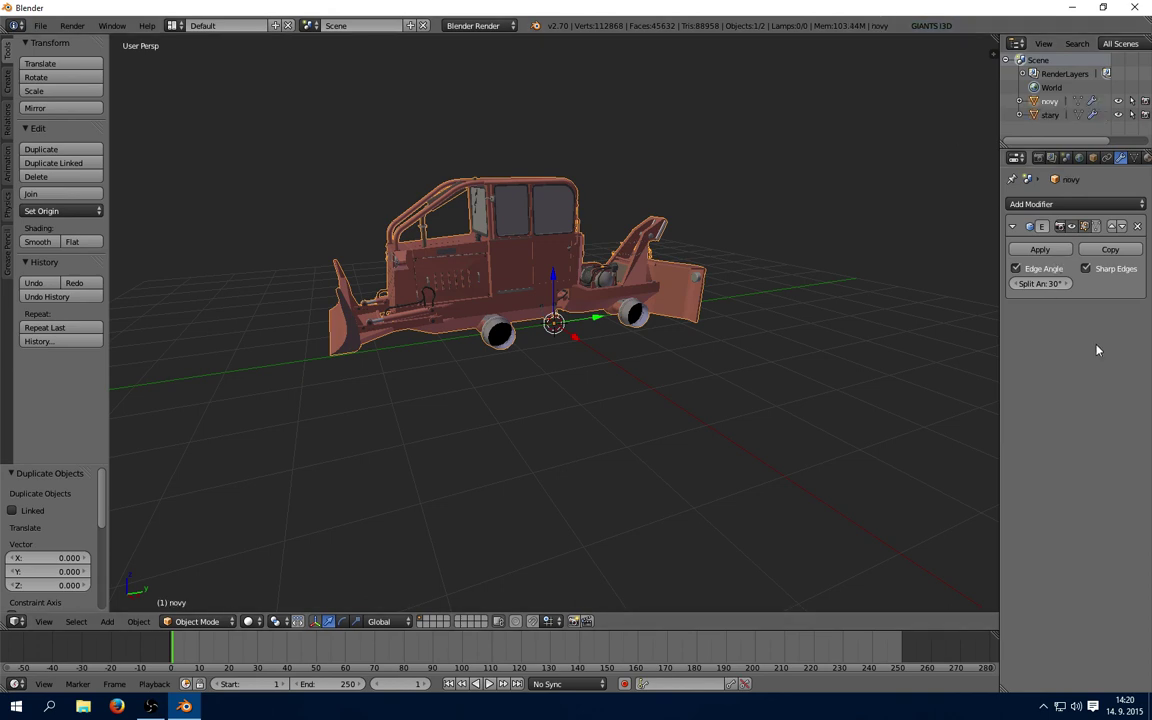
drag(997, 198, 956, 198)
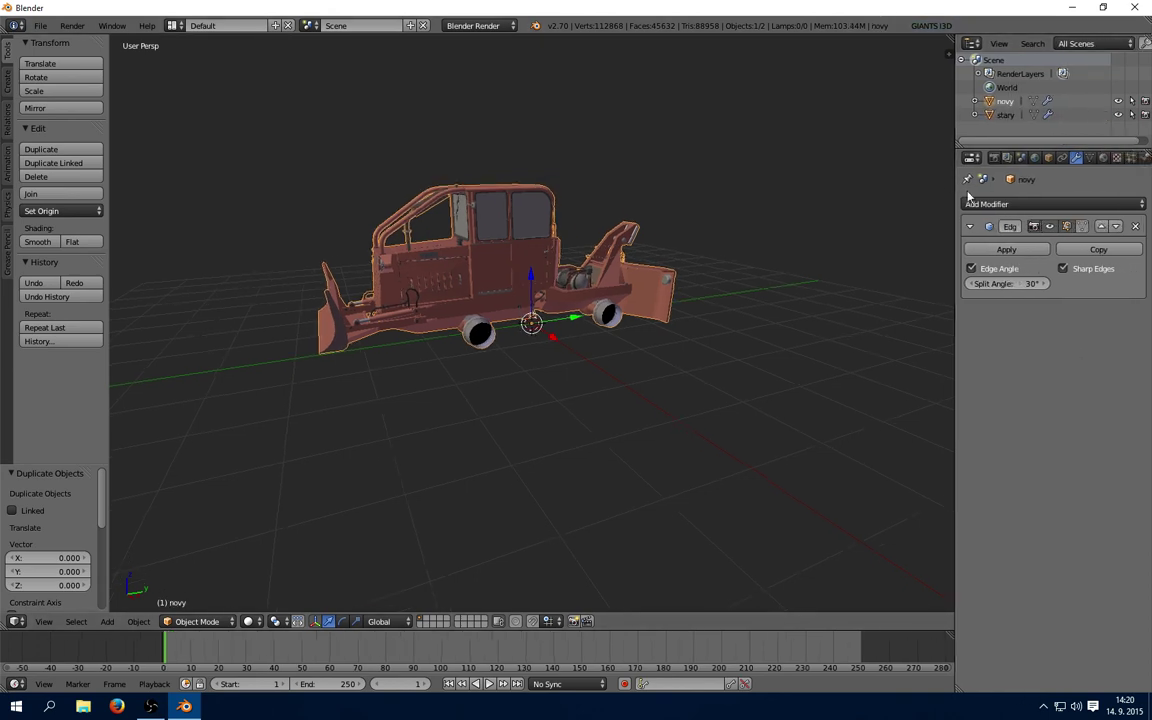
Remove all material slots from novy, leaving a single new empty slot
click(1103, 158)
click(1127, 218)
click(1127, 218)
click(1127, 218)
click(1127, 218)
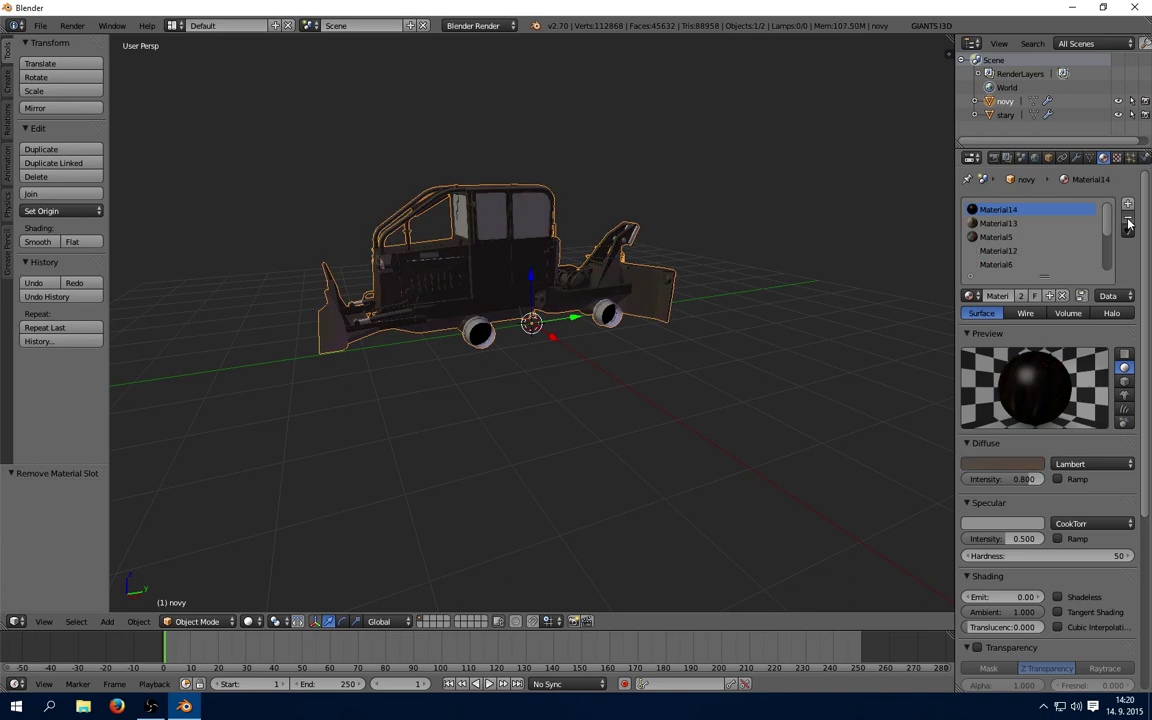
click(1127, 218)
click(1127, 218)
click(1127, 218)
click(1127, 218)
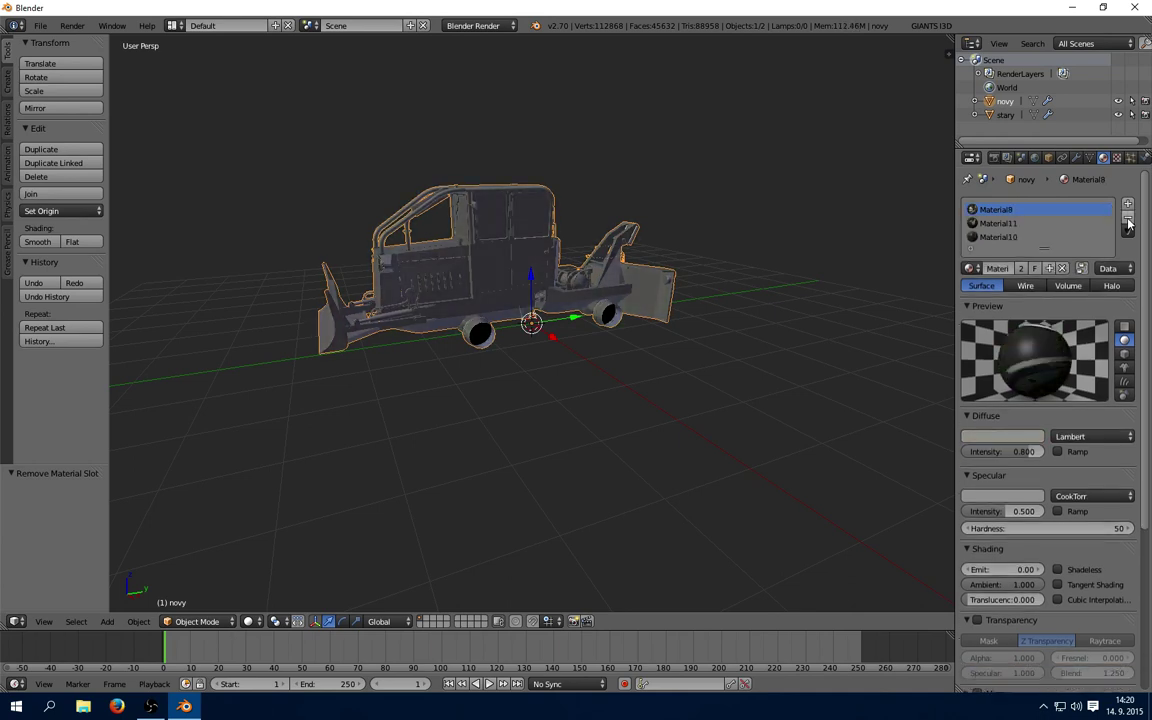
click(1127, 218)
click(1128, 222)
click(1128, 222)
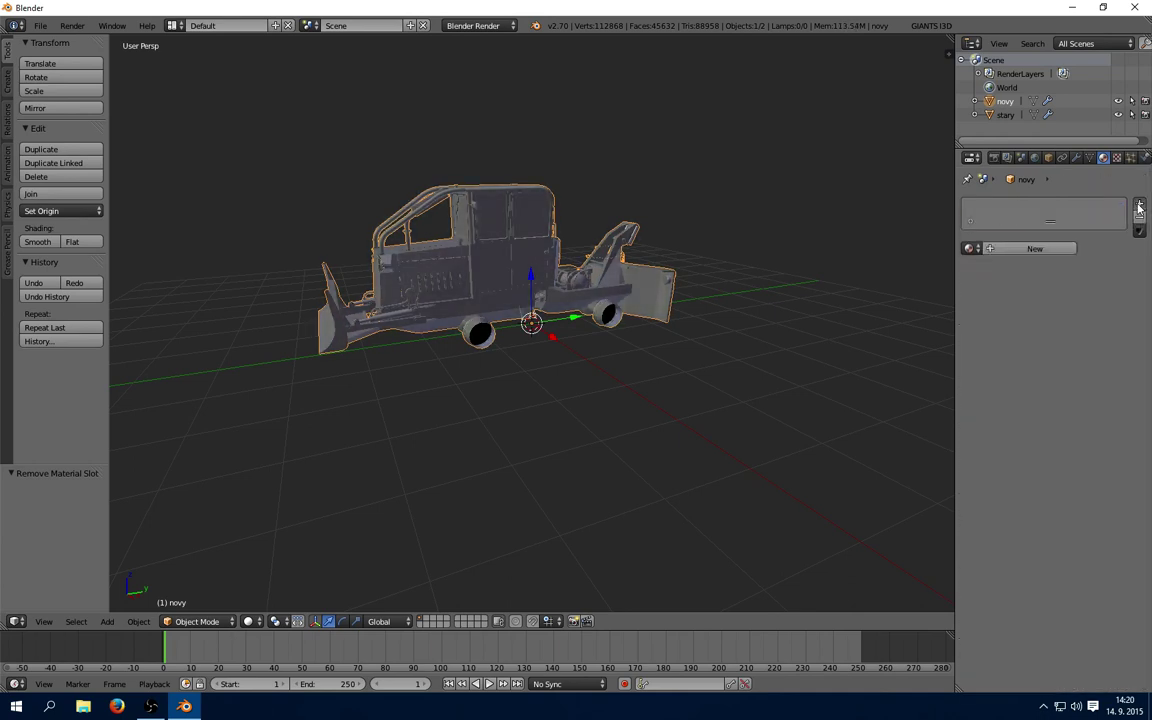
click(1139, 204)
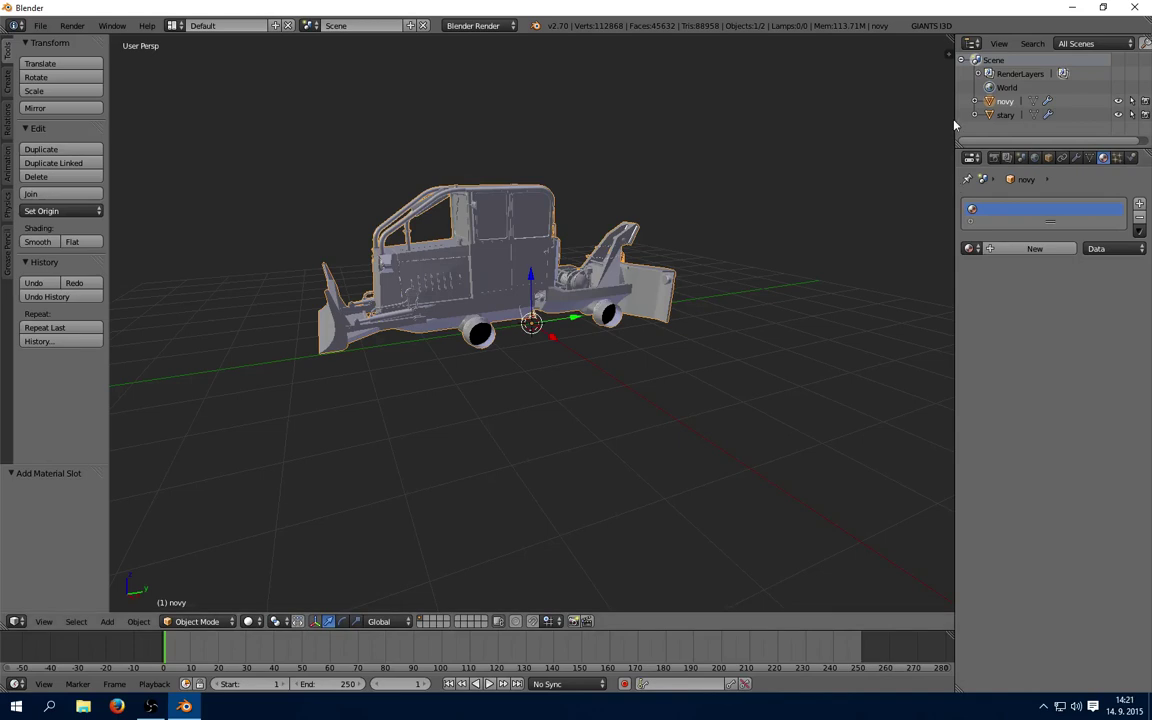
Split the 3D view into two side-by-side views of the tractor
drag(955, 120, 986, 124)
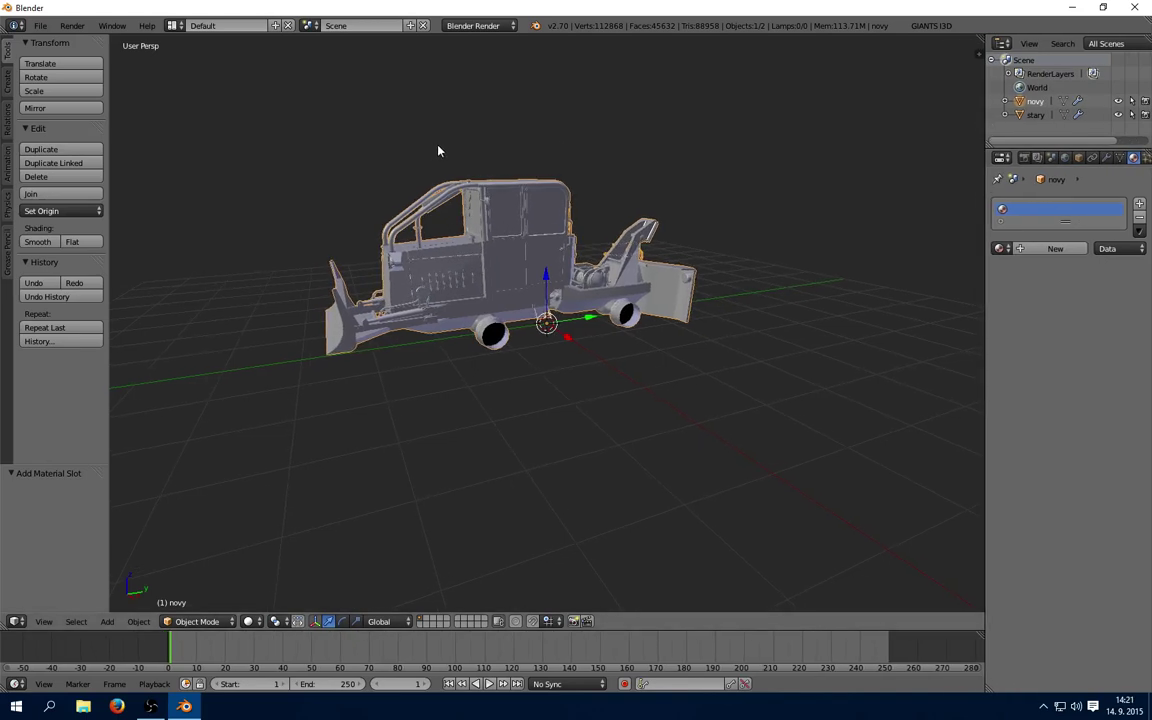
middle_drag(438, 151, 953, 95)
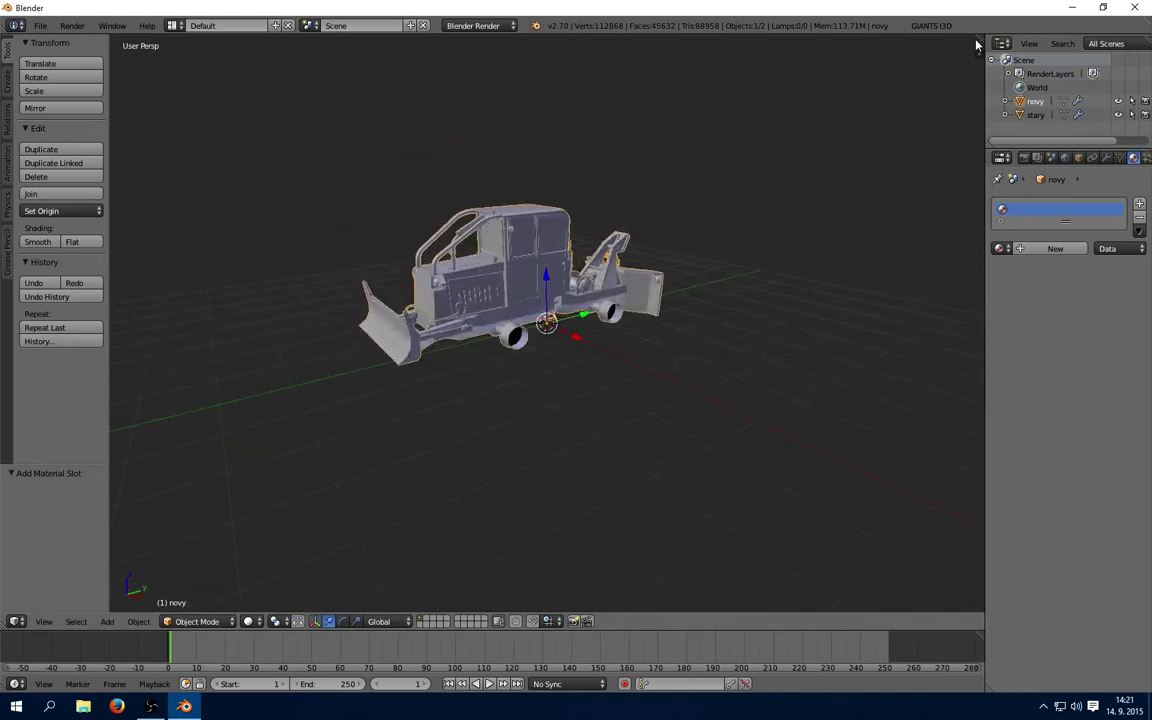
drag(976, 45, 460, 100)
Make the left view a UV/Image Editor with a new black 4096×4096 image
click(16, 621)
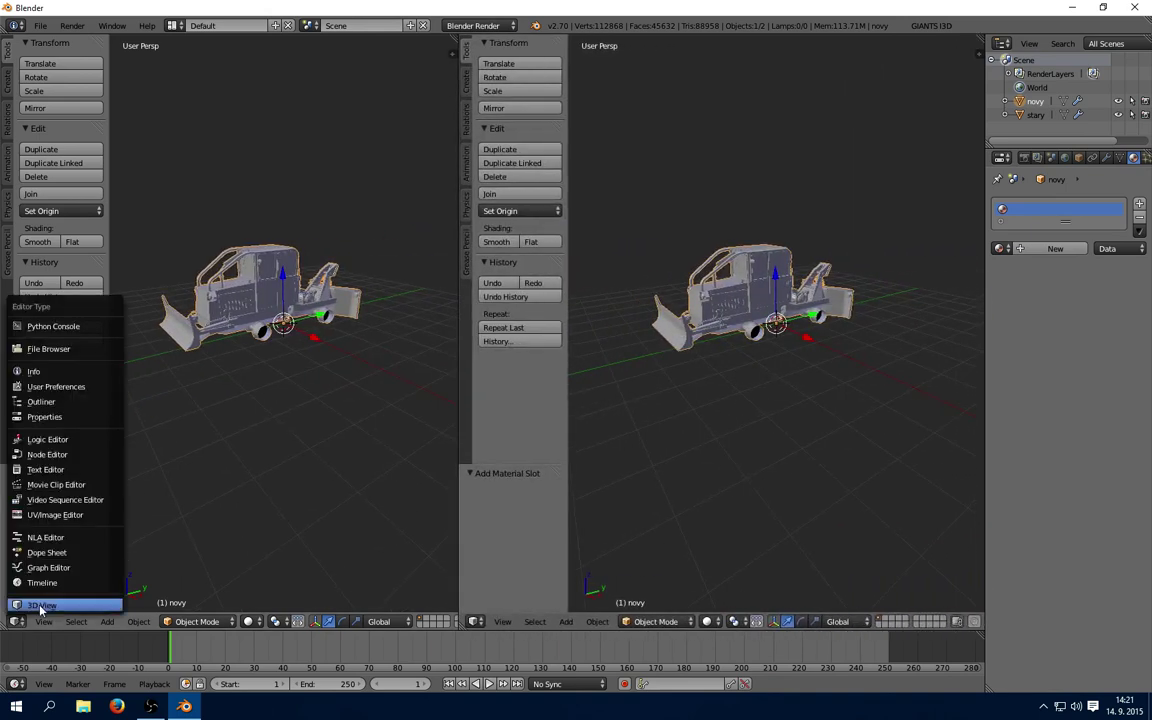
click(50, 514)
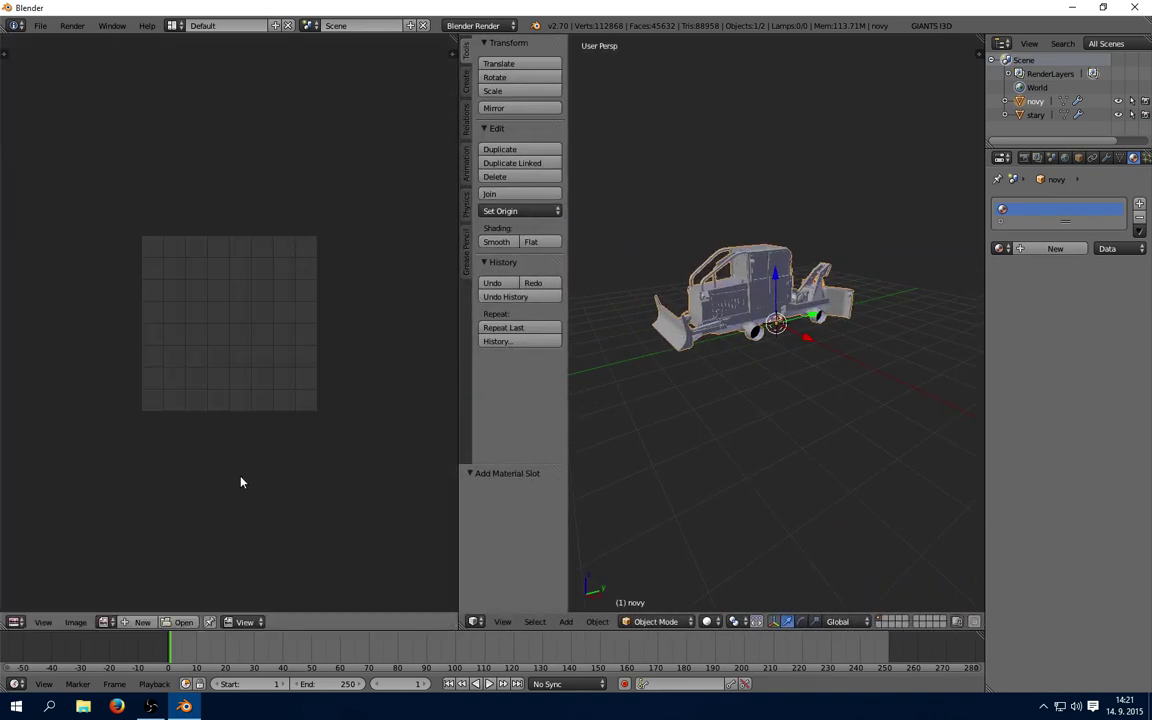
click(142, 622)
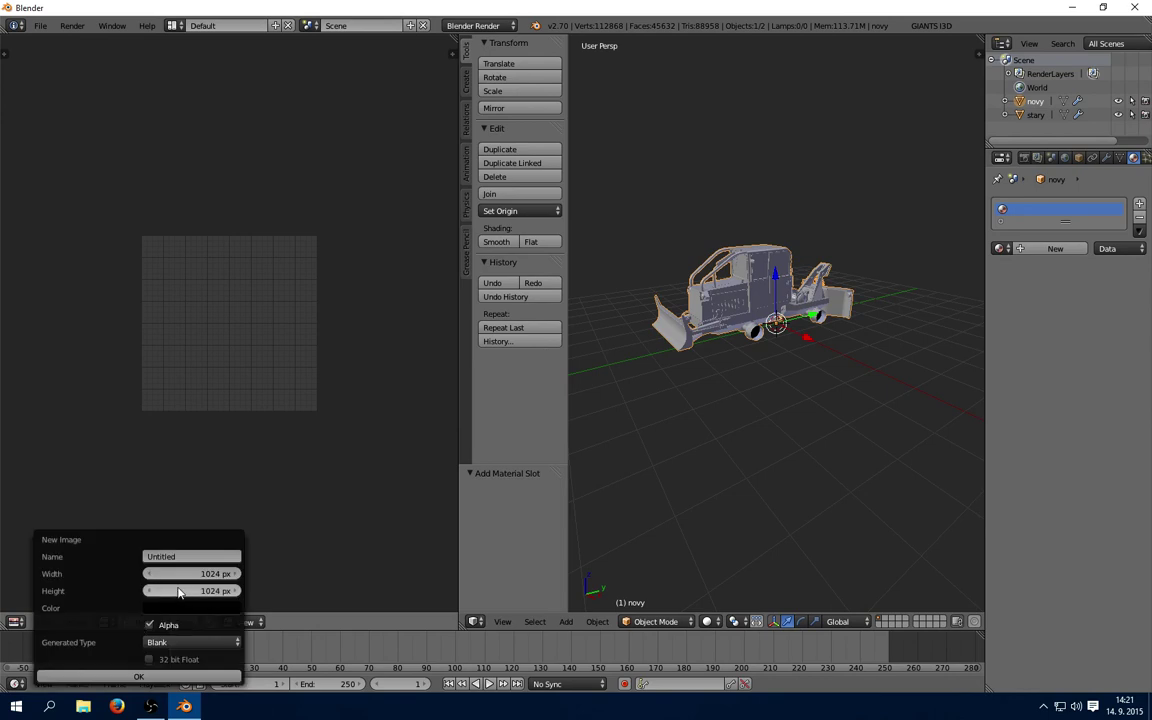
text(4096)
key(Return)
click(178, 591)
text(4096)
key(Return)
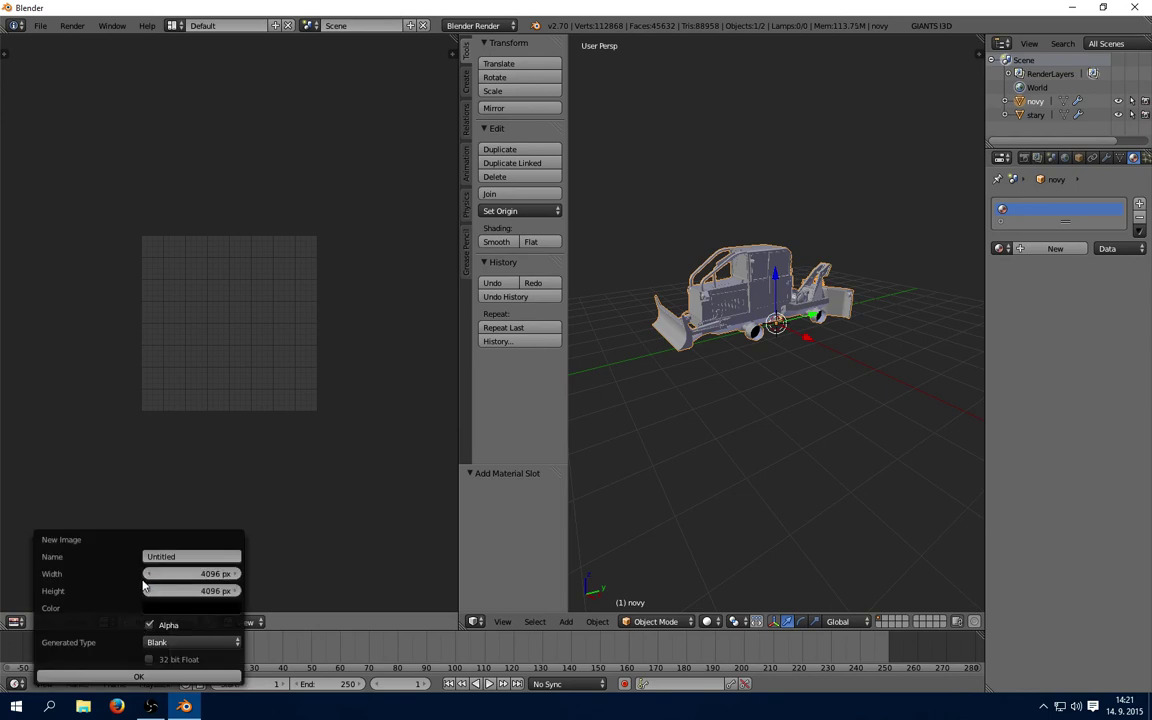
click(140, 676)
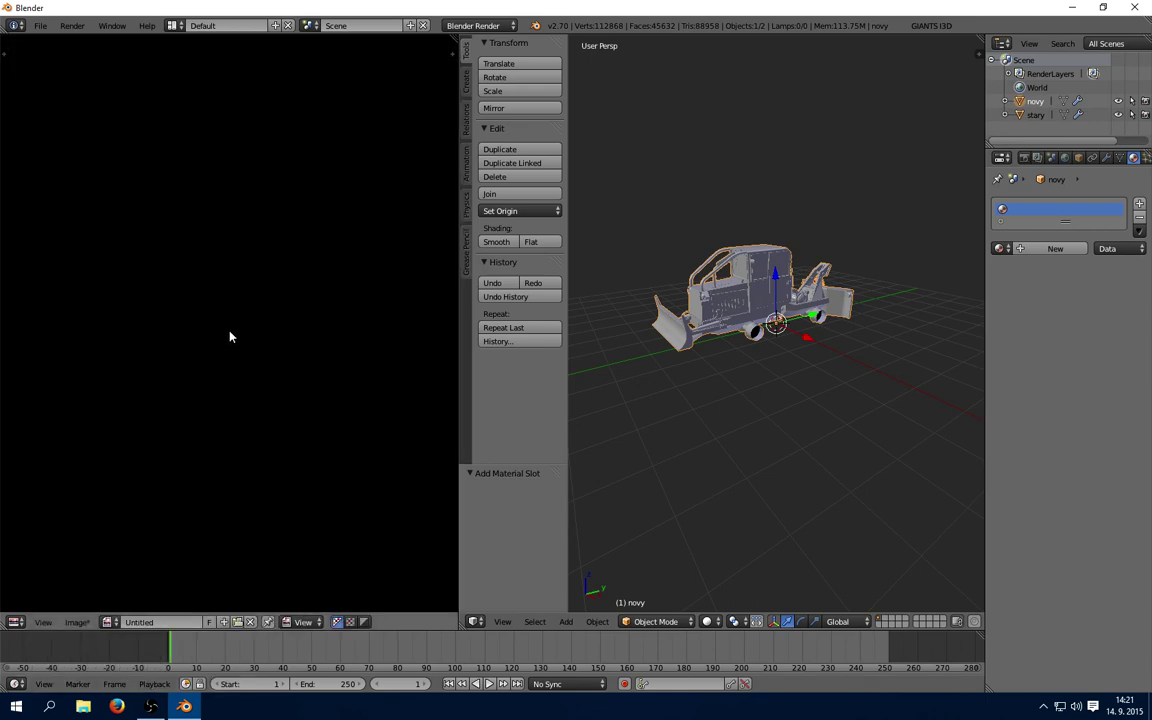
Open the interaction mode menu to bring the tractor into Edit Mode
scroll(229, 337, down, 3)
scroll(229, 337, up, 1)
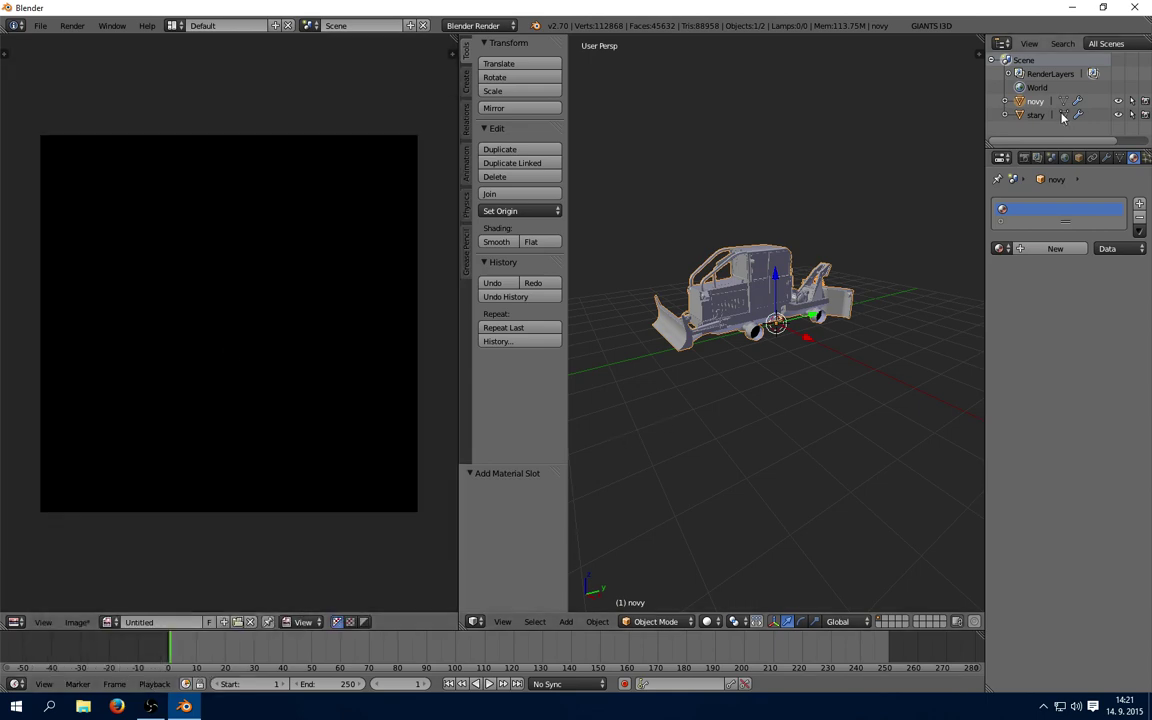
click(655, 624)
Put novy into Edit Mode and assign it the new Untitled image
click(648, 597)
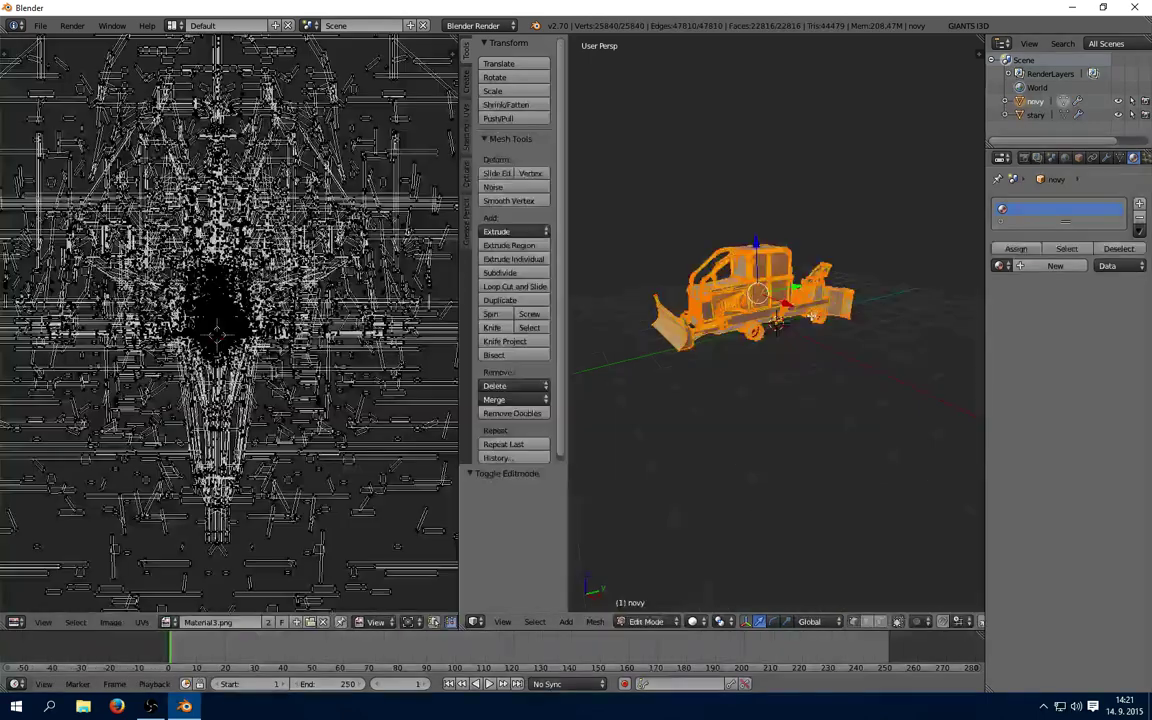
click(167, 622)
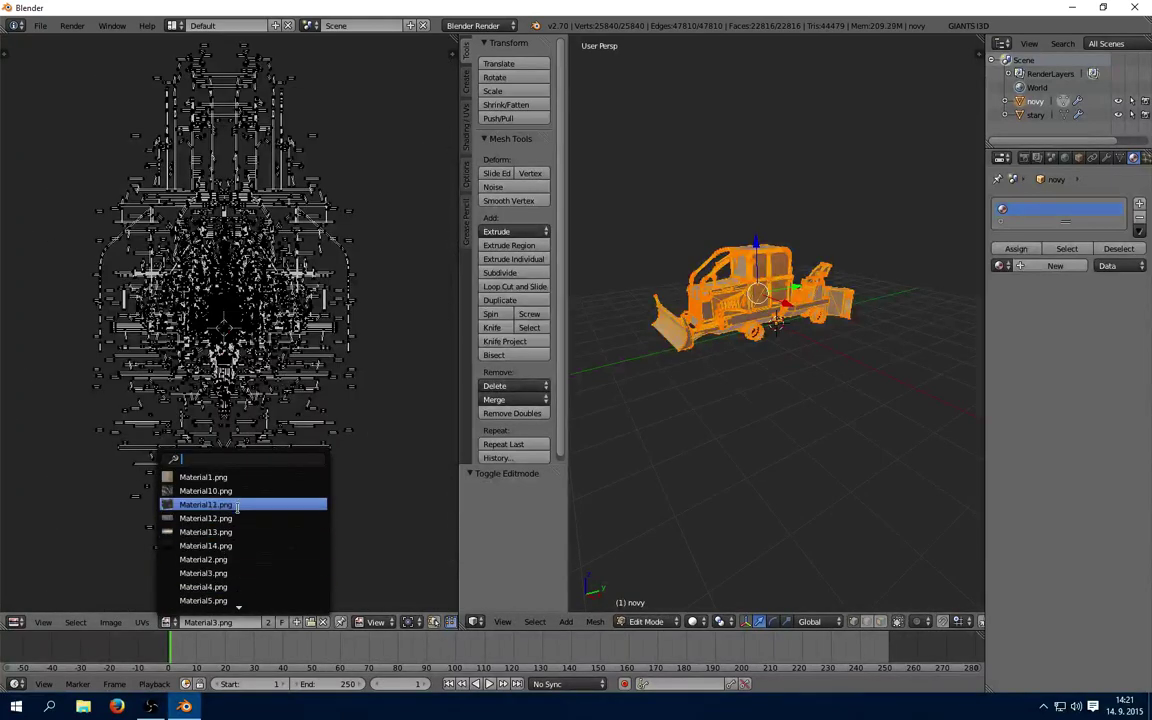
scroll(237, 505, down, 4)
scroll(237, 505, down, 2)
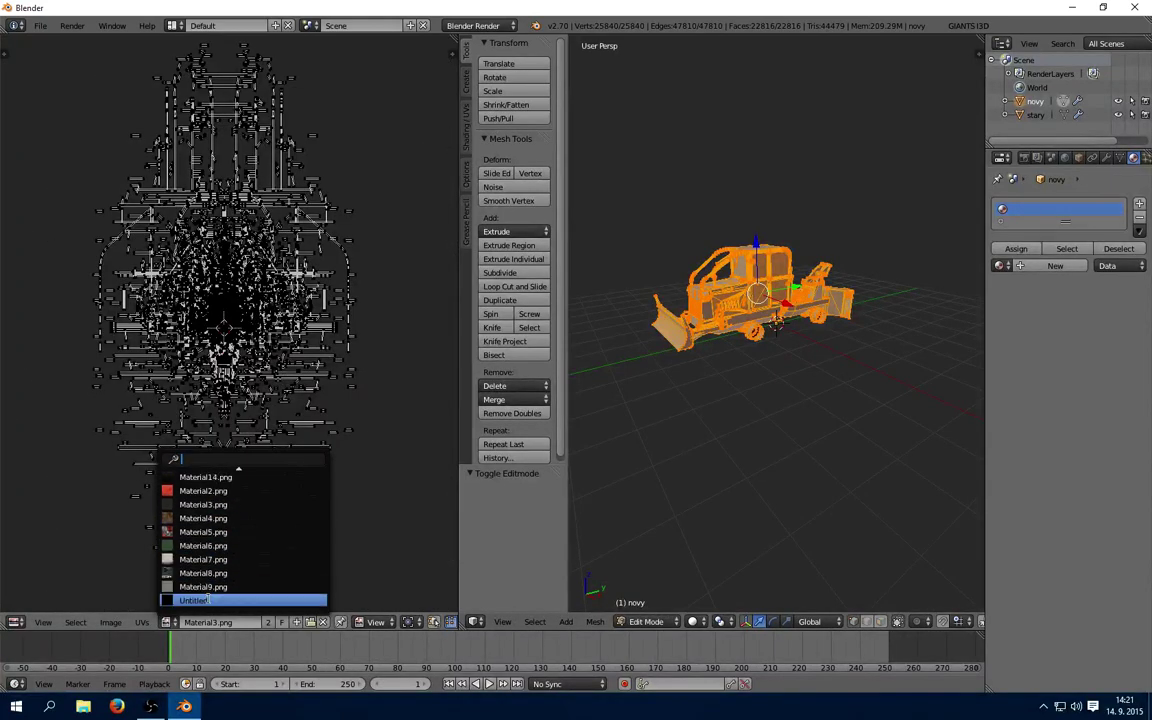
click(237, 505)
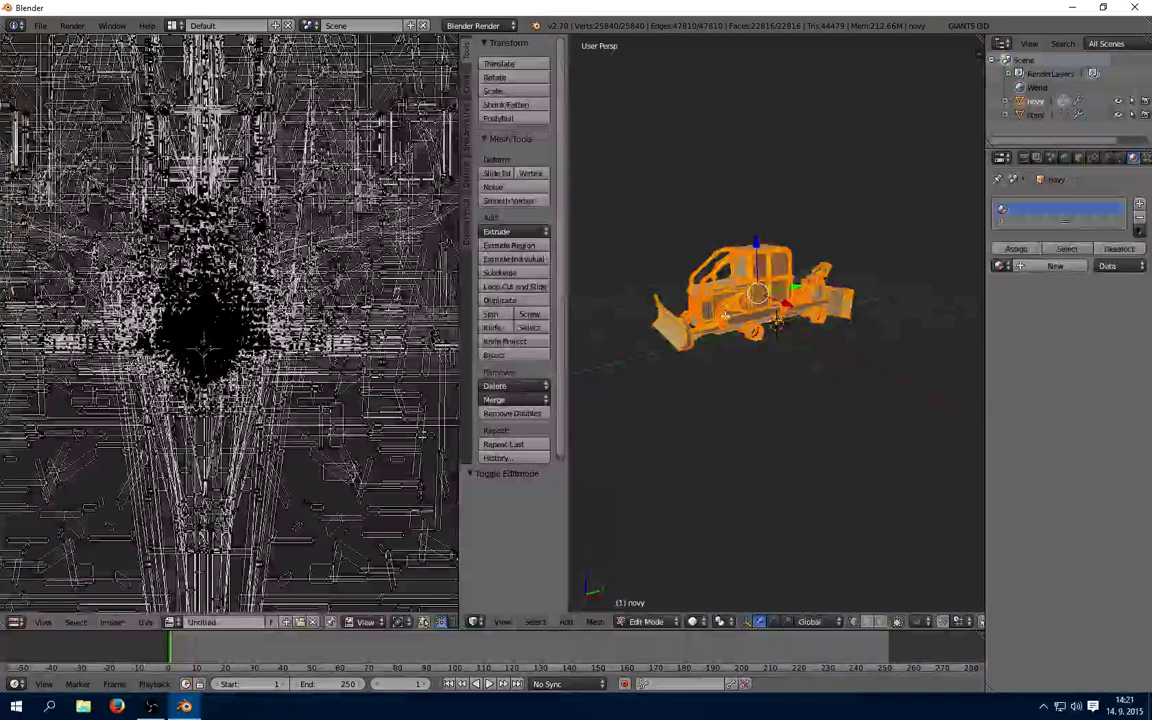
Unwrap novy with Smart UV Project at angle limit 66
key(u)
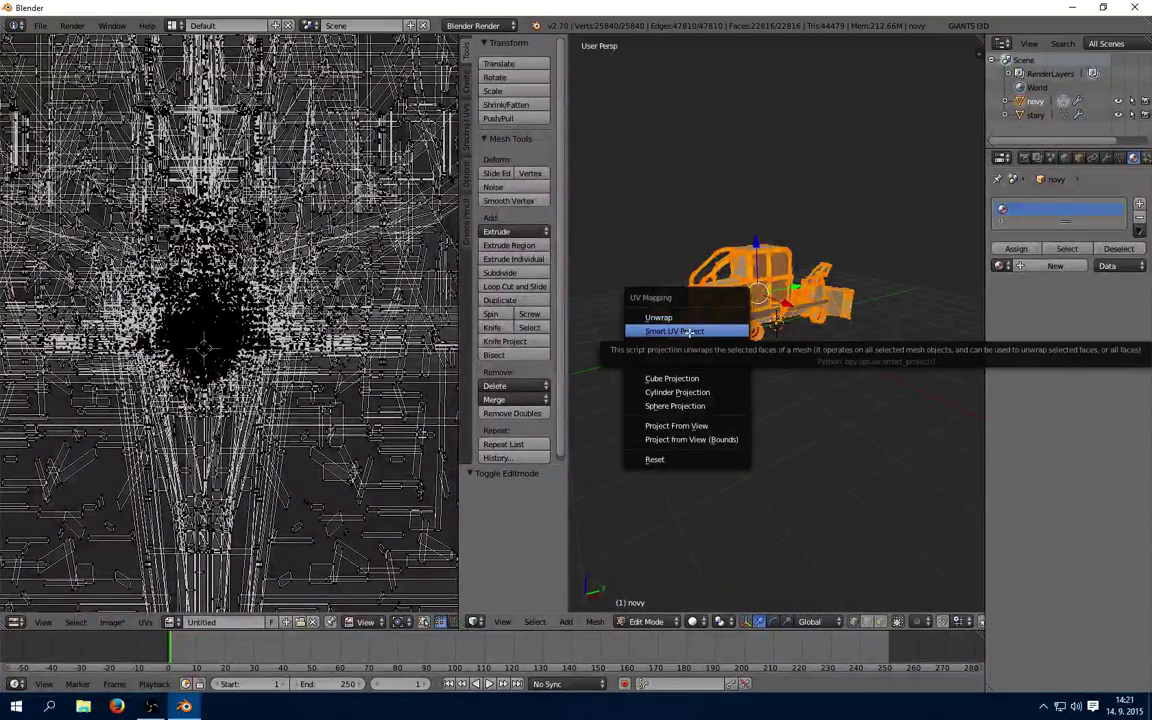
click(688, 332)
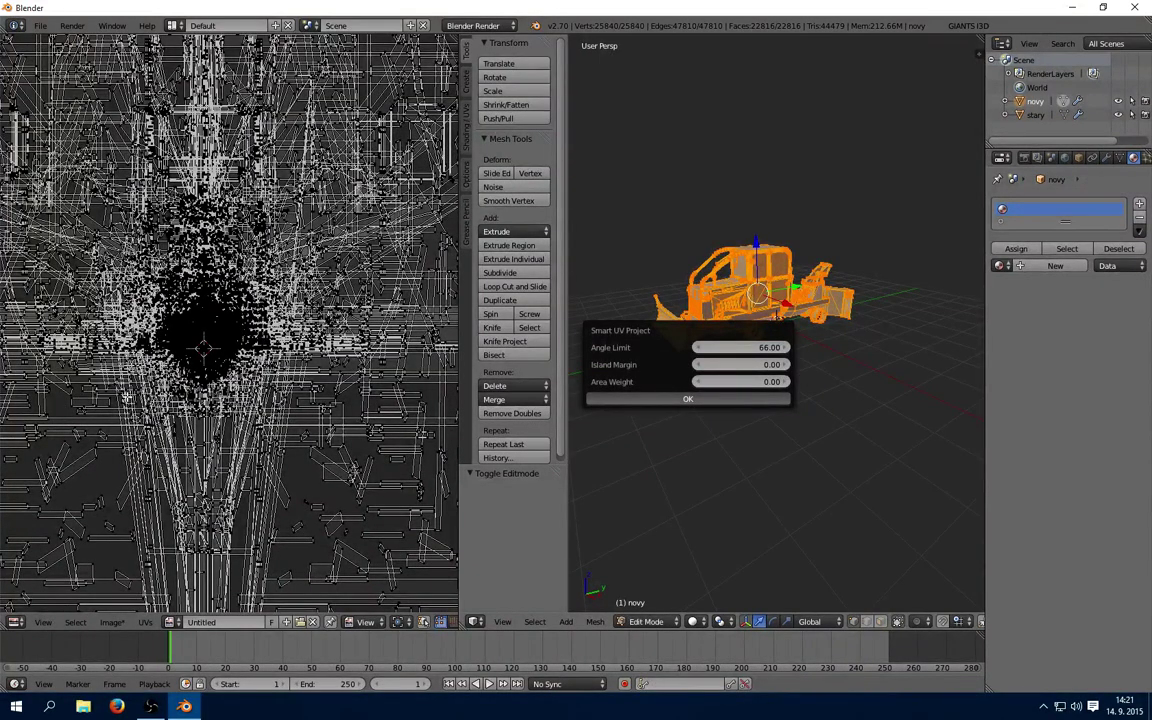
click(640, 399)
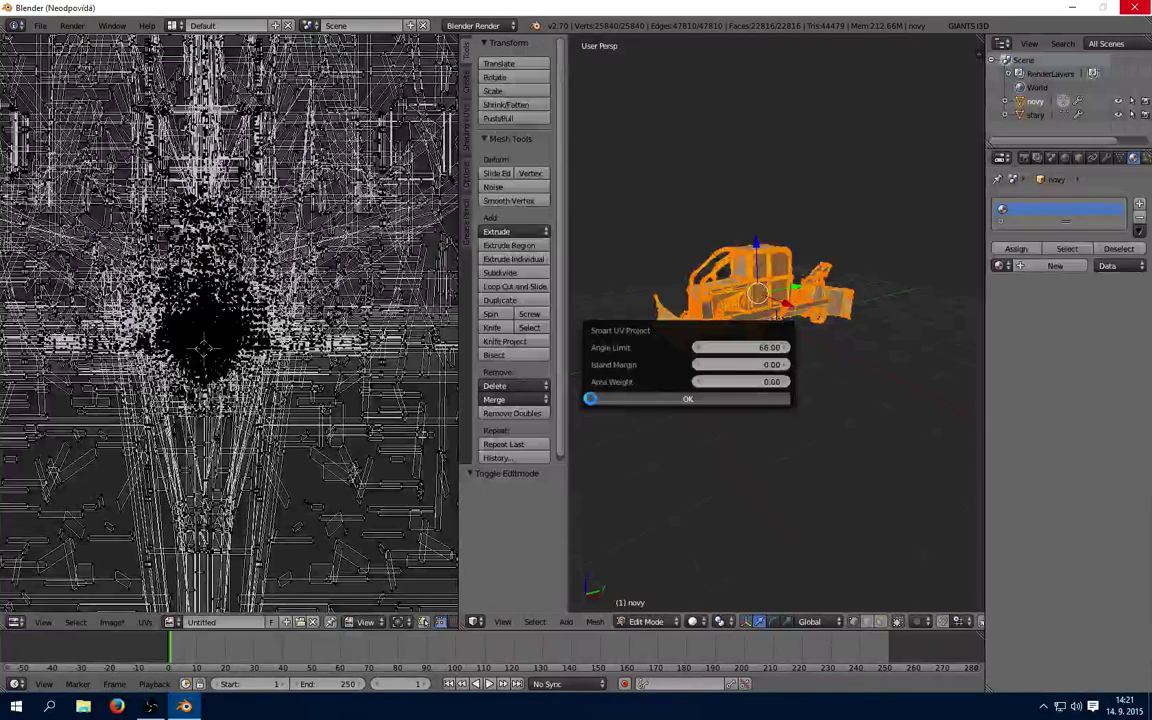
scroll(125, 375, up, 6)
scroll(70, 420, up, 8)
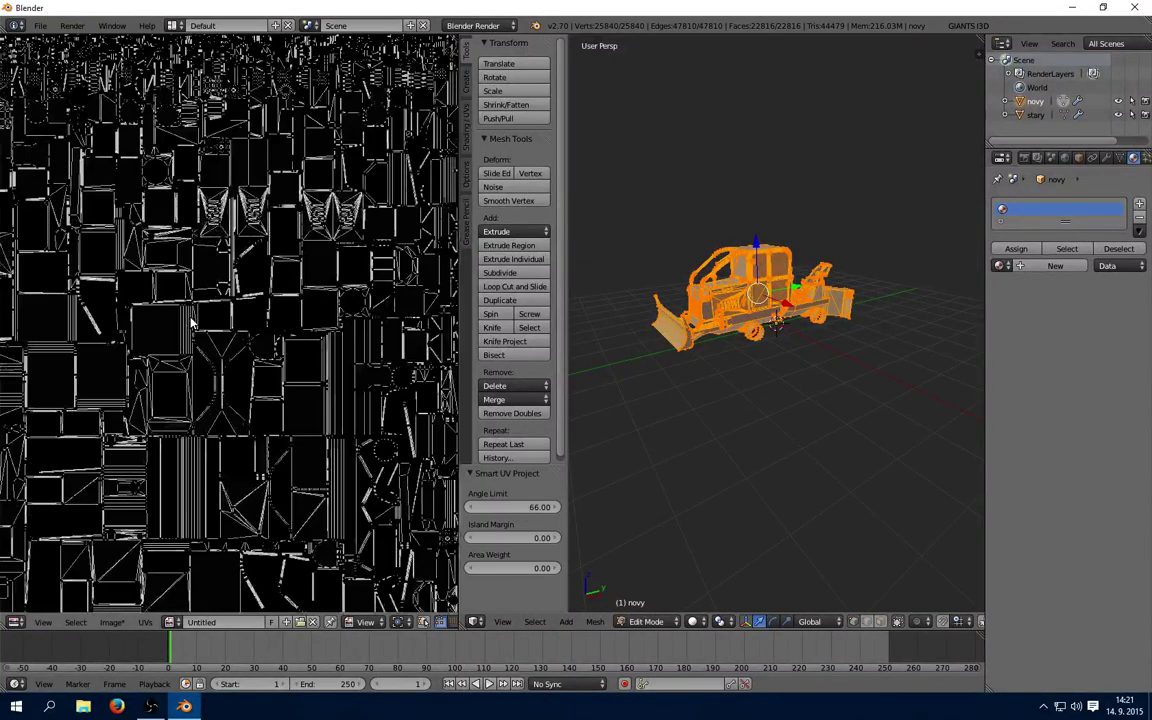
scroll(139, 455, down, 2)
scroll(240, 320, up, 1)
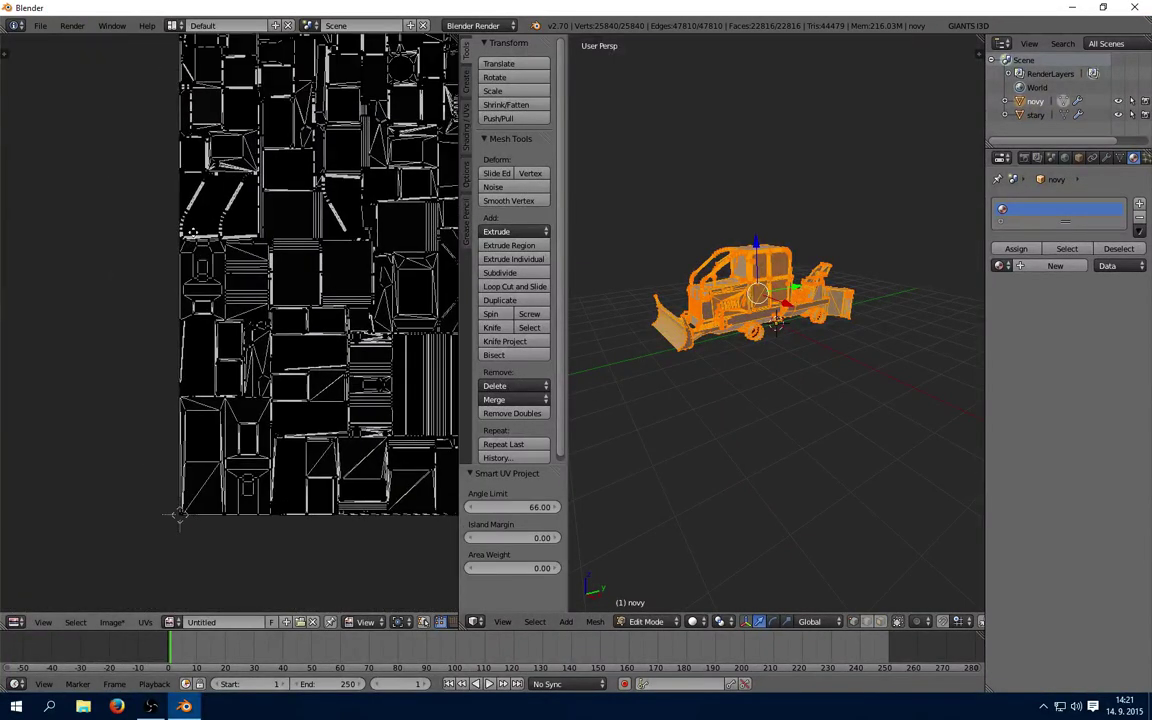
scroll(252, 257, up, 2)
scroll(198, 404, up, 1)
scroll(275, 333, down, 3)
scroll(260, 338, down, 1)
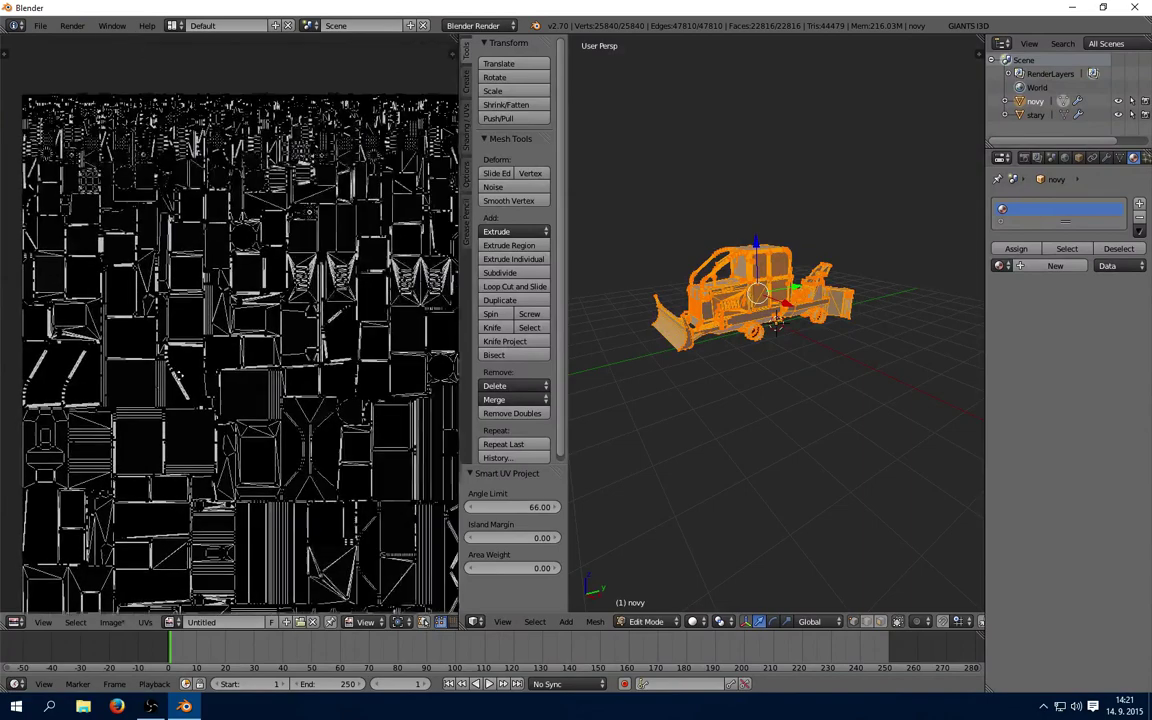
scroll(198, 355, down, 2)
middle_drag(310, 314, 259, 299)
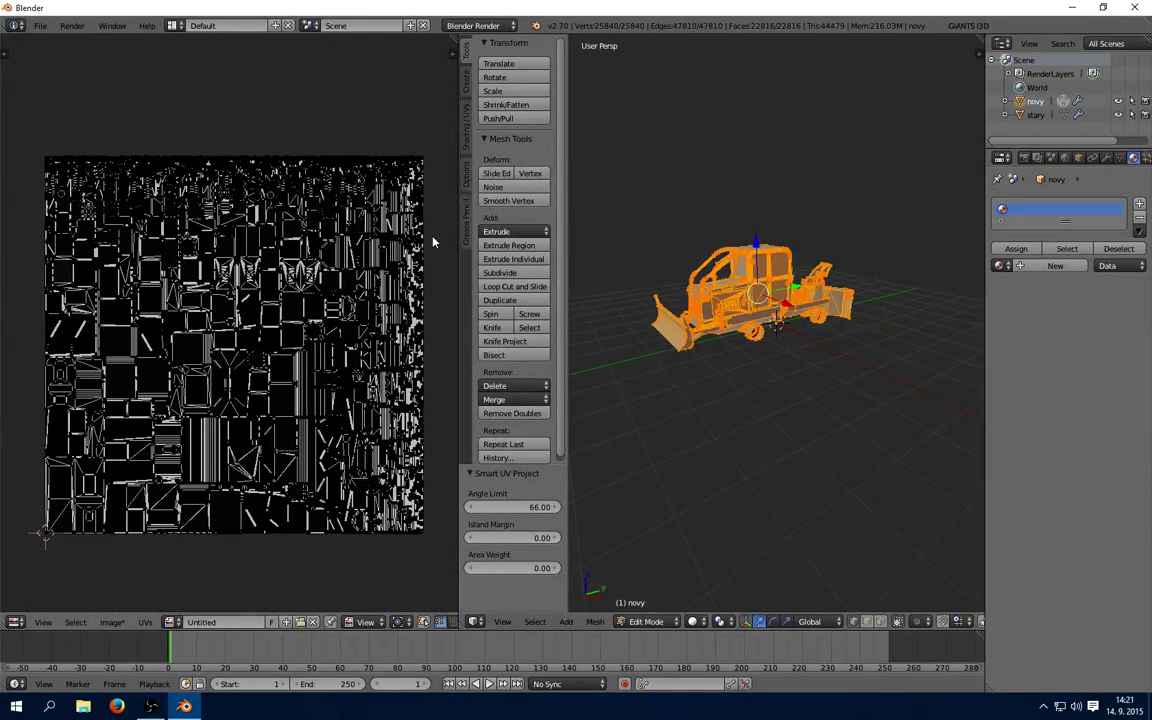
Return the tractor to Object Mode and widen the properties area
click(660, 622)
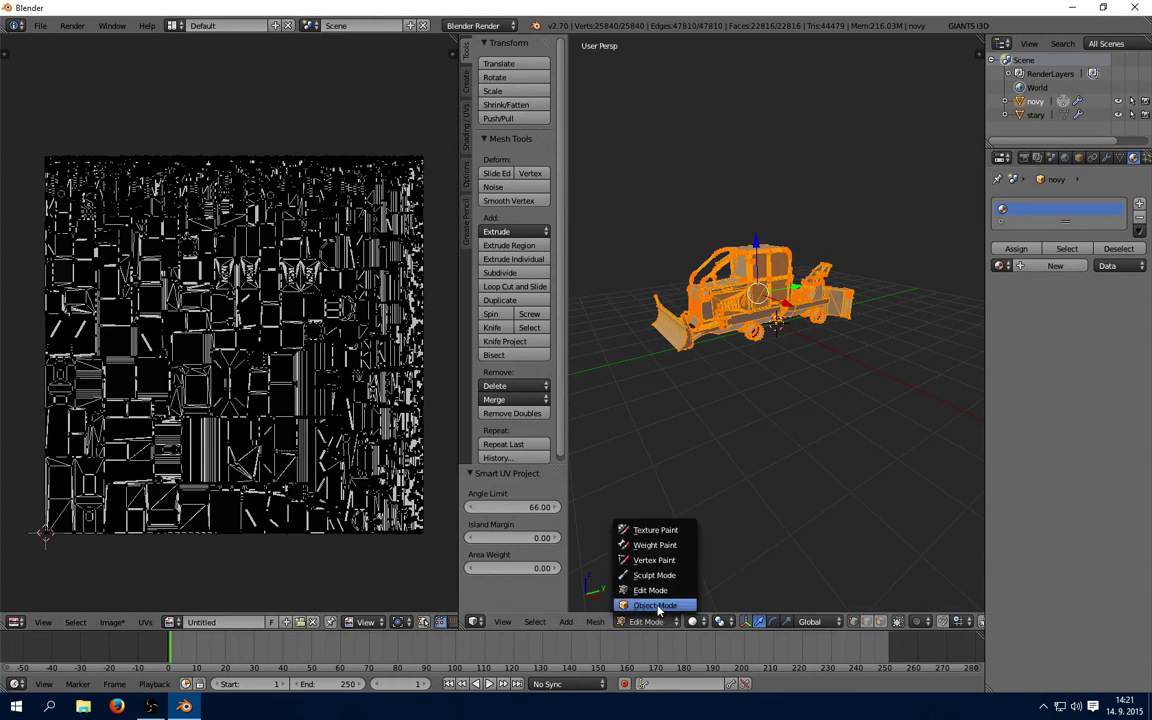
click(655, 606)
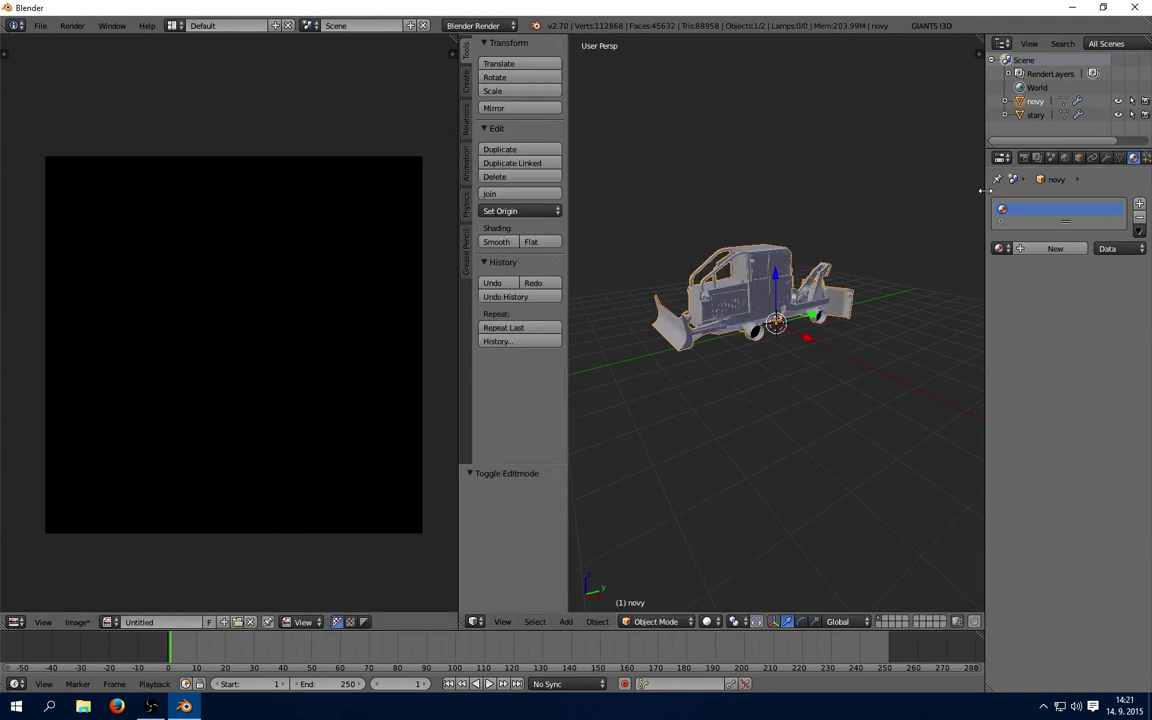
drag(986, 186, 932, 188)
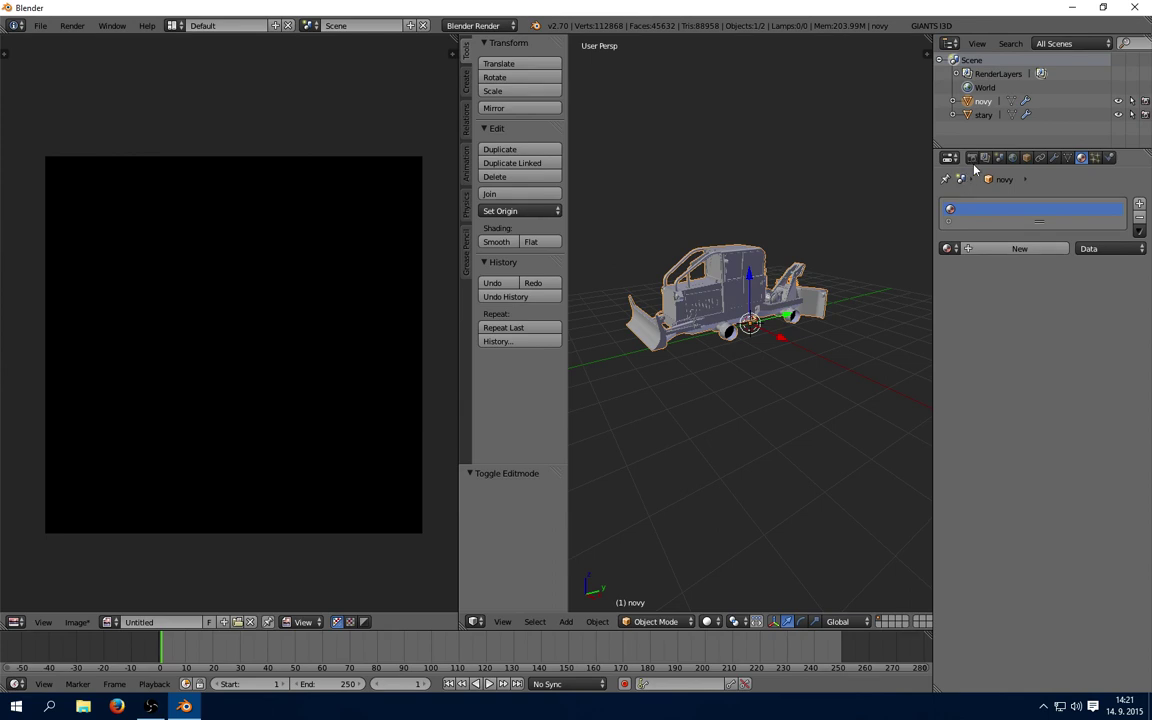
Set up baking: 16 anti-aliasing samples, Selected to Active, Textures bake type, 4 px margin
click(972, 157)
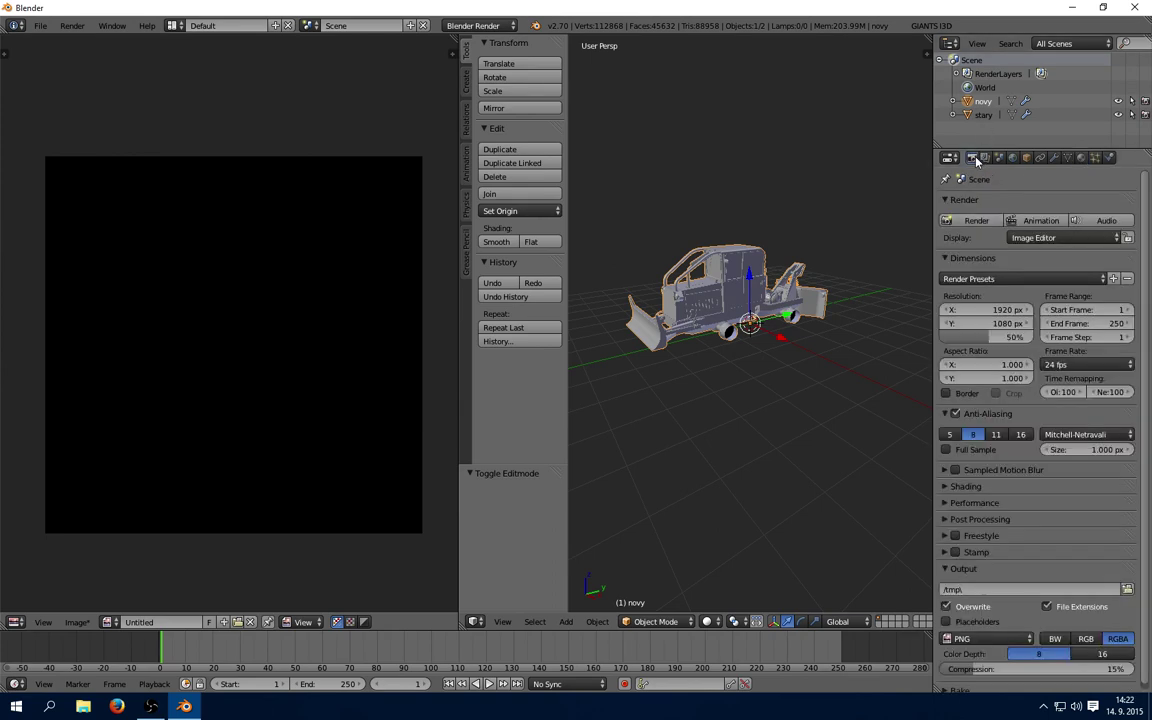
click(1021, 428)
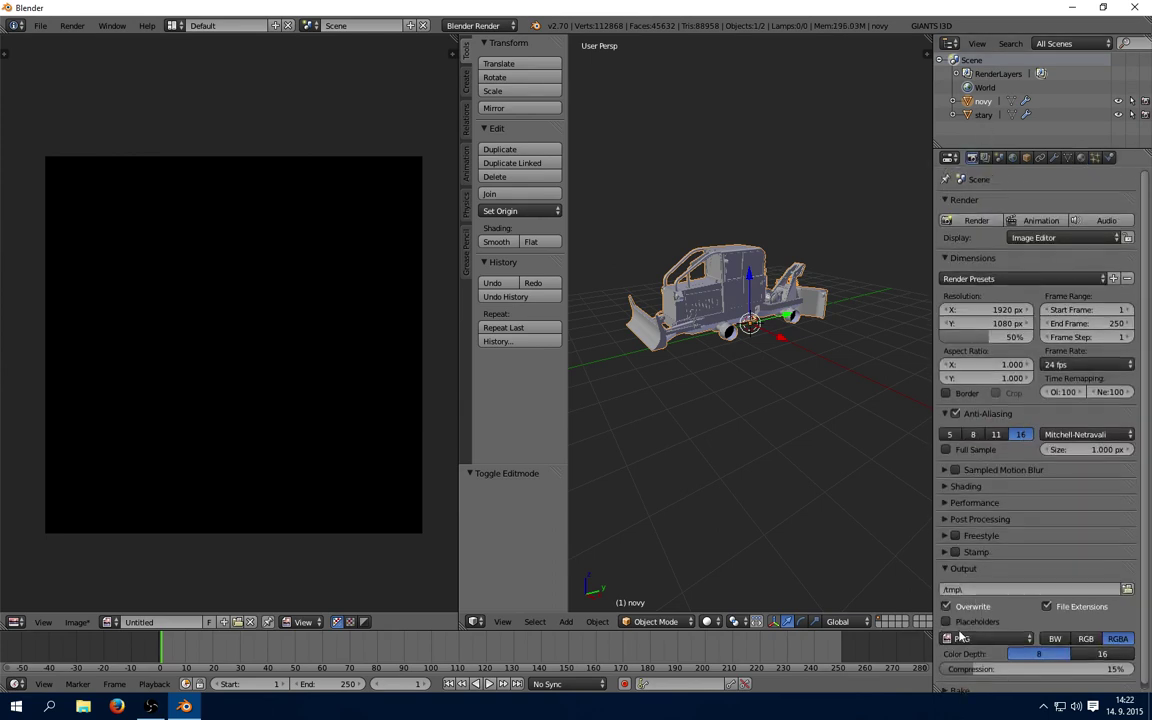
scroll(1020, 476, down, 3)
scroll(1020, 476, down, 1)
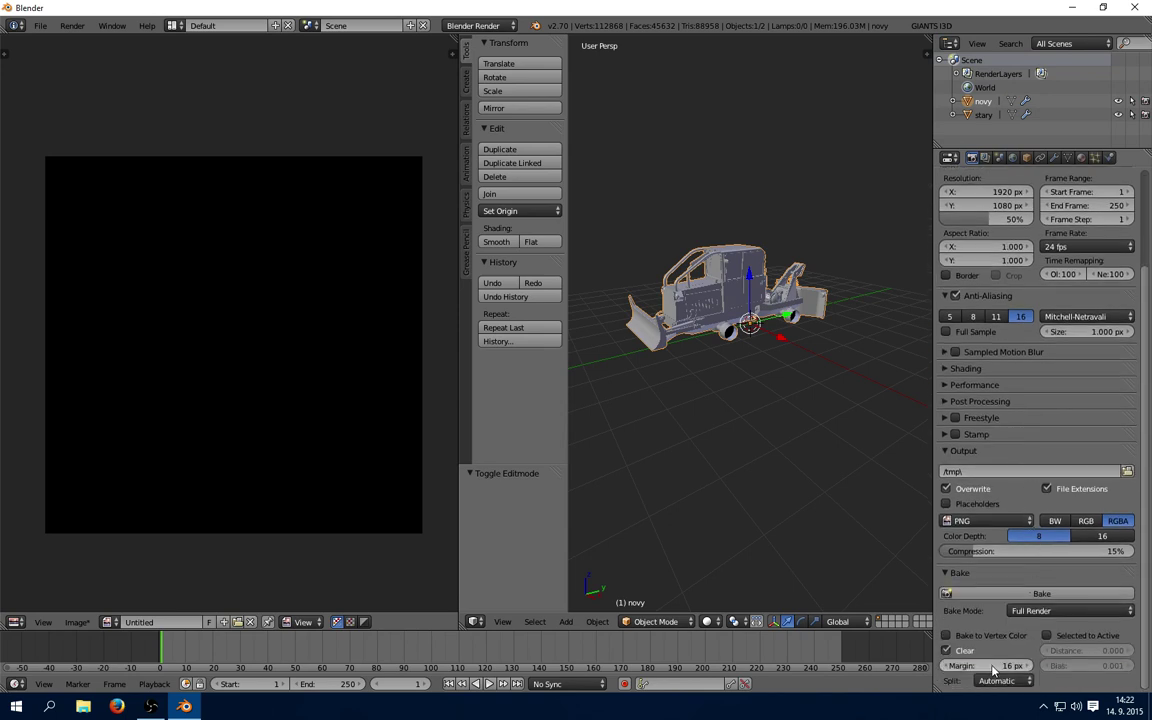
click(1063, 640)
click(1050, 610)
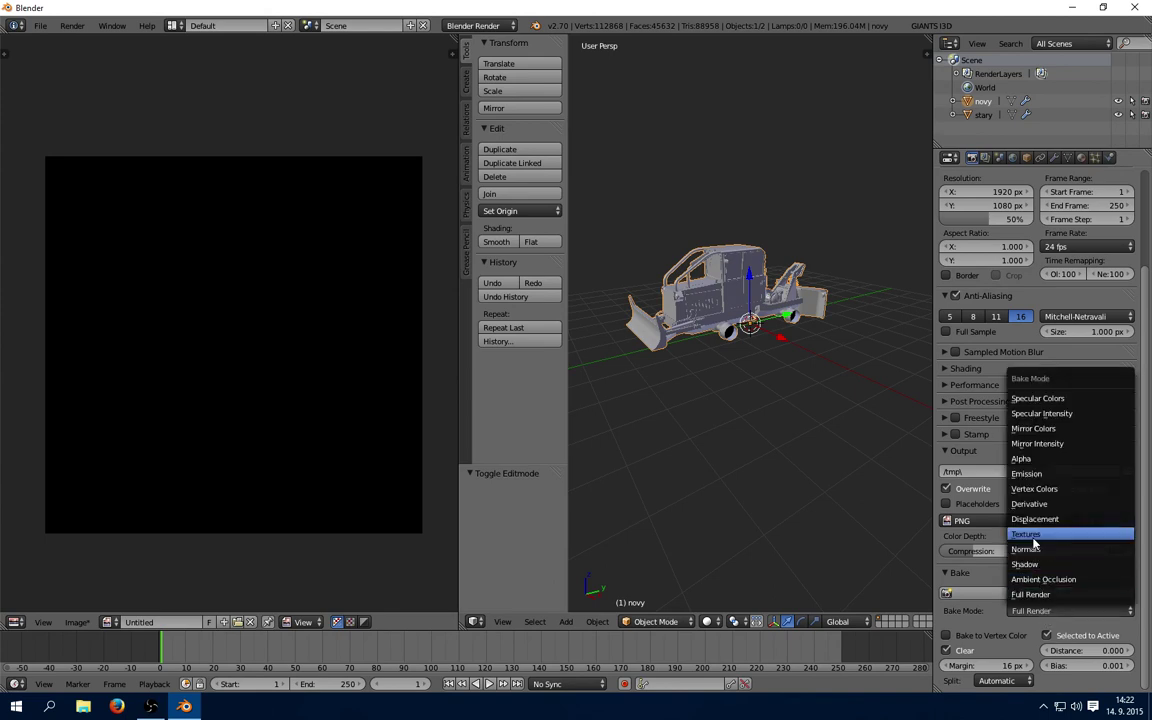
click(1033, 537)
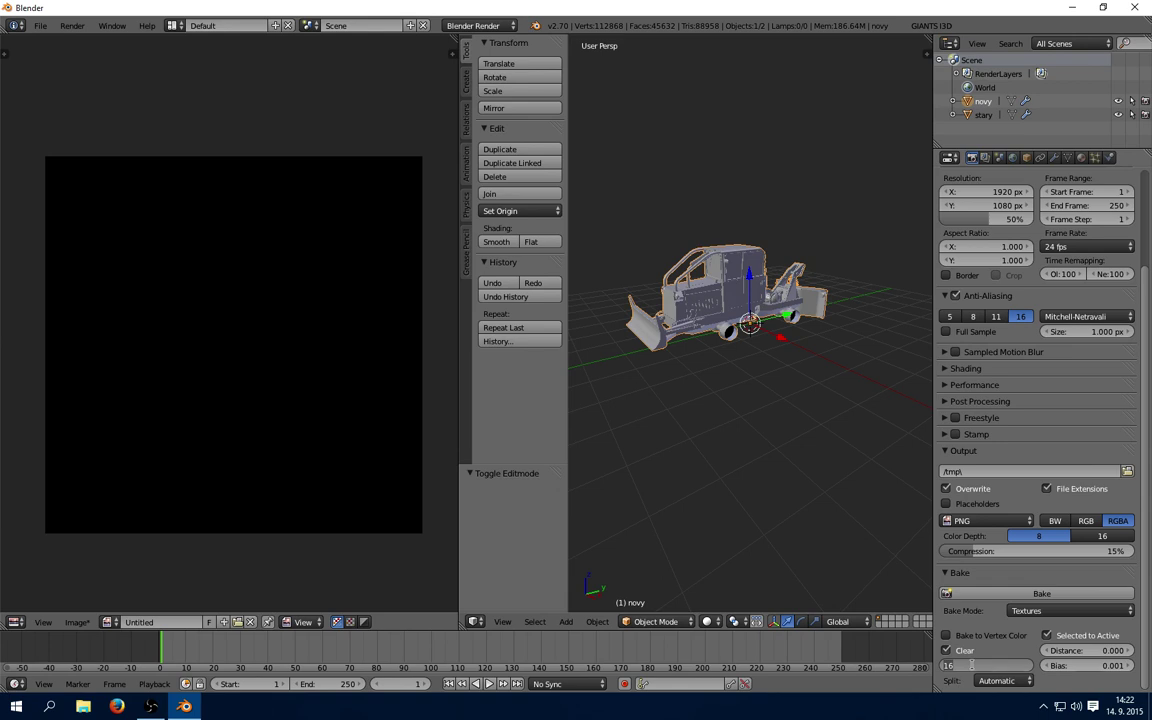
click(971, 664)
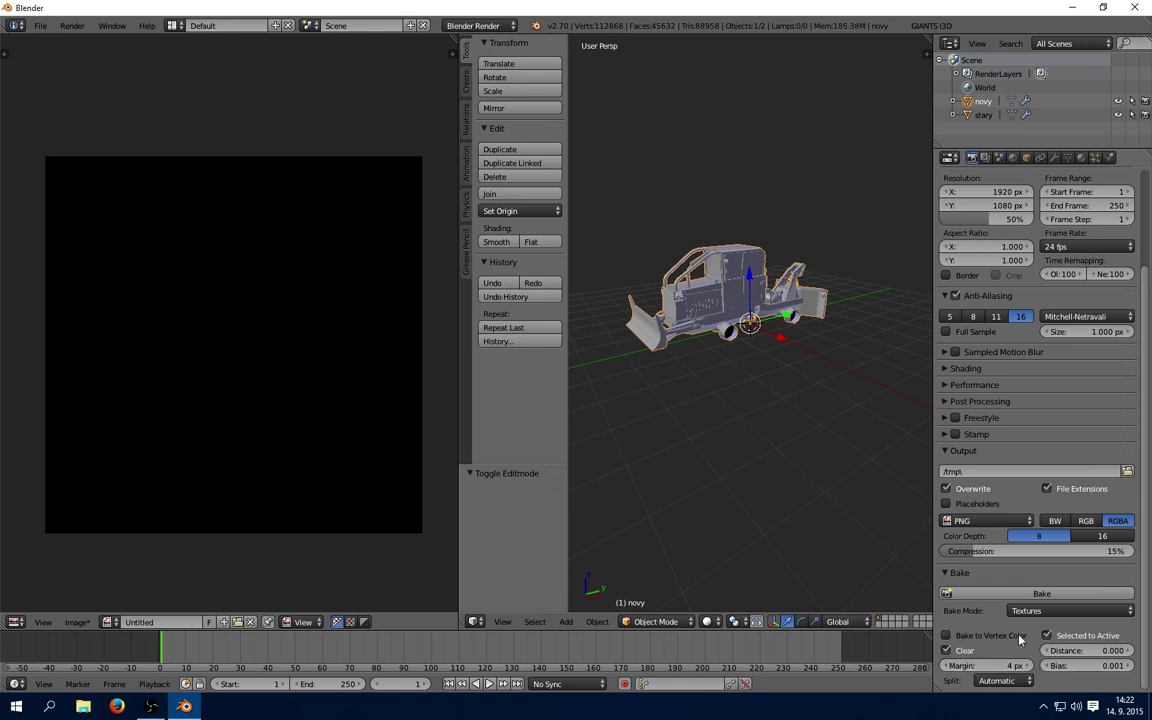
Select stary with novy as the active object and start the bake
click(982, 116)
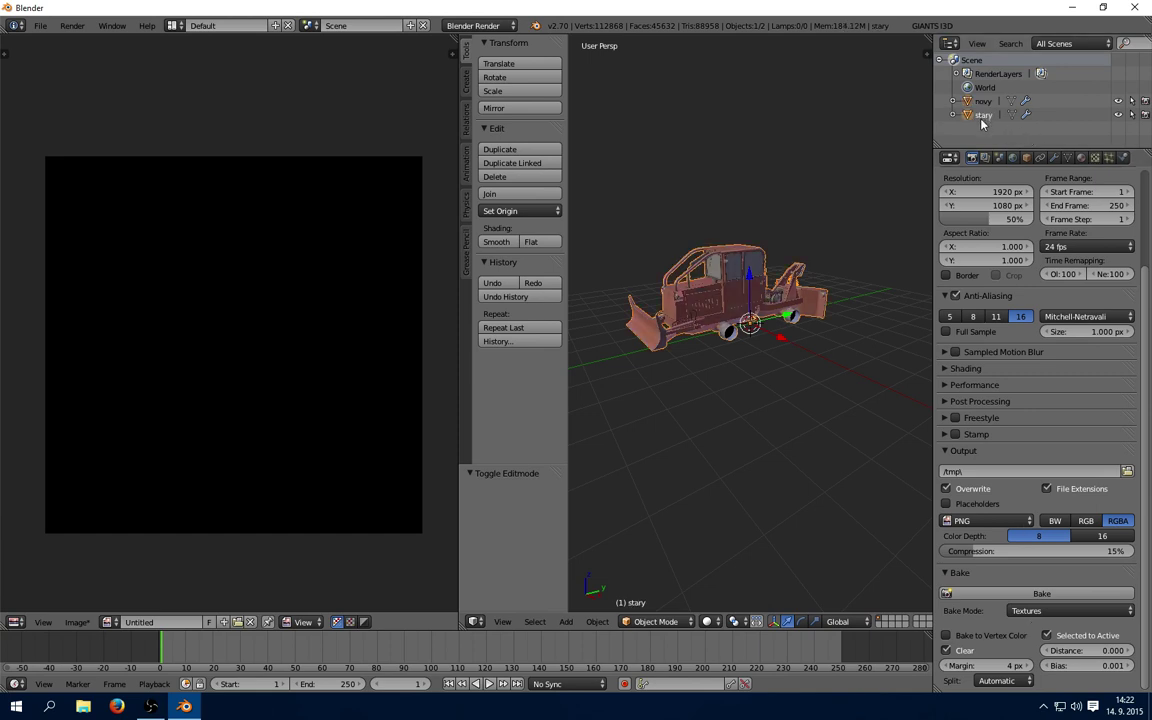
ctrl+click(983, 101)
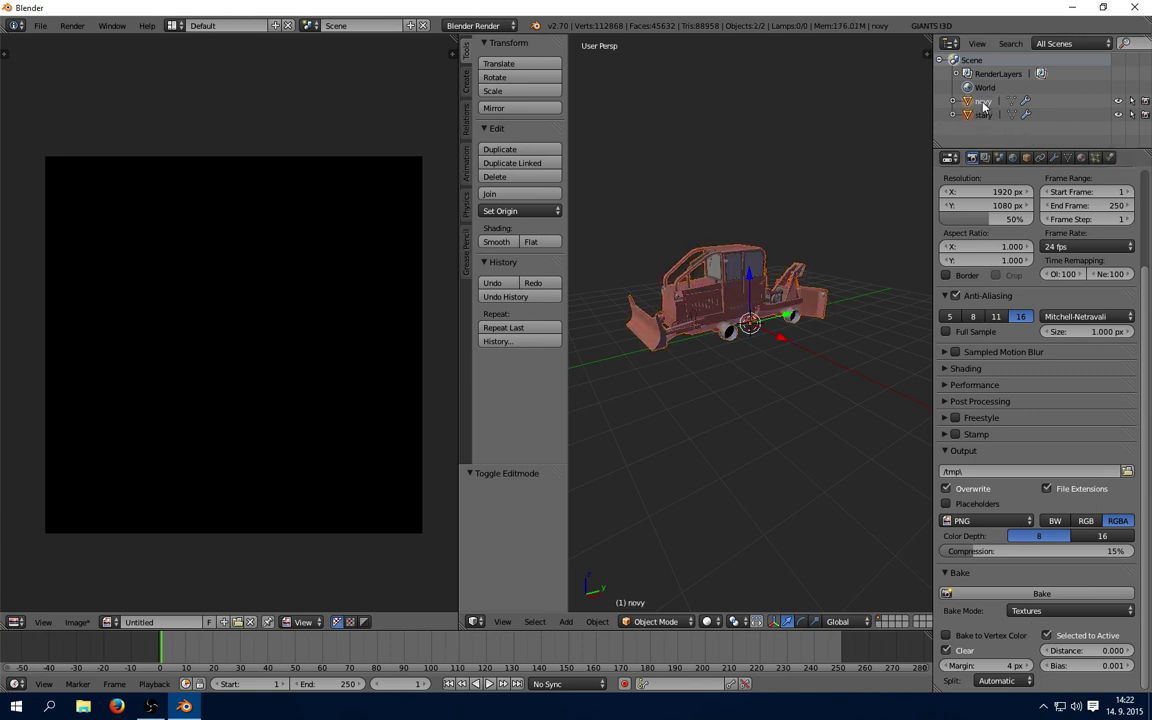
click(1033, 595)
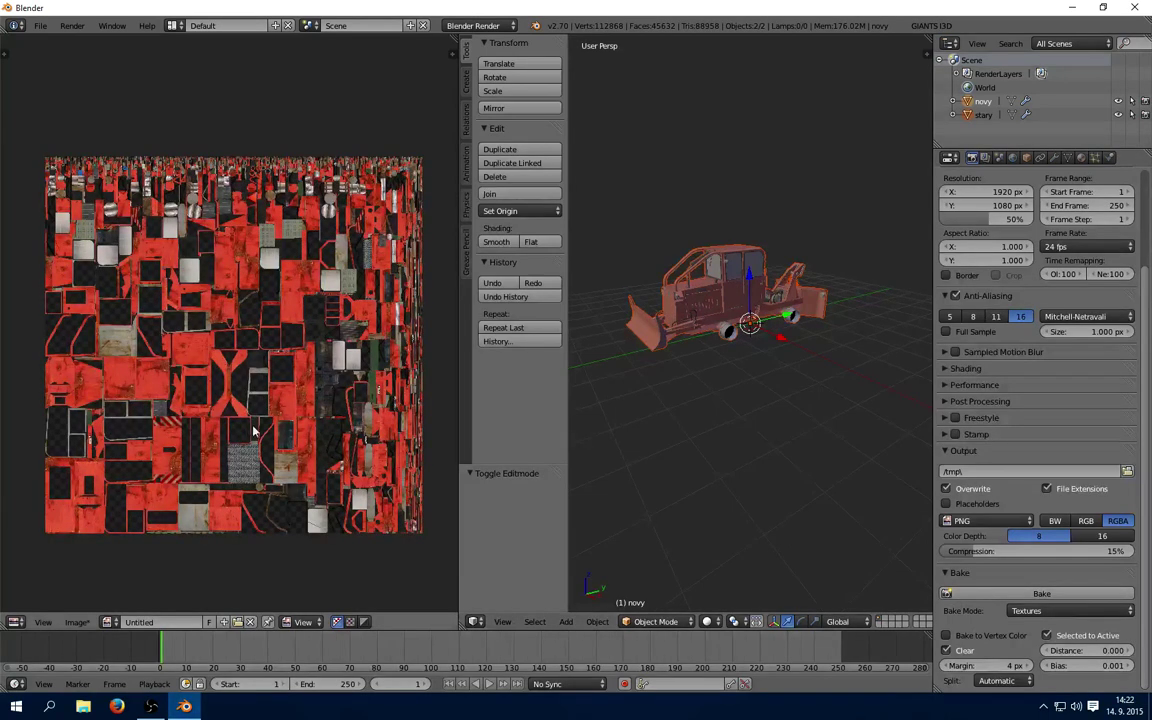
Zoom and pan around the finished red tractor texture atlas to inspect its details
scroll(254, 432, up, 1)
scroll(254, 432, up, 1)
scroll(264, 346, up, 2)
middle_drag(272, 420, 272, 350)
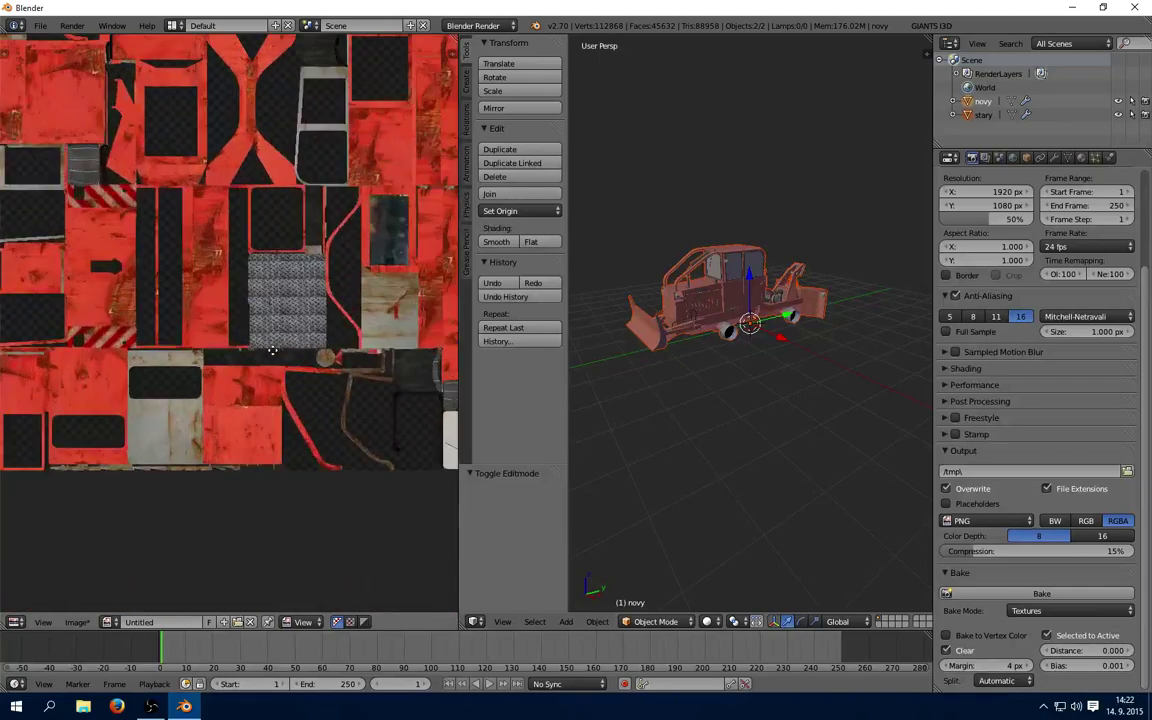
scroll(272, 350, down, 2)
scroll(237, 405, up, 2)
scroll(191, 342, up, 1)
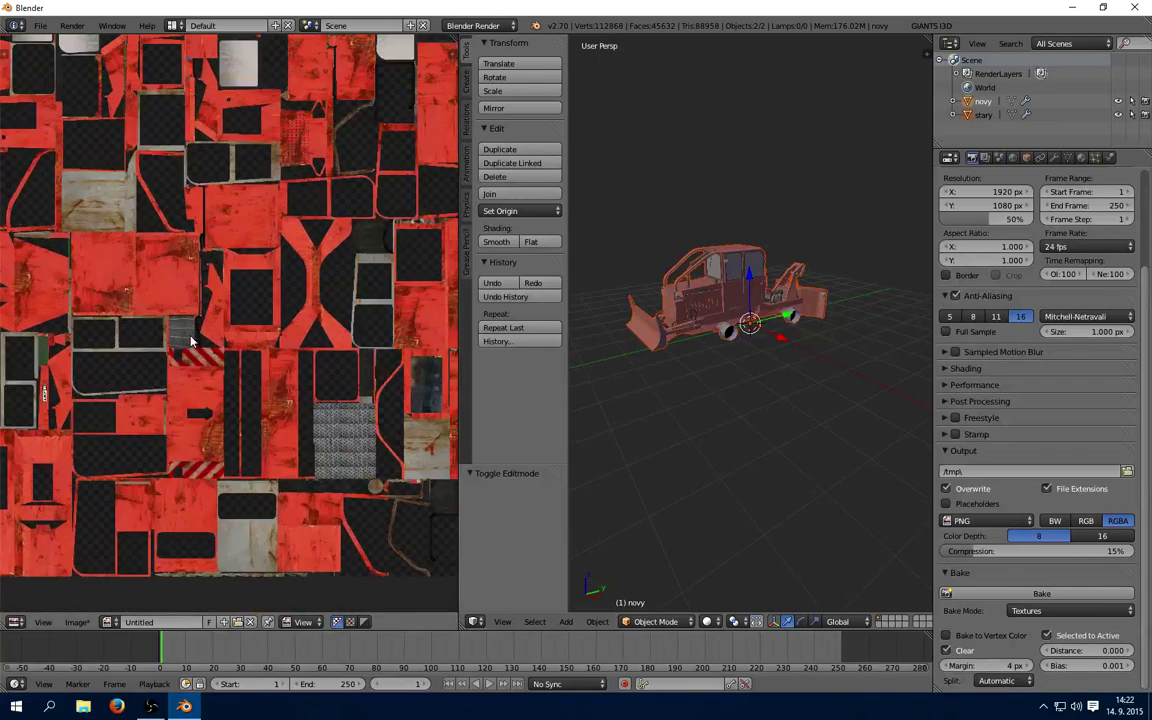
scroll(198, 372, down, 2)
middle_drag(216, 399, 240, 390)
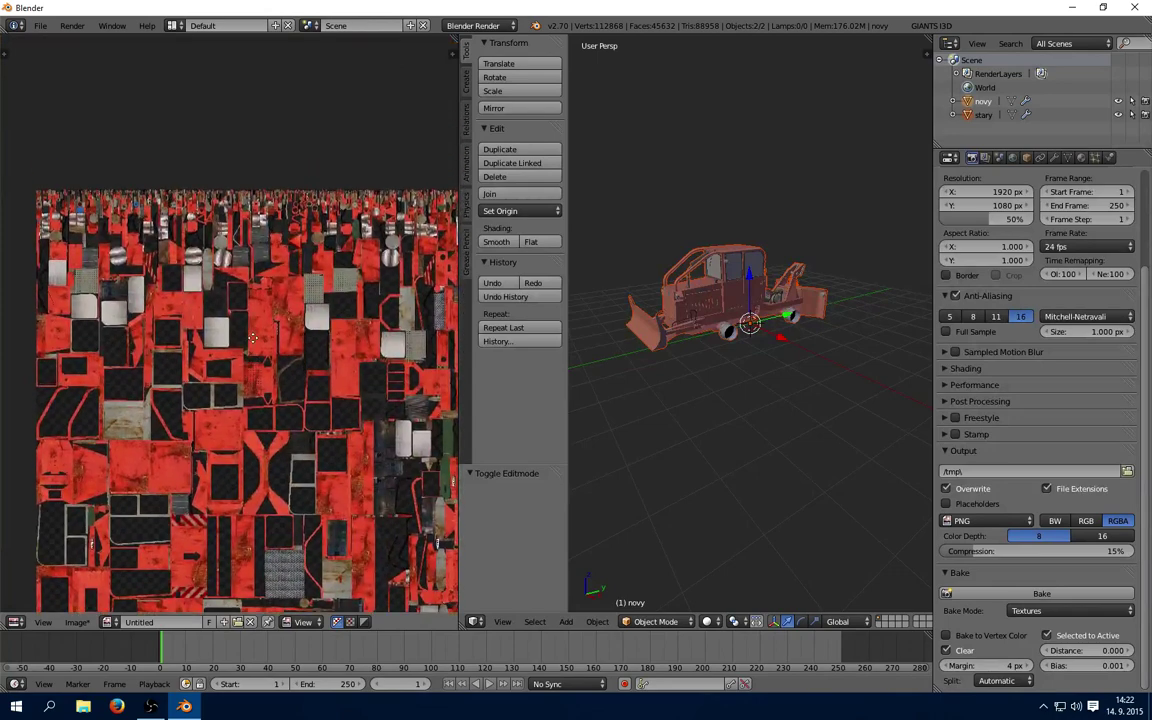
scroll(254, 378, up, 2)
scroll(265, 392, up, 2)
scroll(275, 340, up, 1)
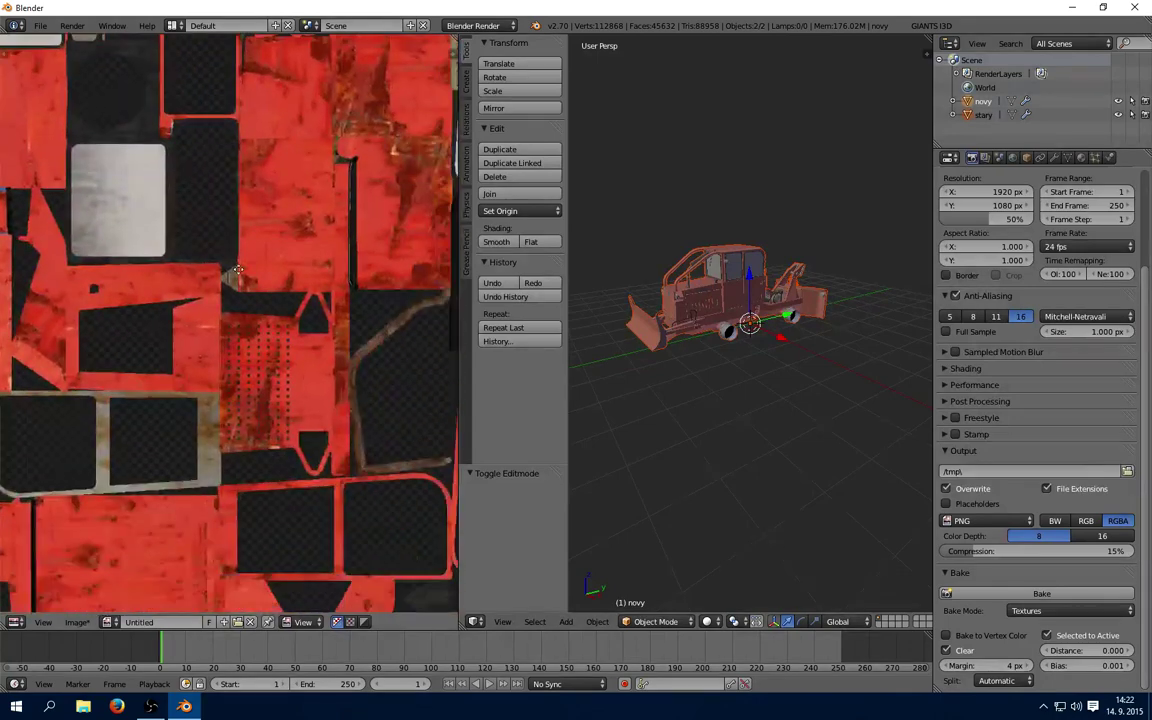
scroll(281, 307, up, 1)
scroll(191, 230, down, 4)
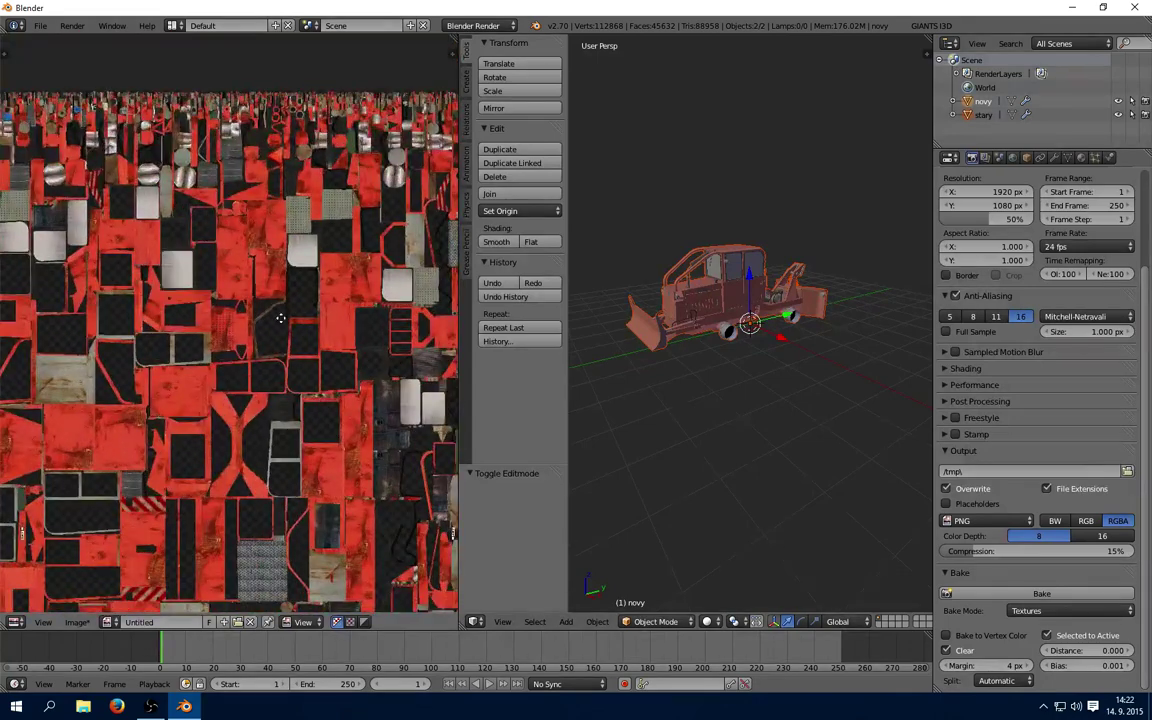
scroll(252, 287, down, 3)
scroll(252, 287, up, 1)
scroll(252, 287, up, 2)
scroll(252, 287, down, 1)
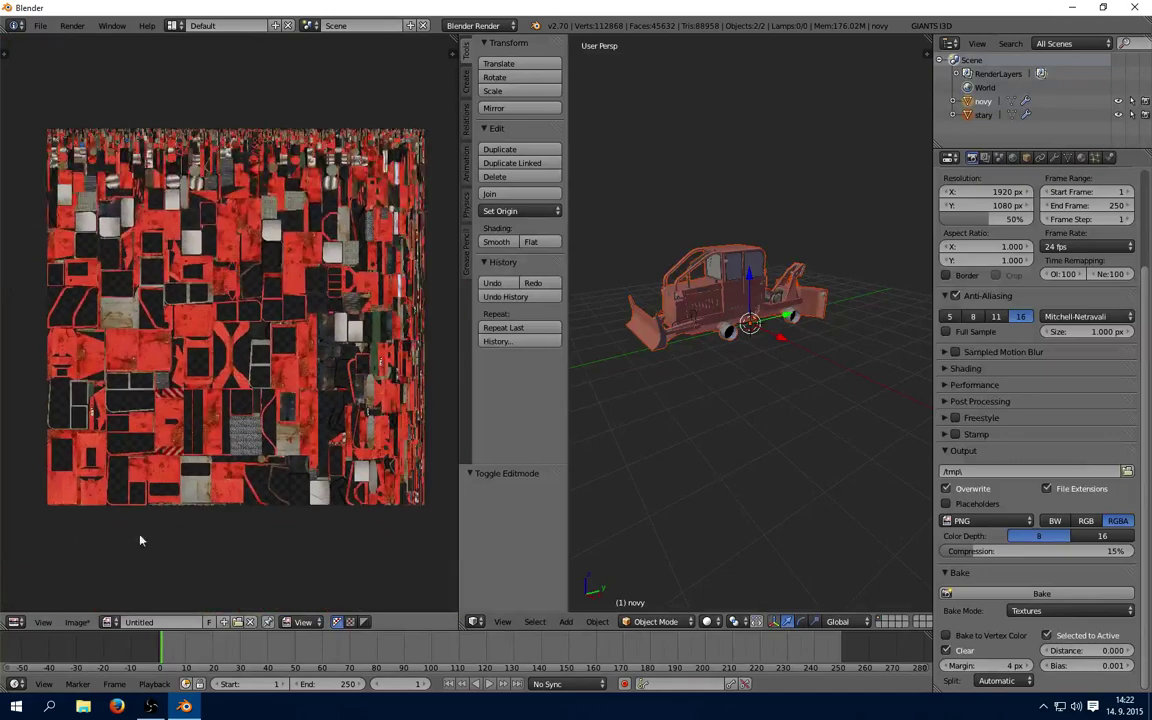
click(76, 621)
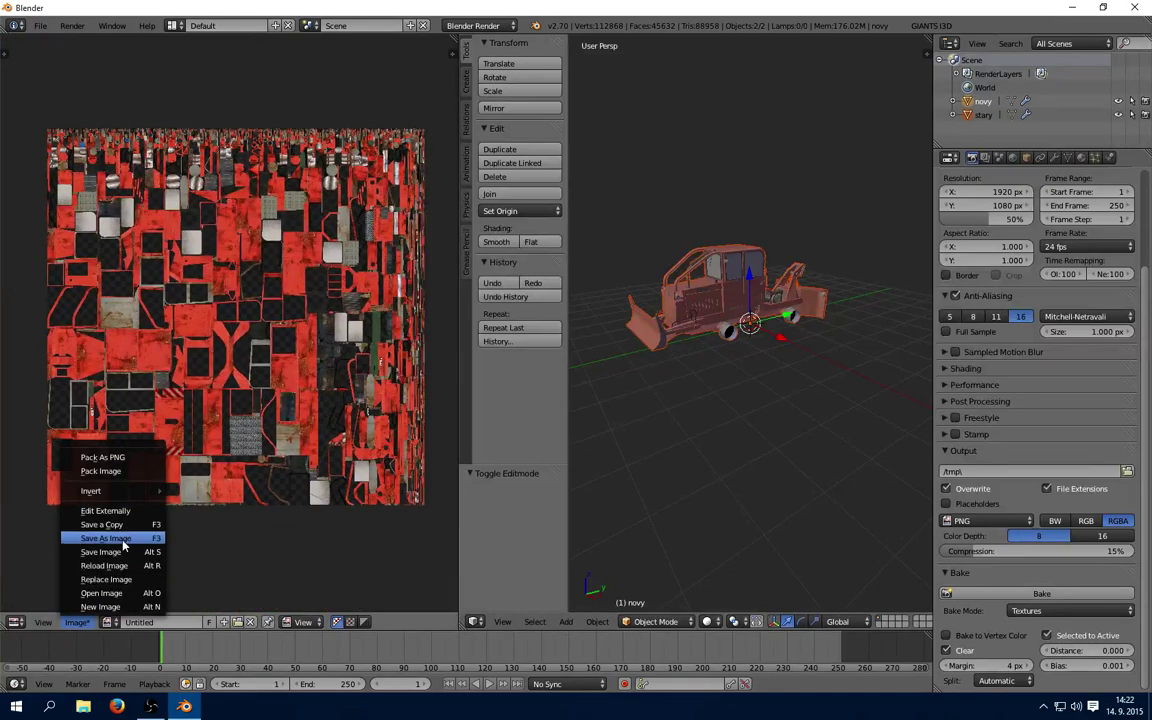
Save the baked atlas image to the Desktop as diff.png
click(108, 538)
click(42, 205)
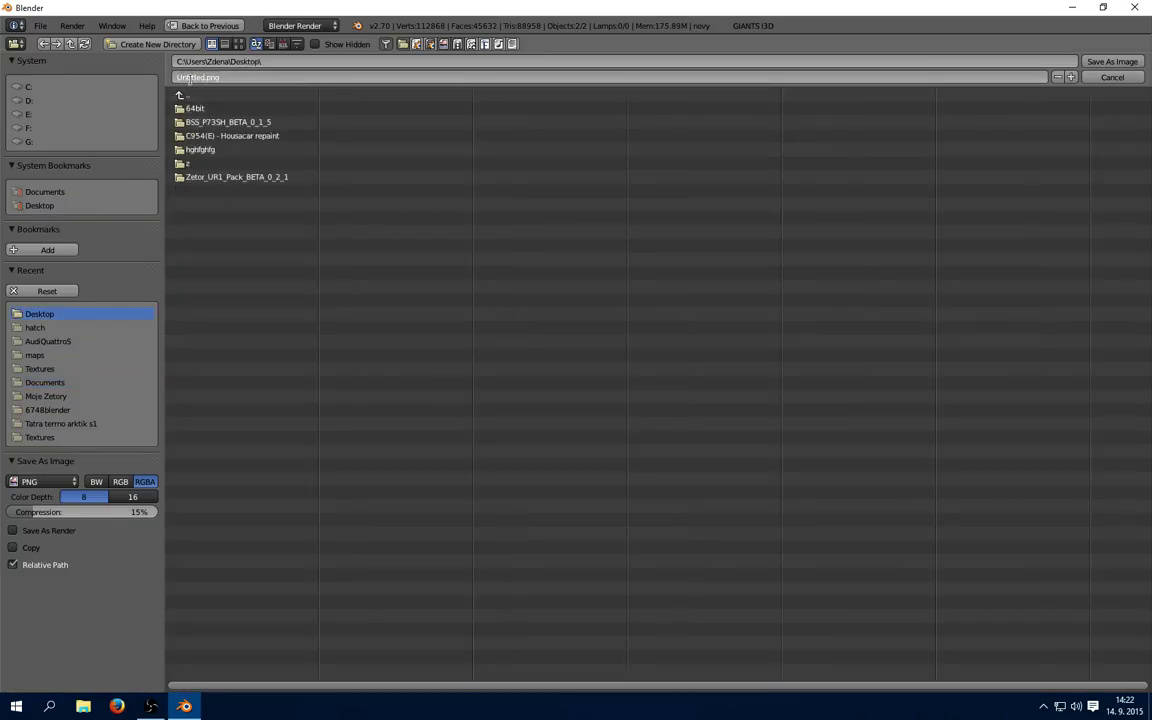
click(190, 78)
text(diff)
key(Return)
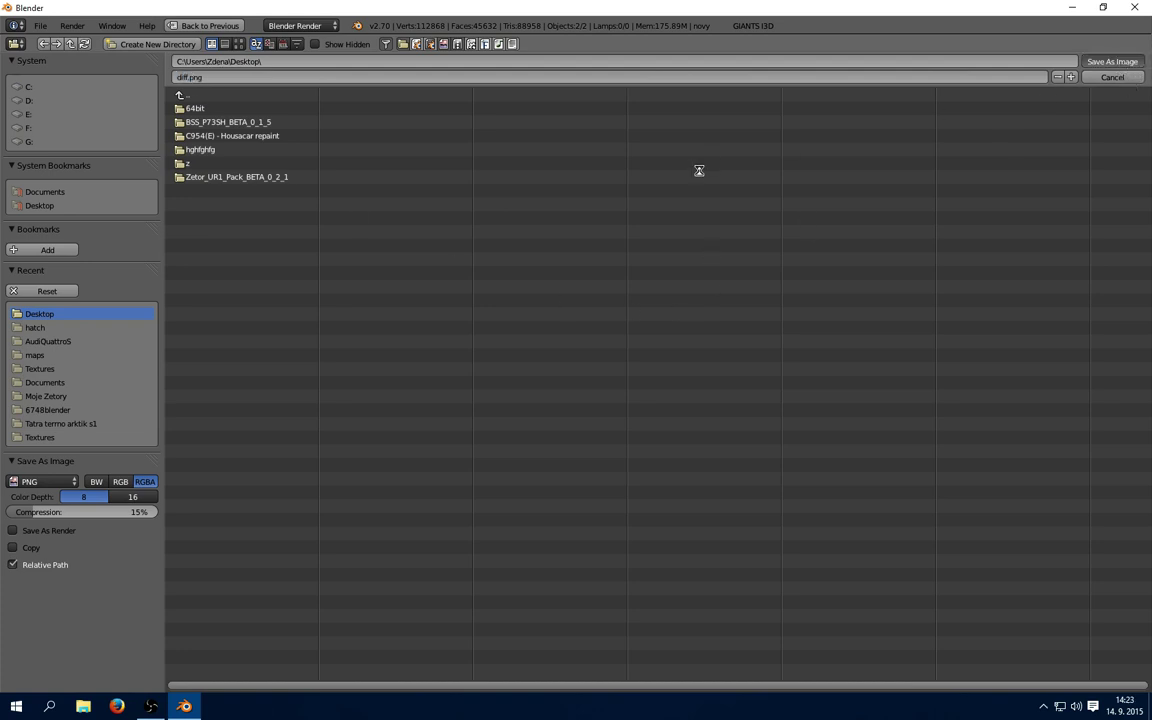
key(Return)
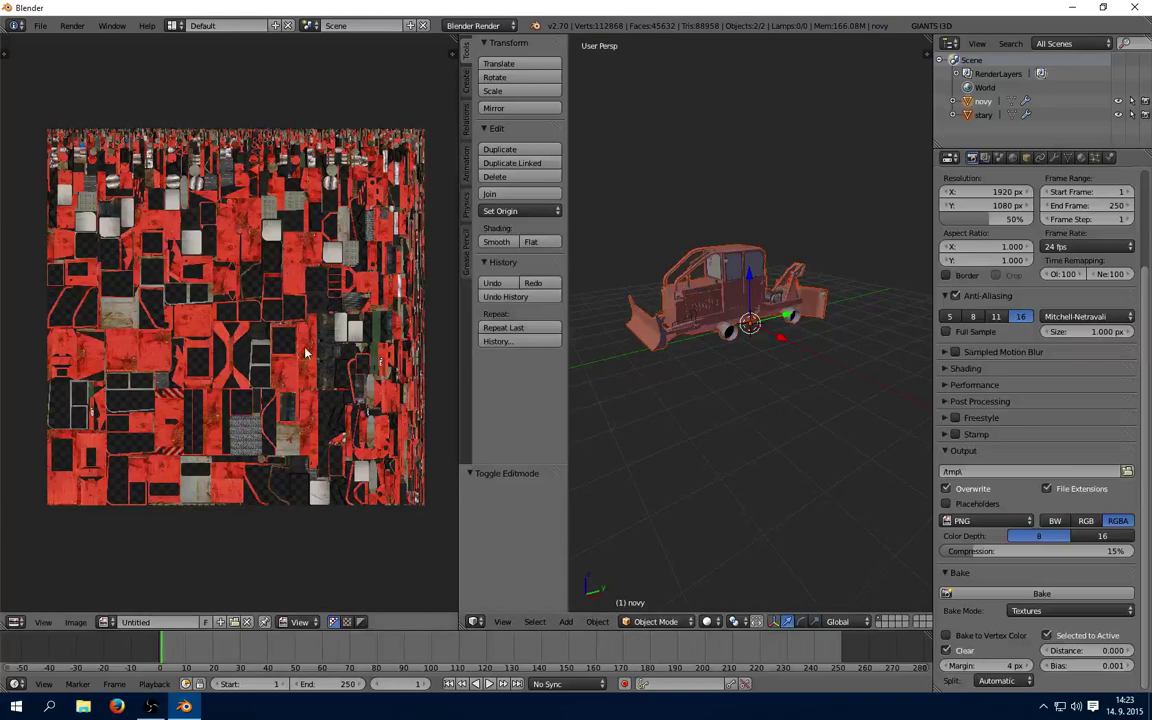
Delete the old stary tractor so only the novy model stays in the scene
middle_drag(293, 356, 226, 380)
scroll(300, 400, up, 2)
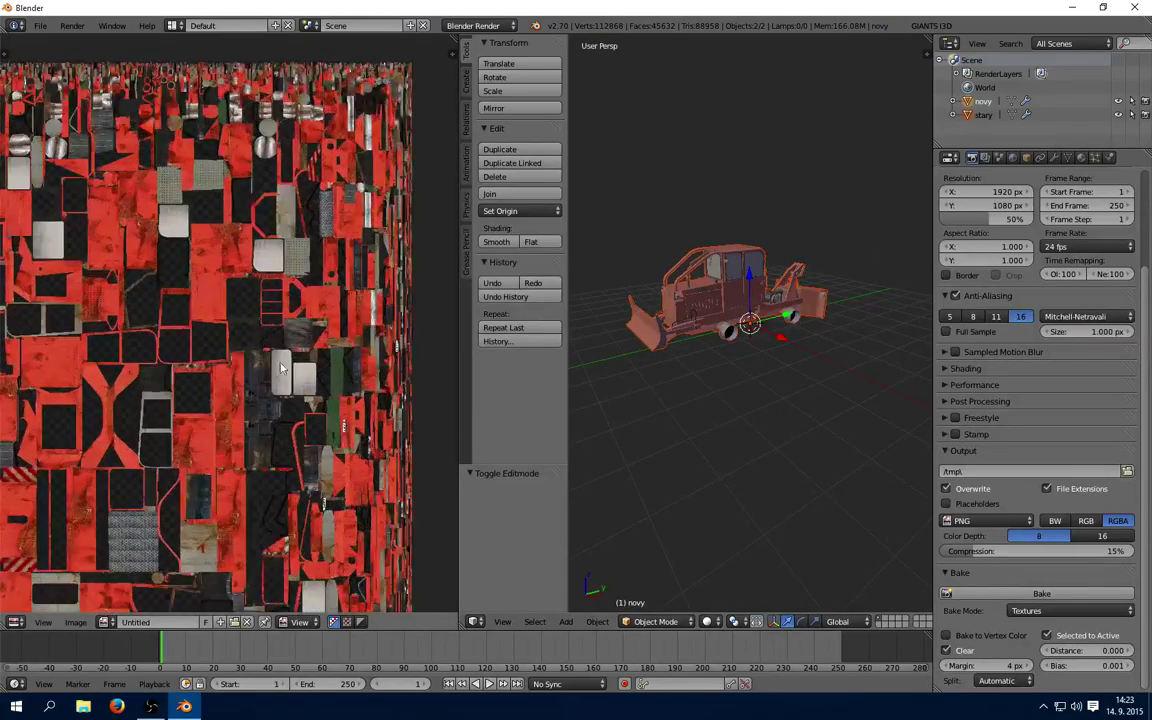
scroll(283, 249, up, 2)
scroll(222, 448, up, 1)
scroll(222, 448, up, 2)
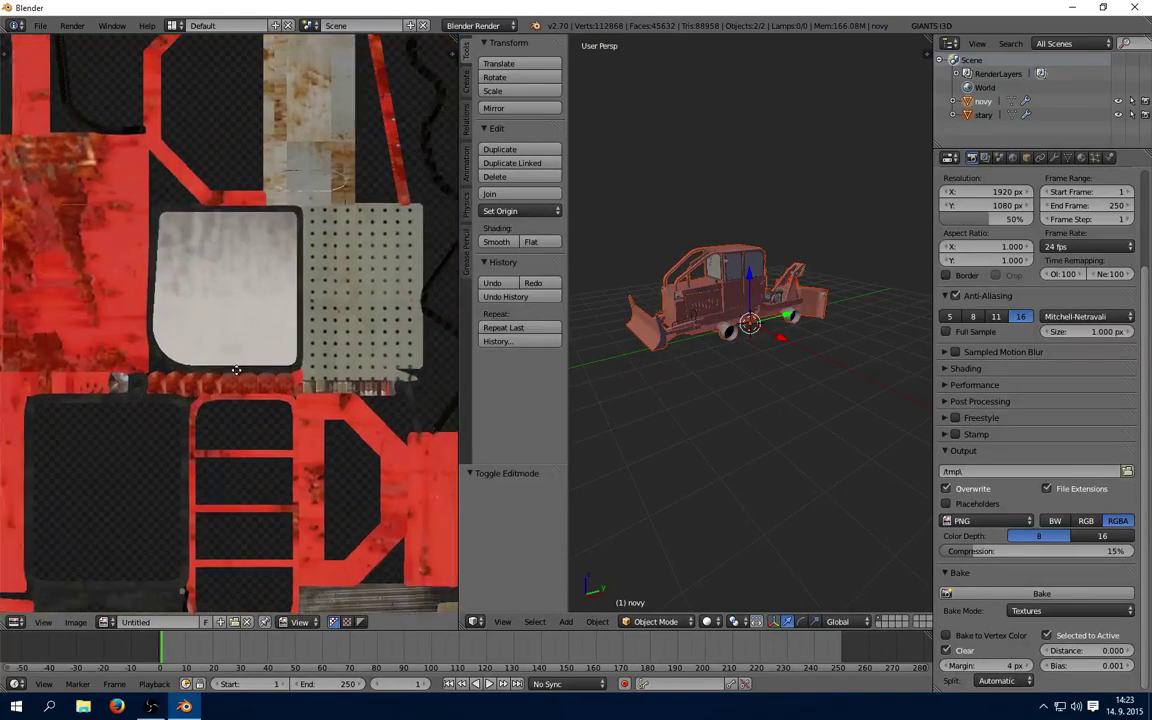
middle_drag(266, 353, 229, 446)
scroll(229, 446, down, 3)
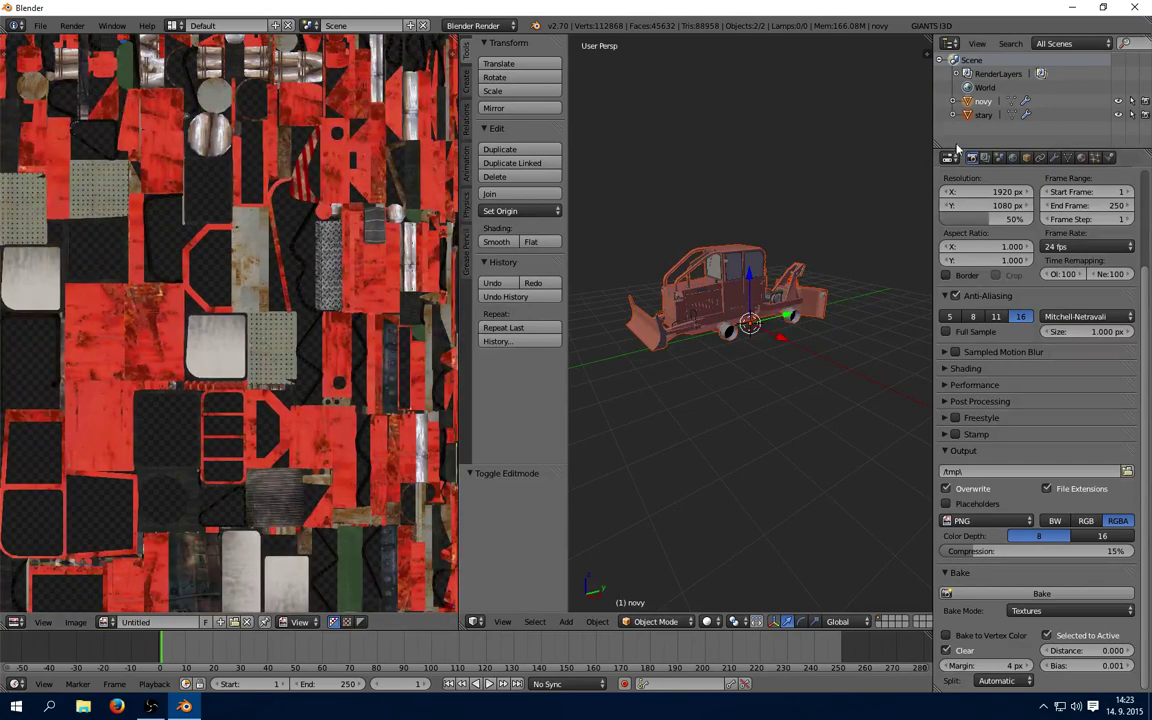
click(985, 115)
key(x)
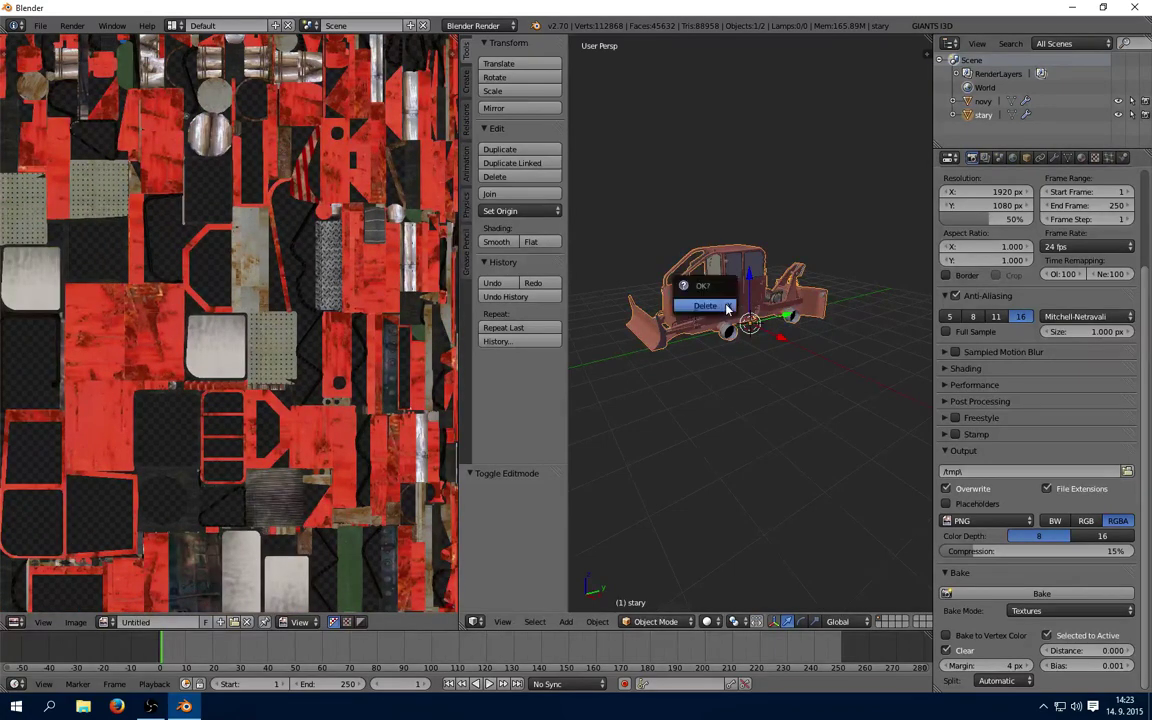
click(733, 304)
Pan and zoom the image editor to inspect the baked atlas
scroll(200, 380, up, 1)
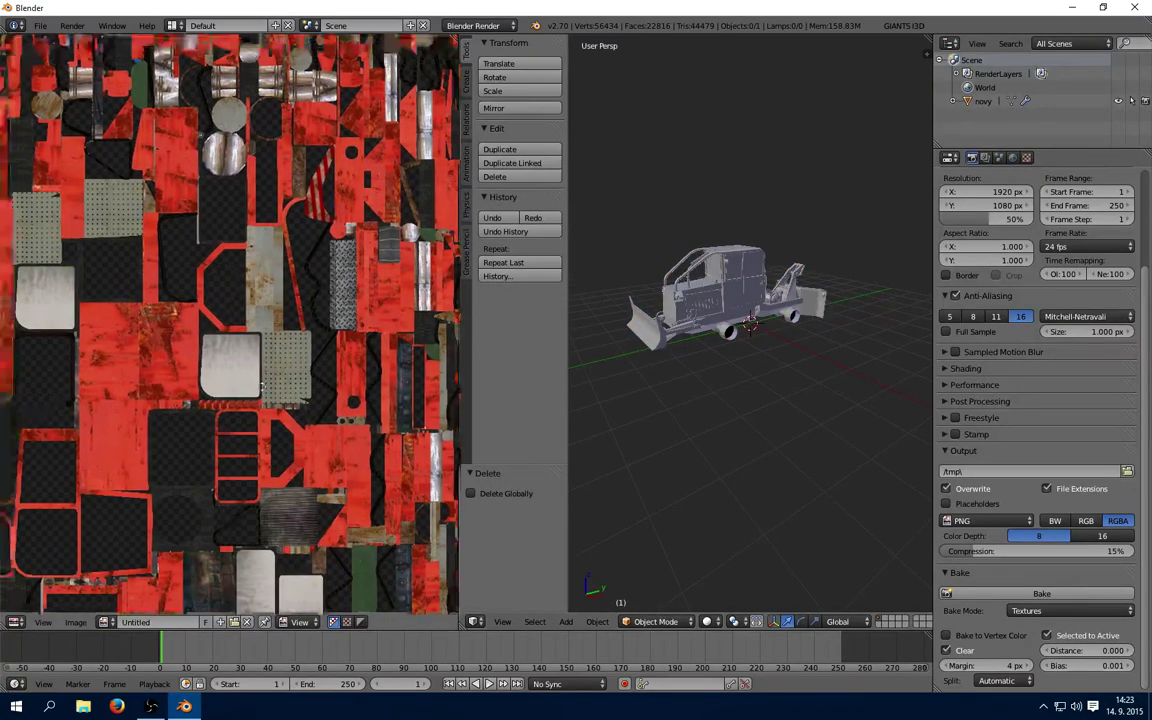
scroll(240, 430, up, 2)
scroll(267, 481, up, 1)
middle_drag(267, 481, 240, 367)
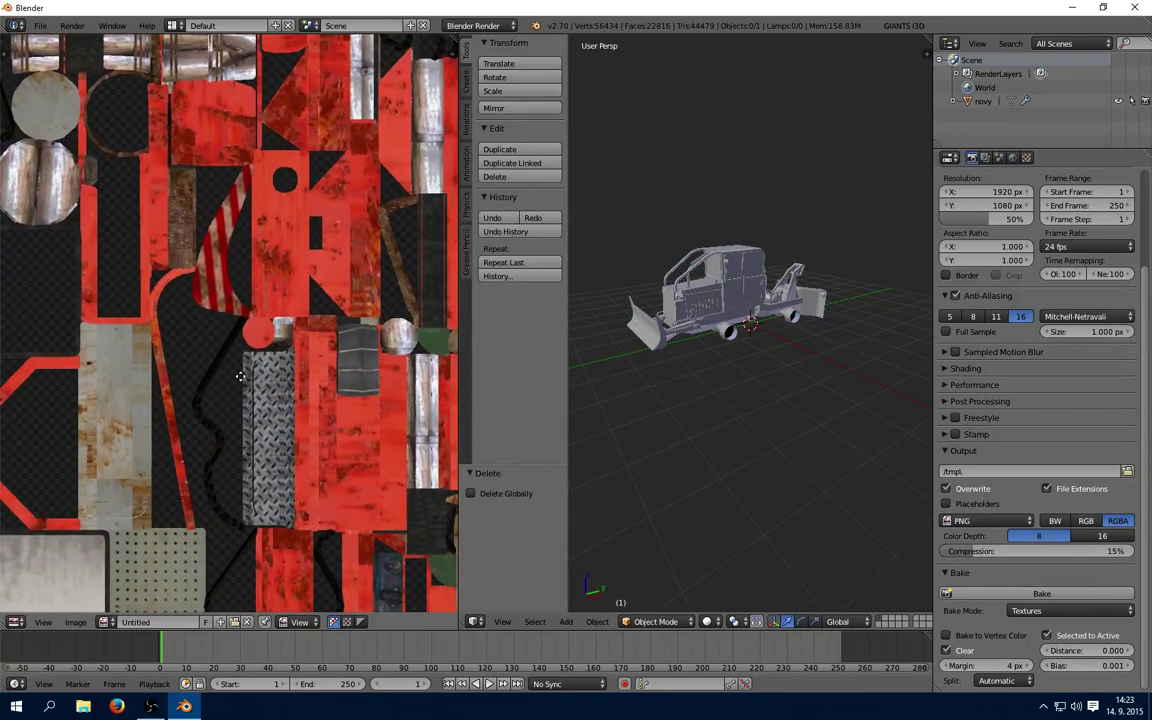
scroll(240, 367, down, 2)
scroll(216, 327, down, 1)
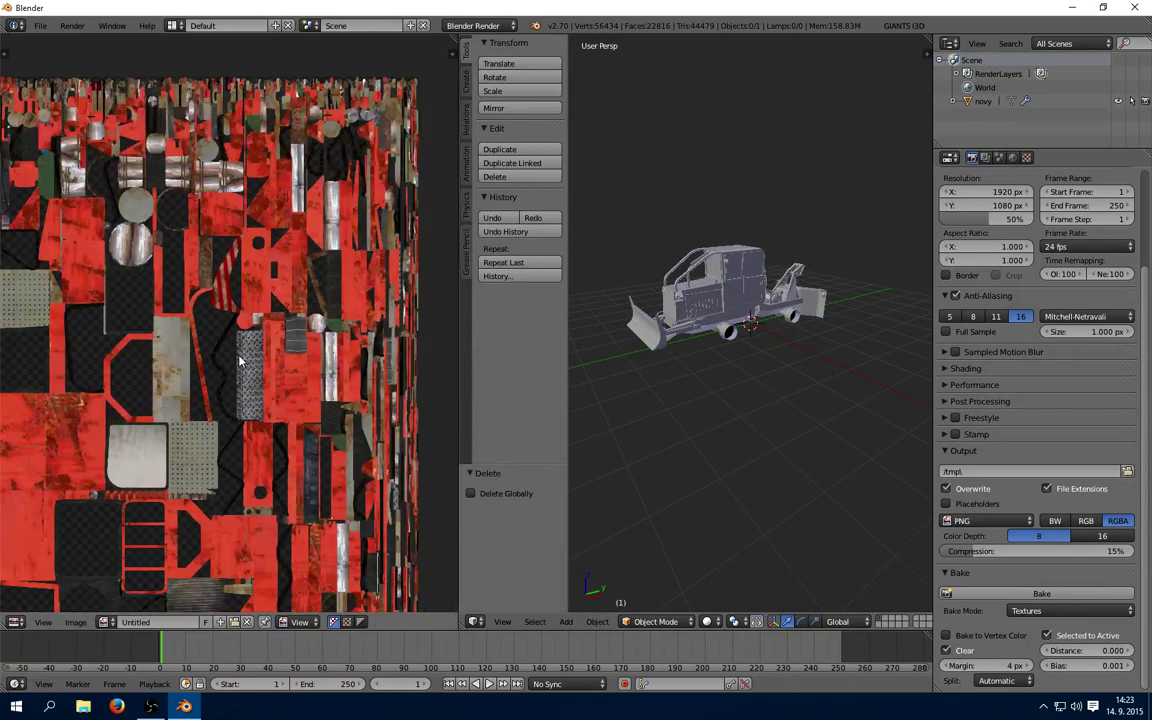
scroll(216, 327, up, 3)
scroll(201, 230, up, 2)
scroll(245, 305, down, 1)
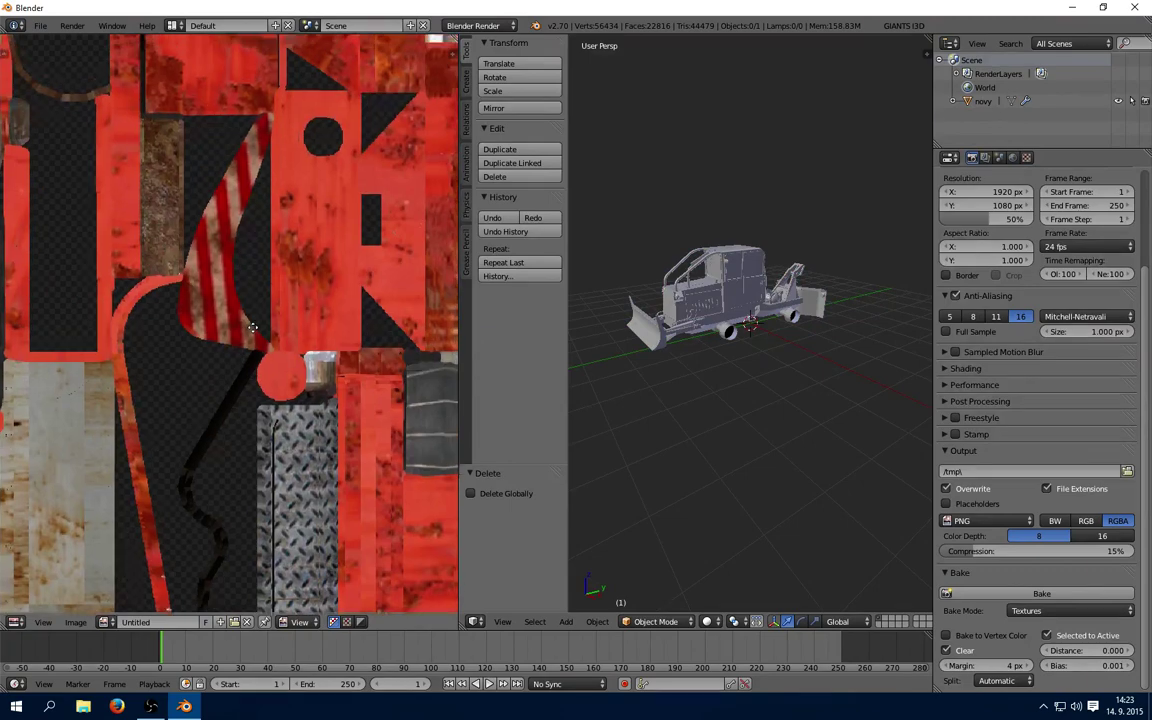
scroll(225, 287, down, 2)
scroll(210, 320, down, 1)
middle_drag(198, 355, 263, 342)
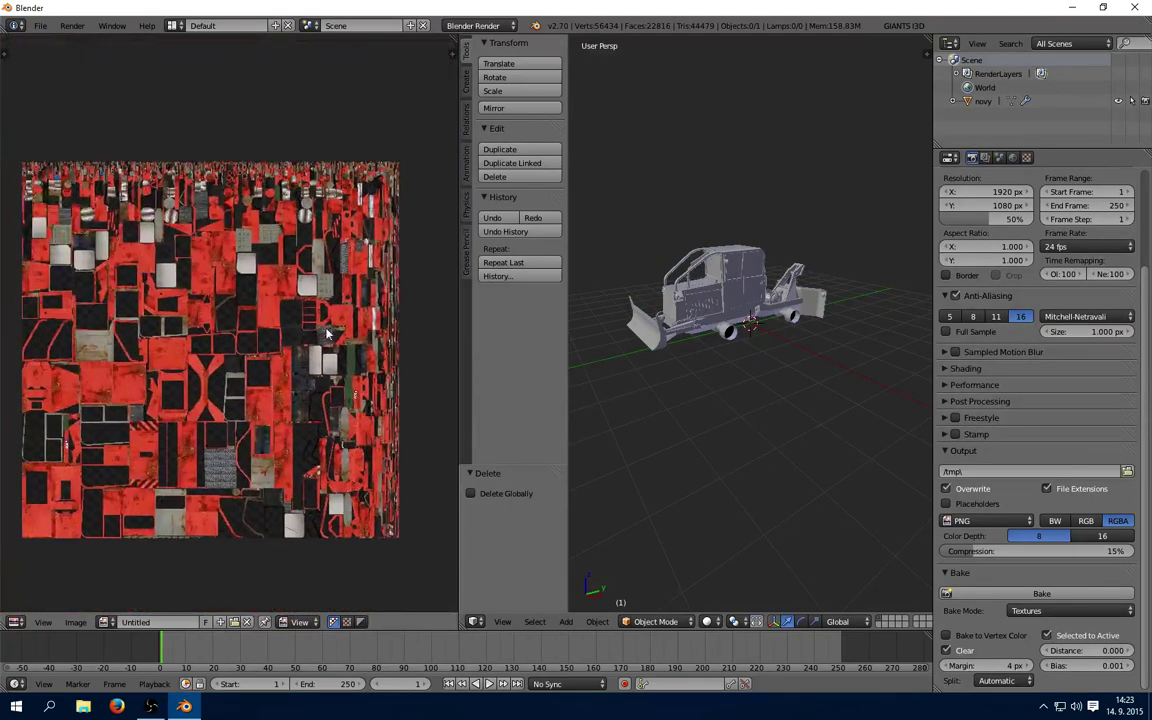
scroll(292, 294, up, 1)
scroll(292, 294, down, 1)
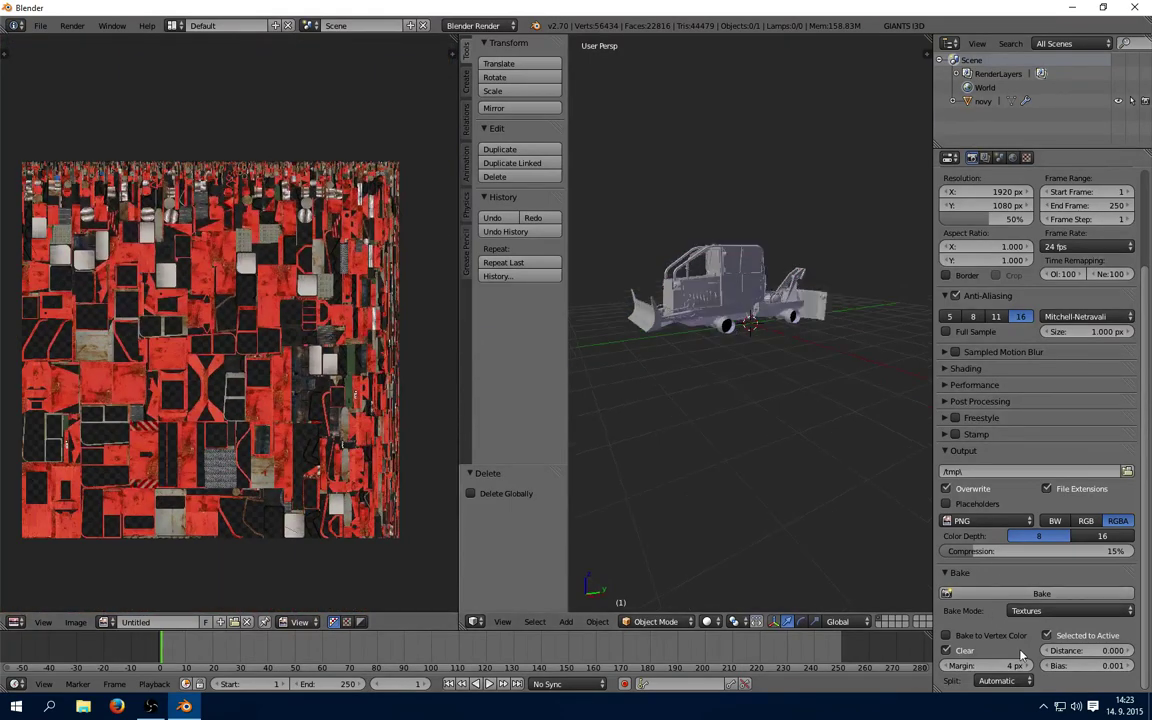
Bake an Ambient Occlusion map of novy with Selected to Active turned off
click(1064, 635)
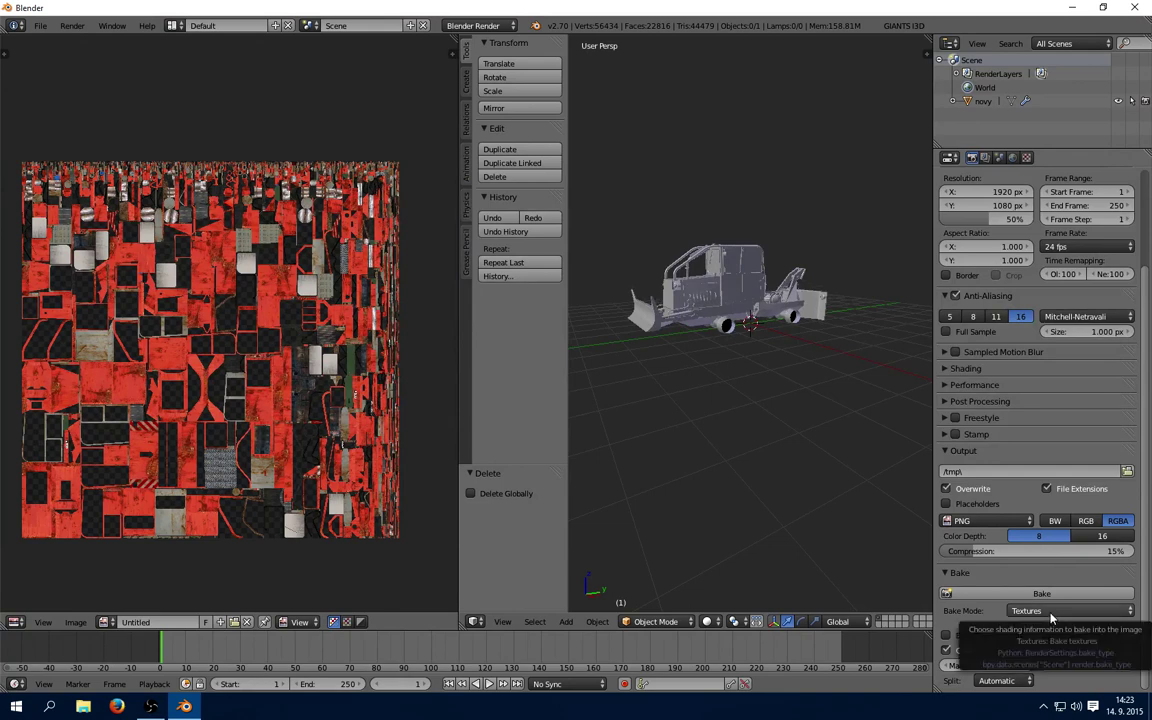
click(1051, 614)
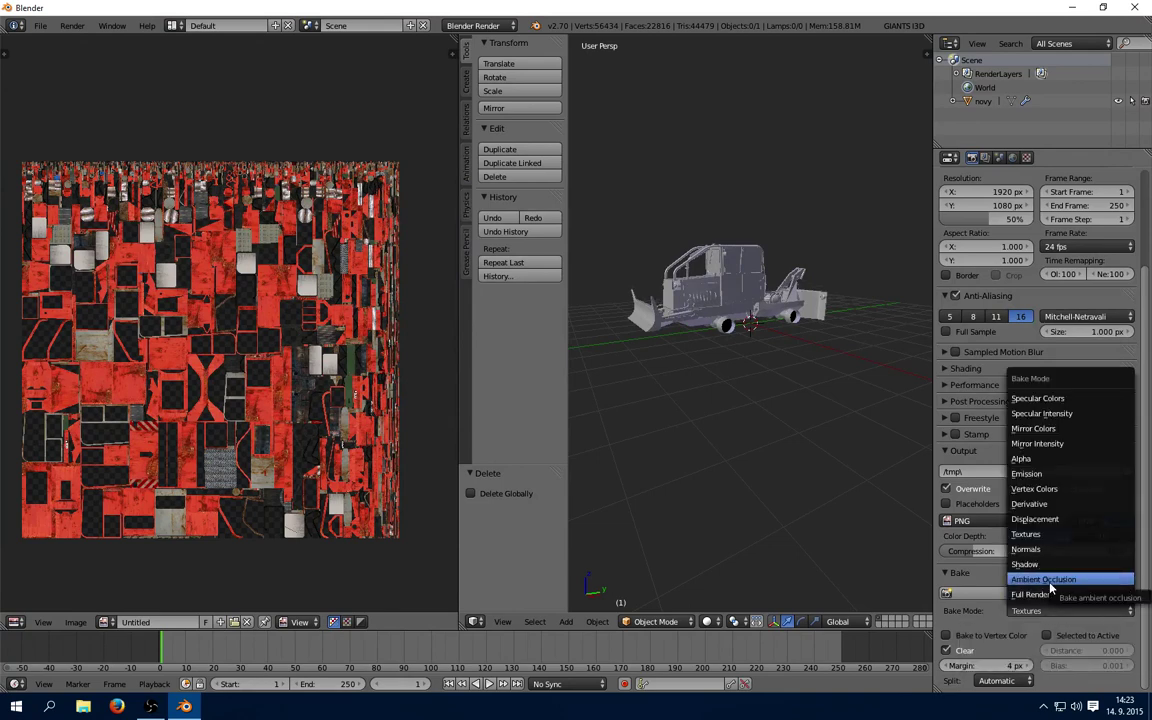
click(1050, 584)
click(983, 101)
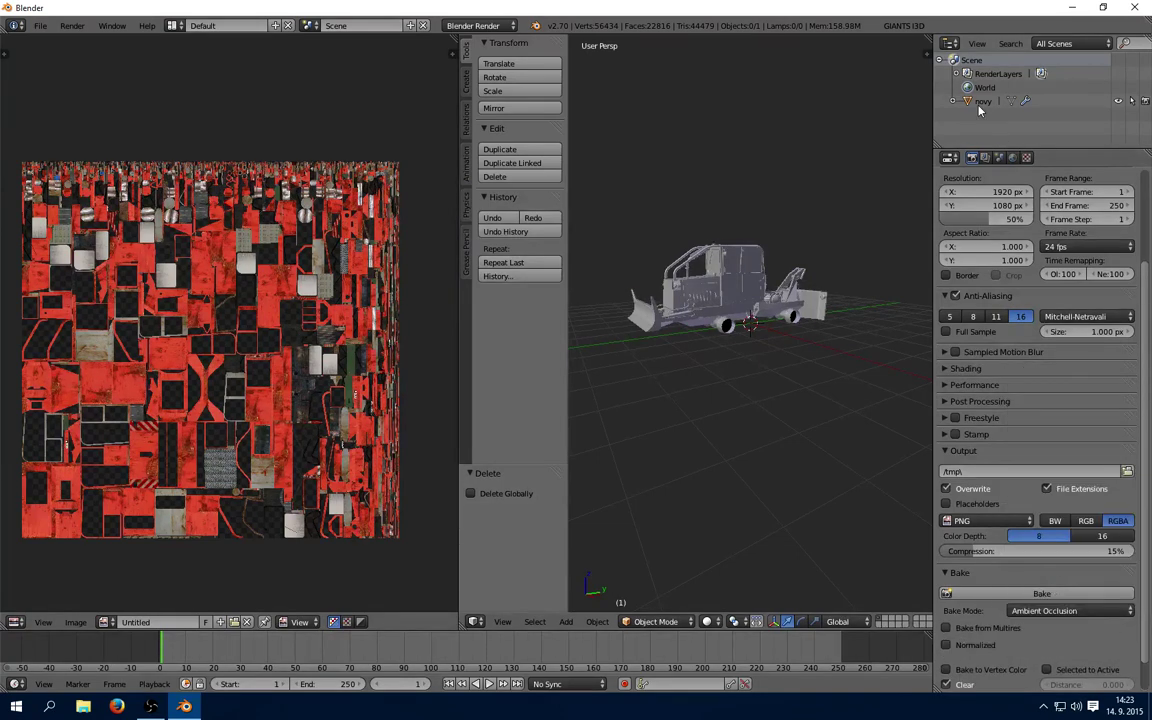
scroll(1040, 600, down, 1)
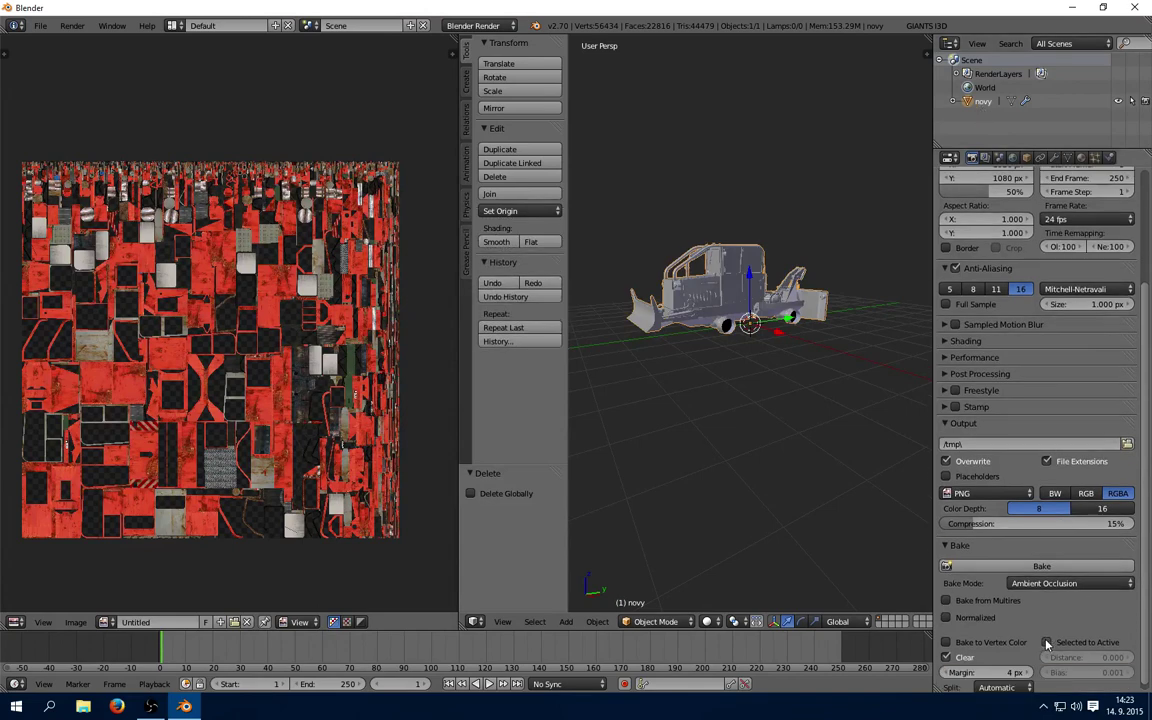
click(1038, 567)
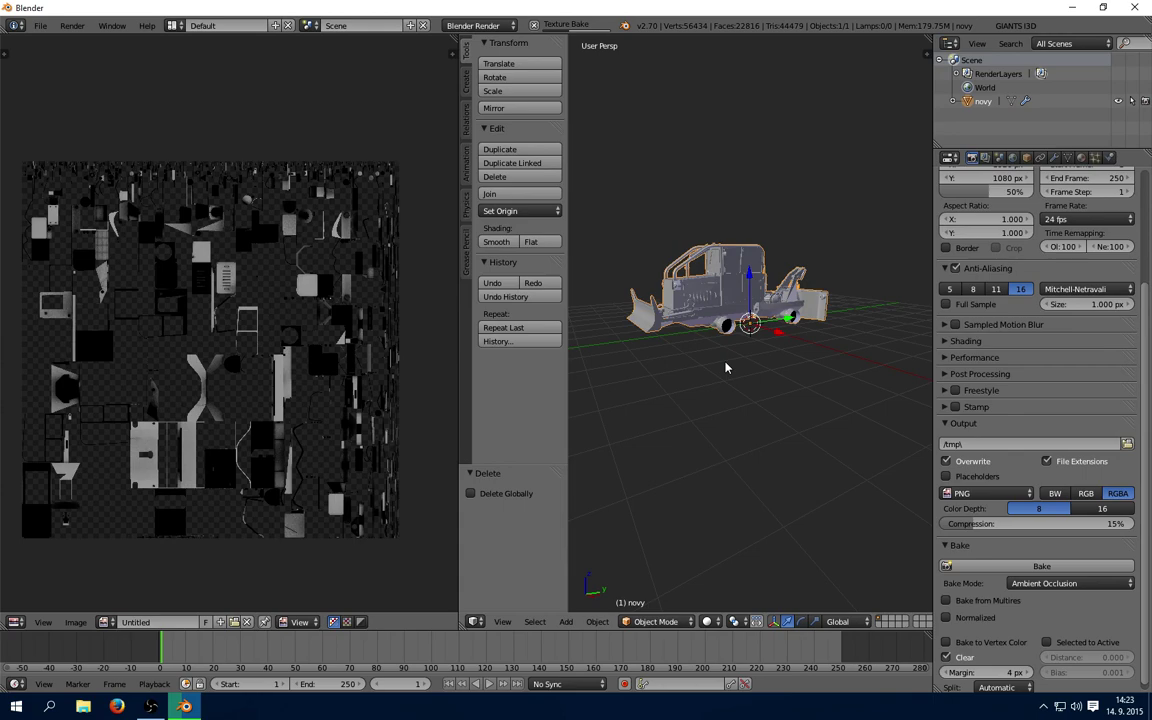
Zoom in and out on the image editor to inspect the AO bake
scroll(230, 340, up, 1)
scroll(158, 356, up, 2)
scroll(200, 391, up, 2)
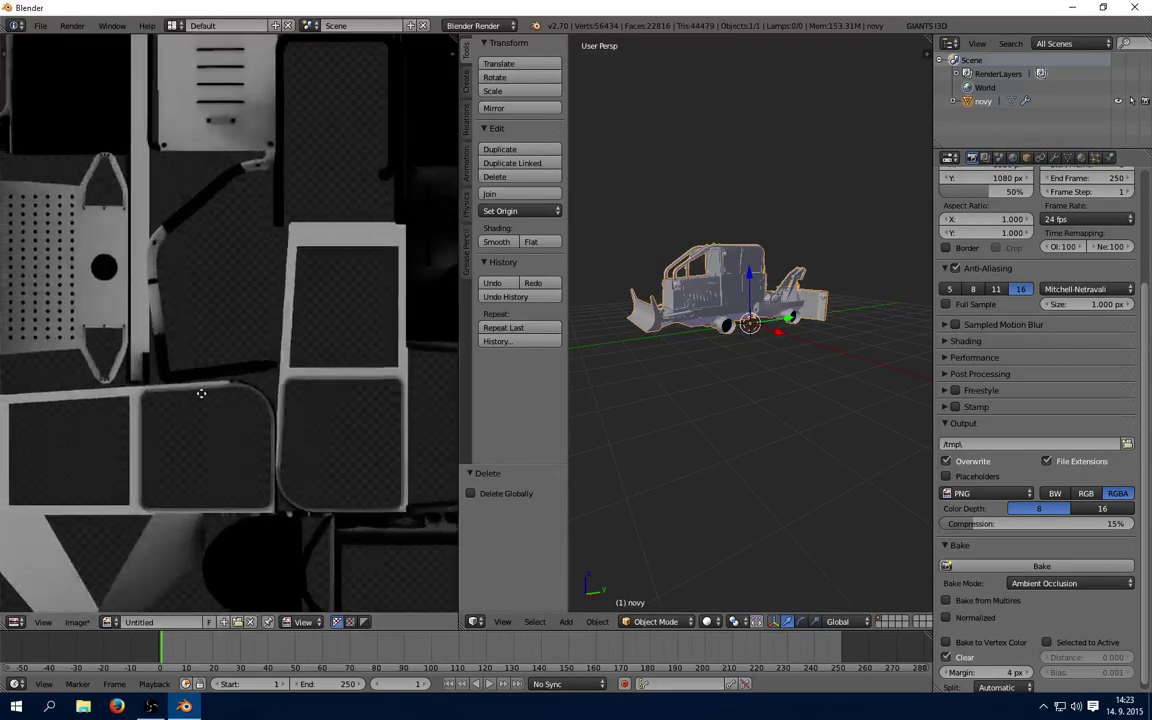
scroll(279, 215, up, 2)
scroll(279, 215, down, 4)
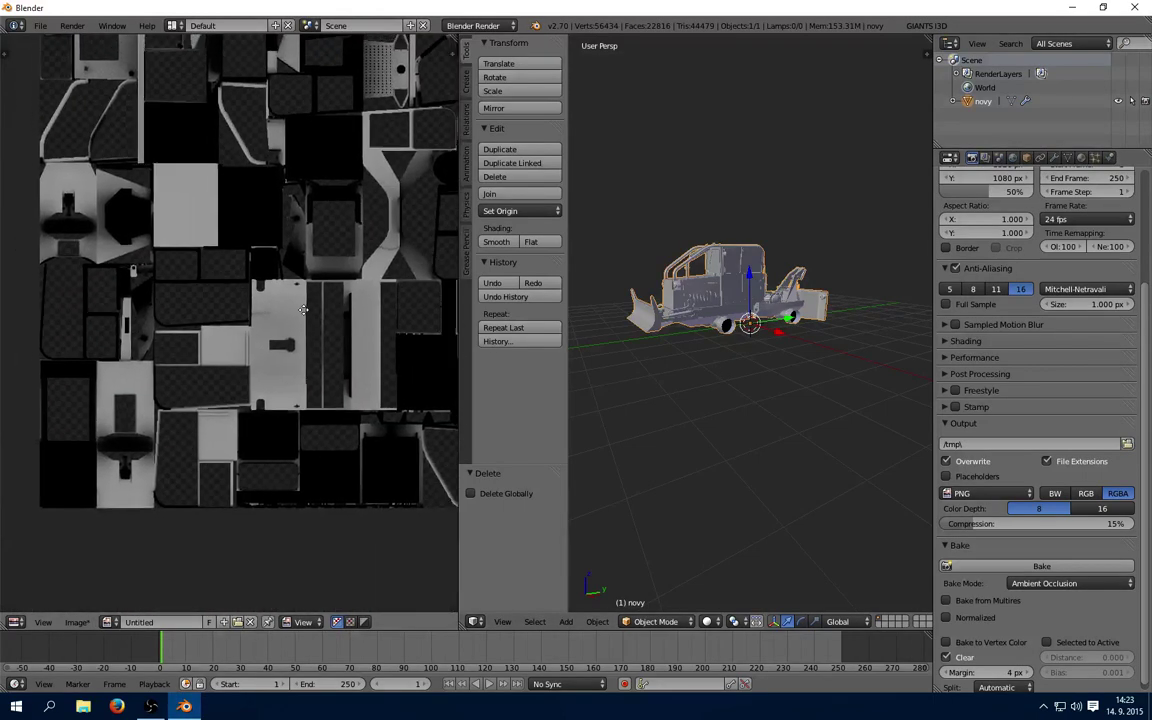
scroll(341, 418, up, 2)
scroll(341, 418, up, 1)
scroll(365, 350, down, 1)
scroll(352, 440, down, 2)
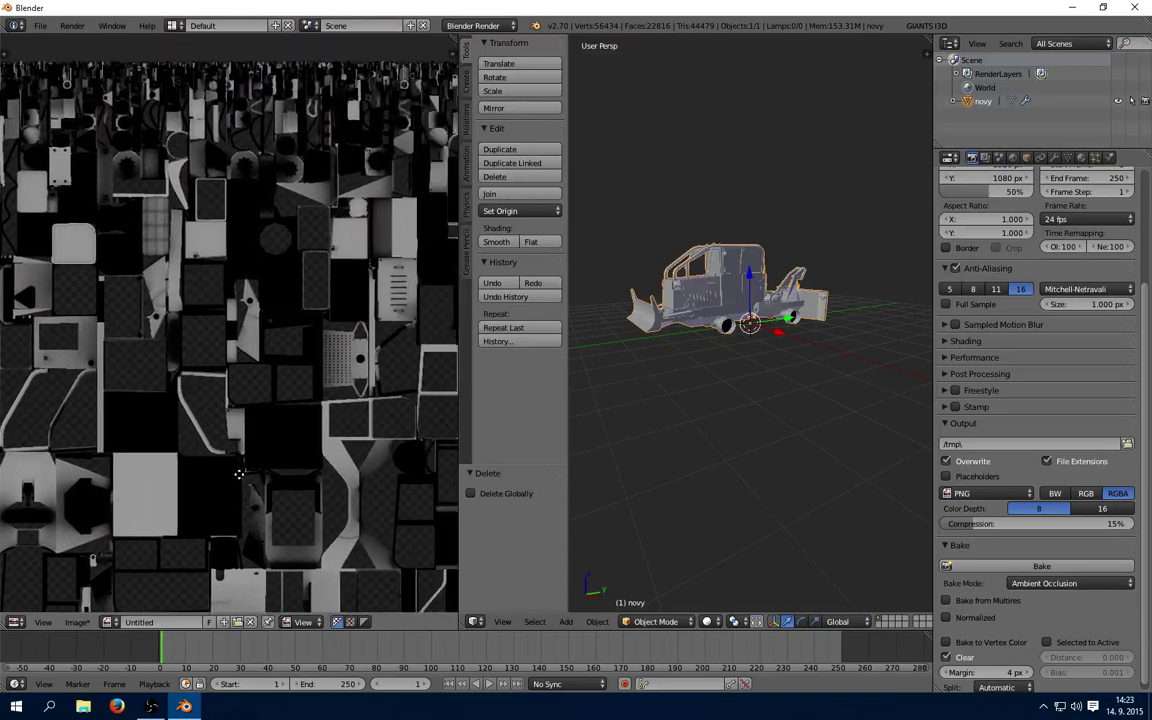
scroll(244, 476, up, 2)
scroll(185, 400, up, 3)
scroll(249, 489, up, 2)
scroll(252, 165, up, 1)
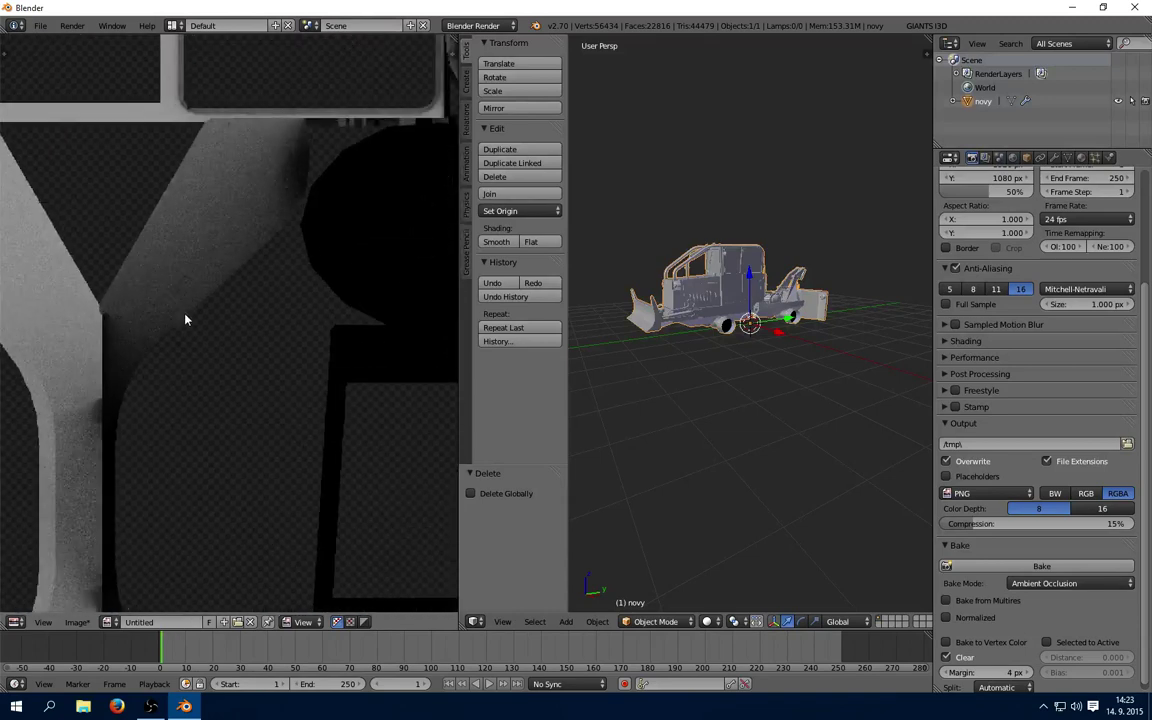
scroll(185, 319, up, 1)
scroll(240, 220, down, 2)
scroll(216, 327, up, 2)
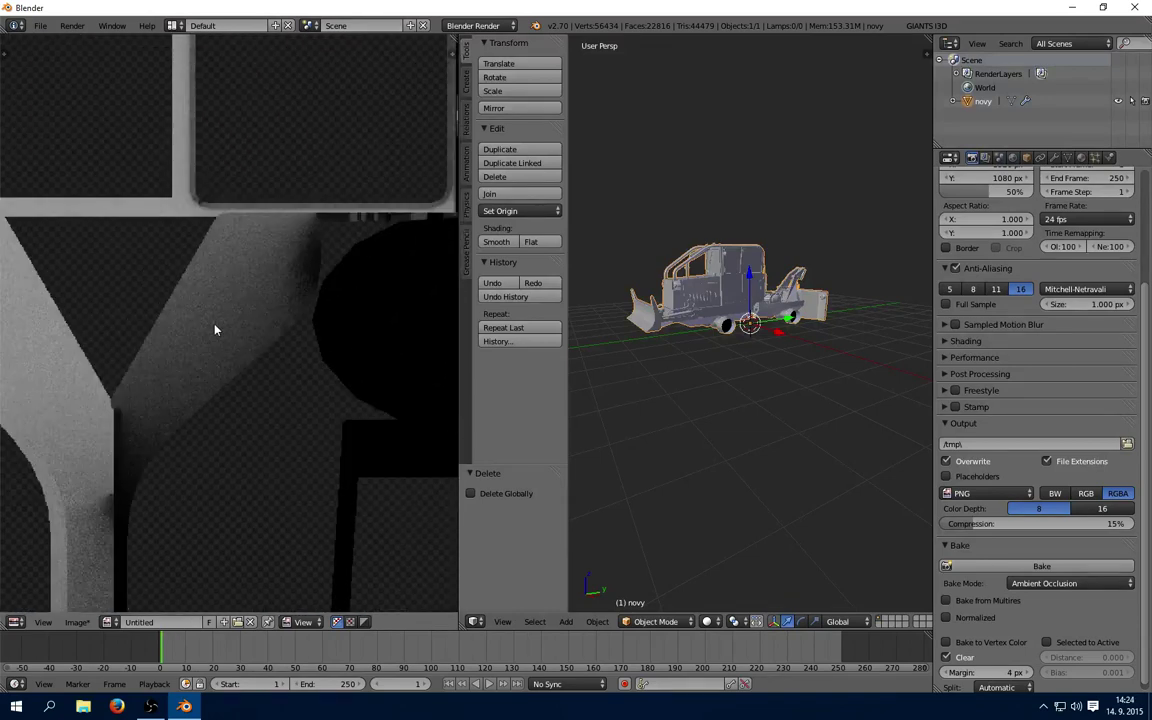
scroll(223, 325, up, 1)
scroll(223, 325, down, 3)
scroll(244, 309, down, 1)
scroll(239, 303, down, 1)
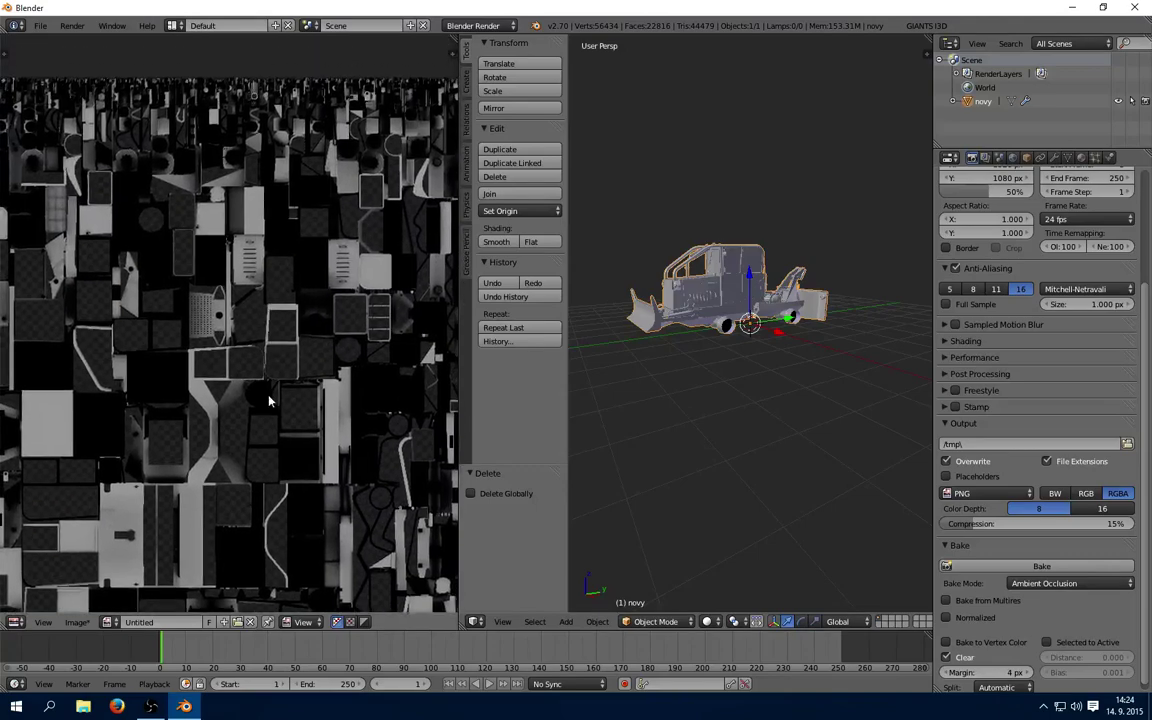
scroll(270, 398, down, 2)
Enable world Ambient Occlusion and set its gather samples to 15
click(1013, 158)
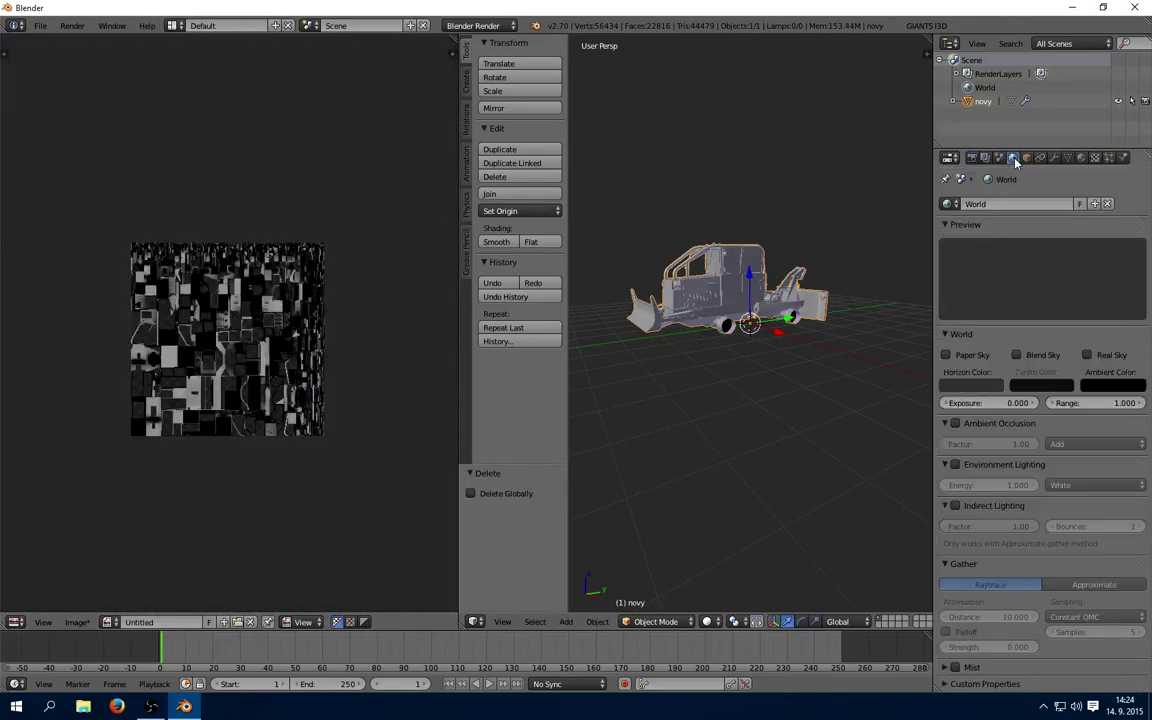
click(955, 424)
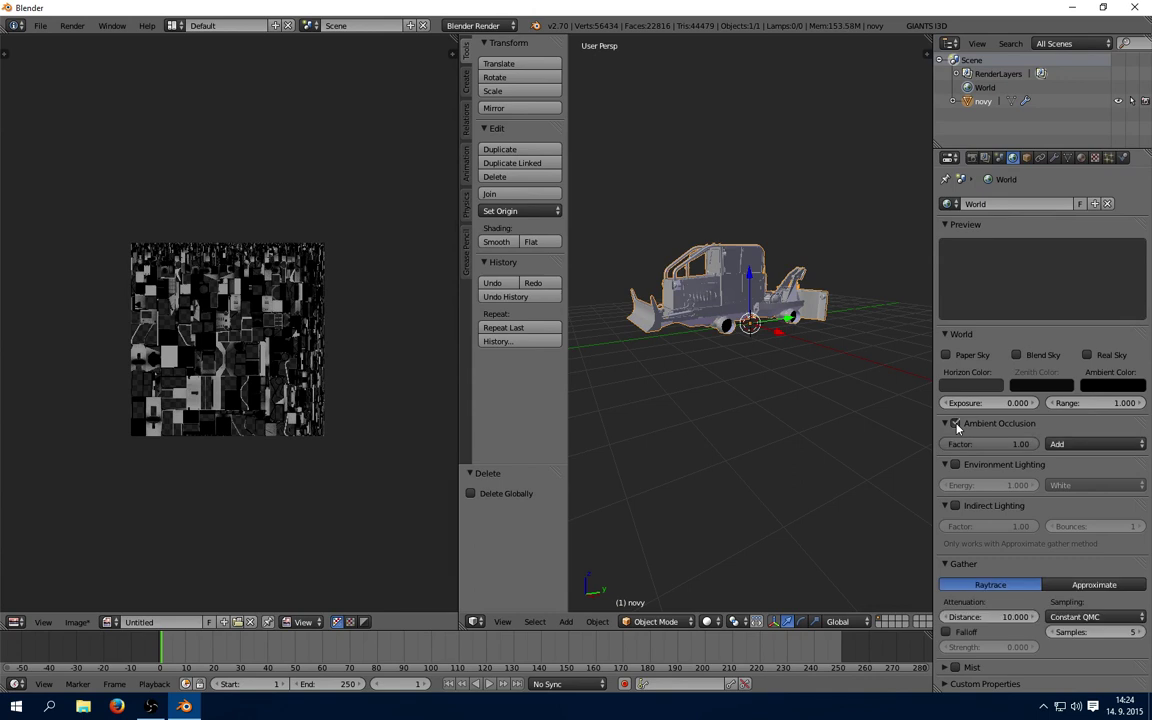
click(1085, 633)
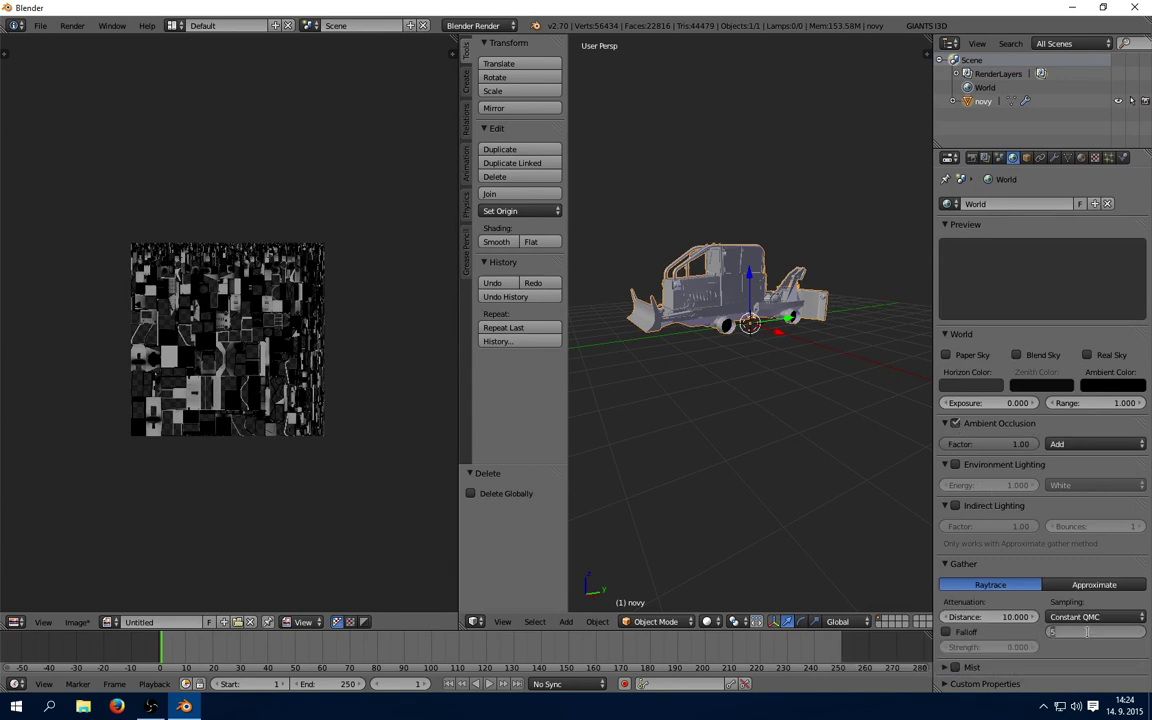
text(15)
key(Return)
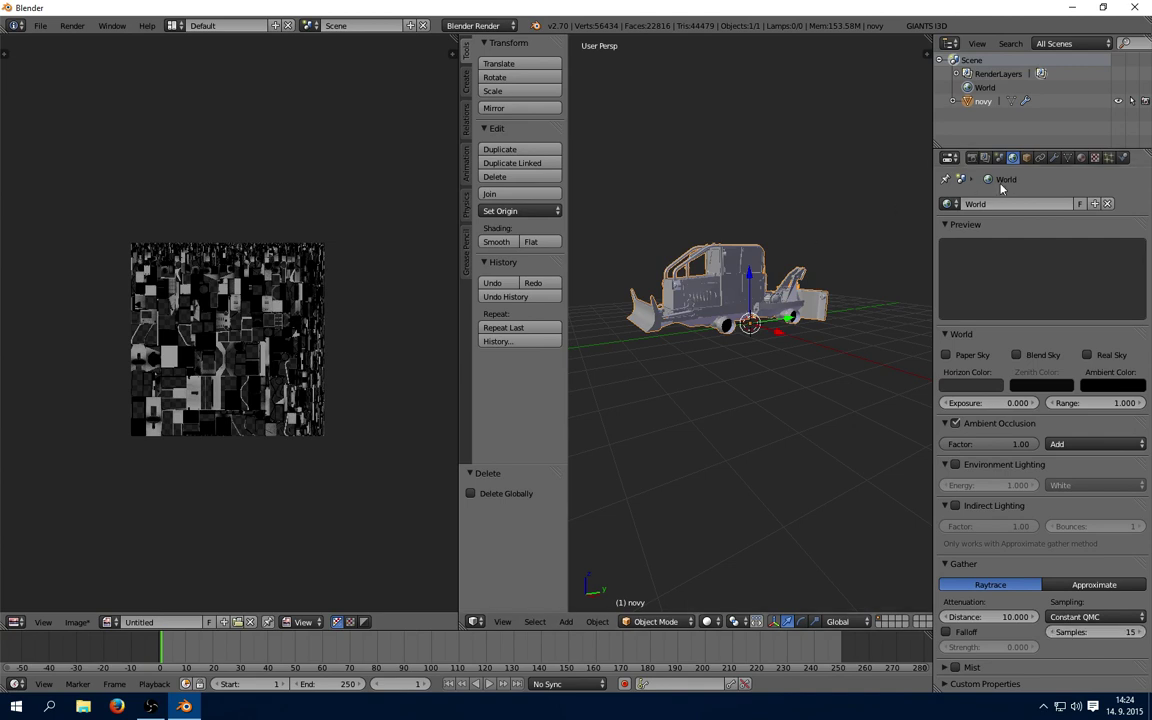
click(972, 157)
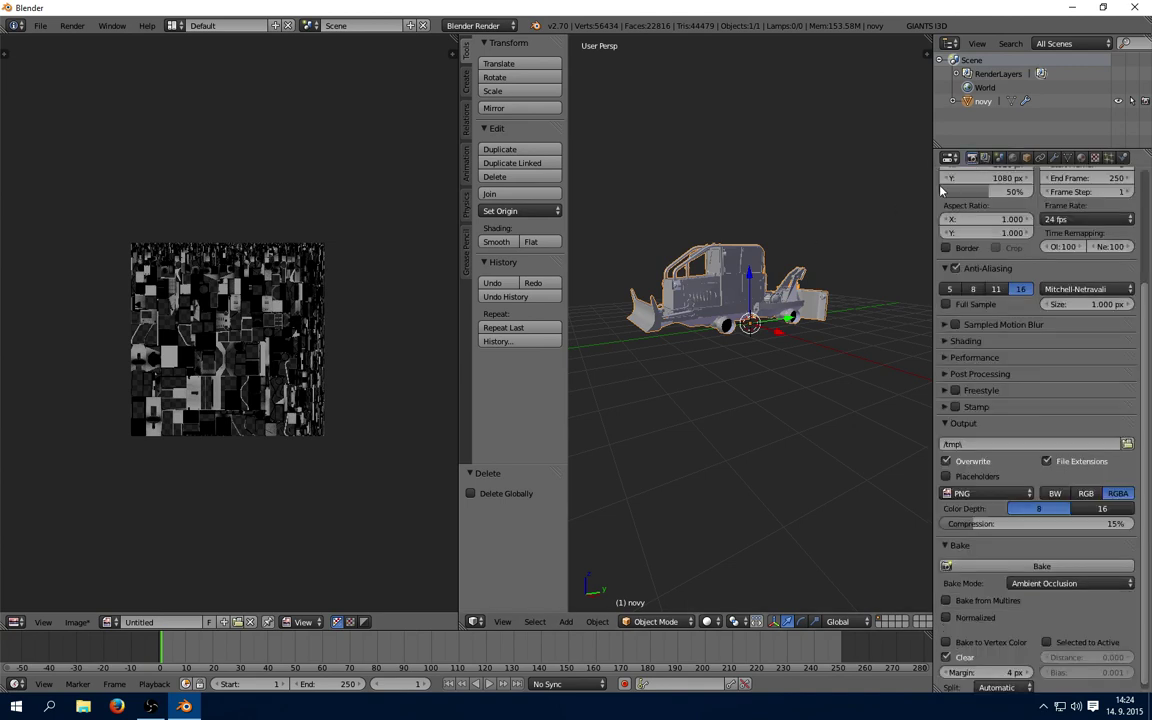
Re-bake the Ambient Occlusion map using the 15-sample world AO setting
click(1038, 567)
scroll(215, 379, up, 3)
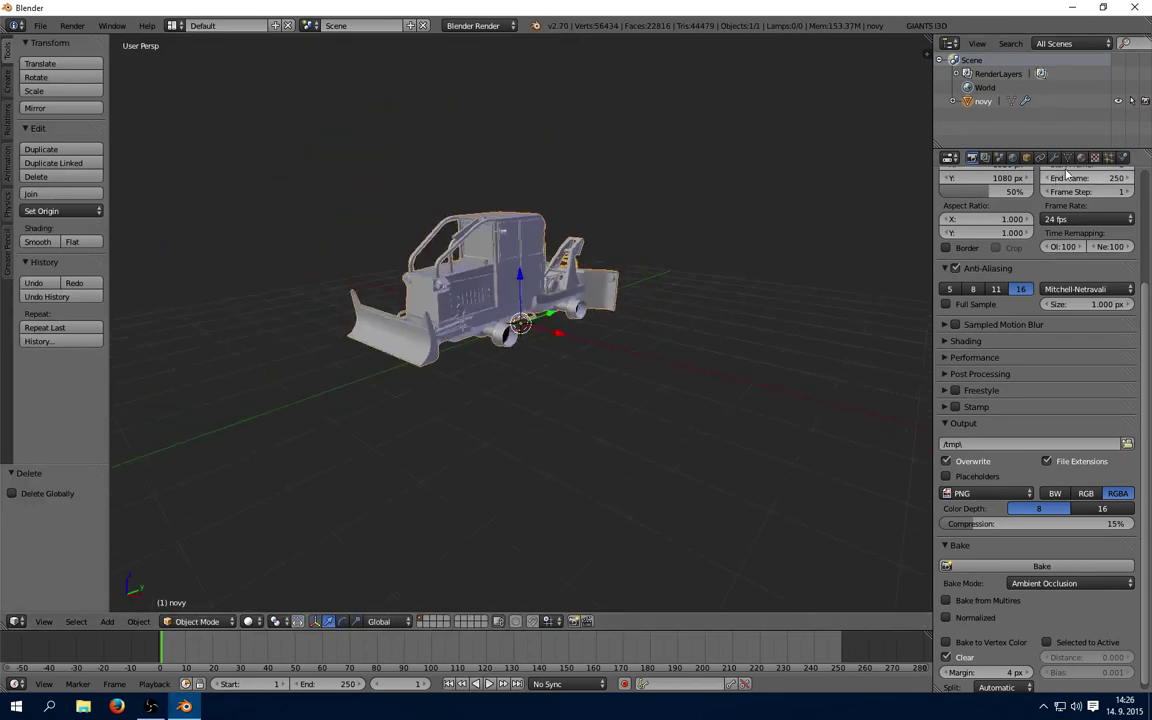
Add a new material with an Image or Movie texture loaded from Desktop diff.png
click(1081, 157)
click(1013, 250)
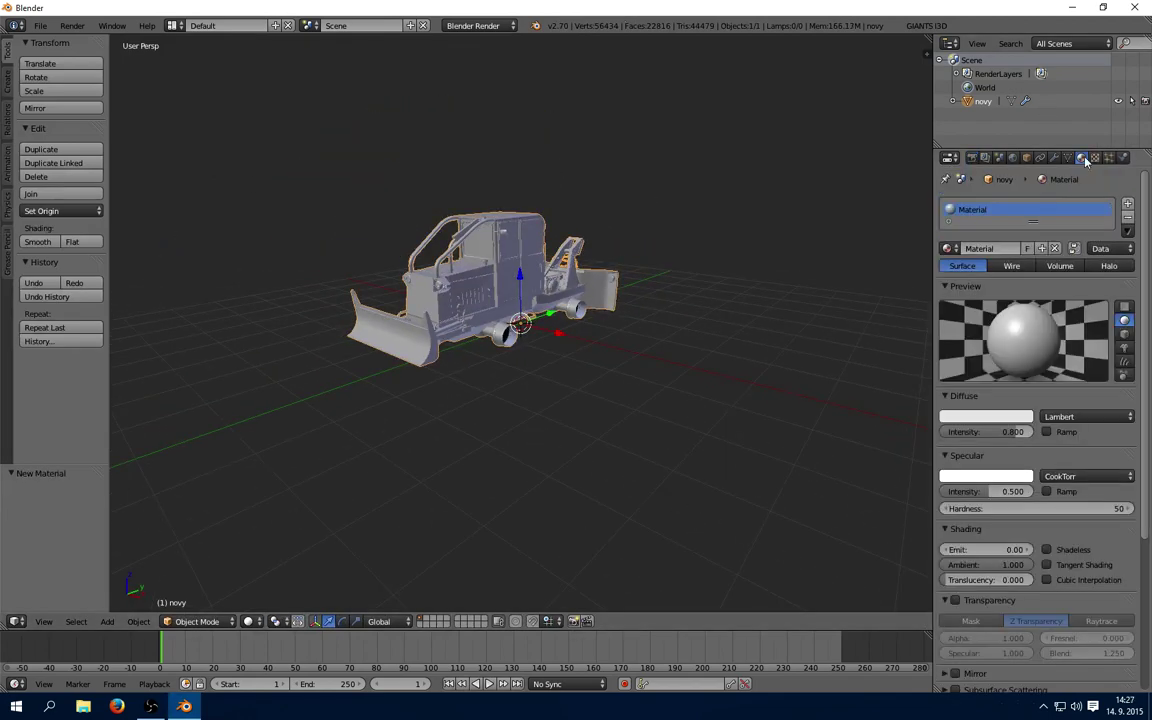
click(1095, 157)
click(1030, 312)
click(1020, 331)
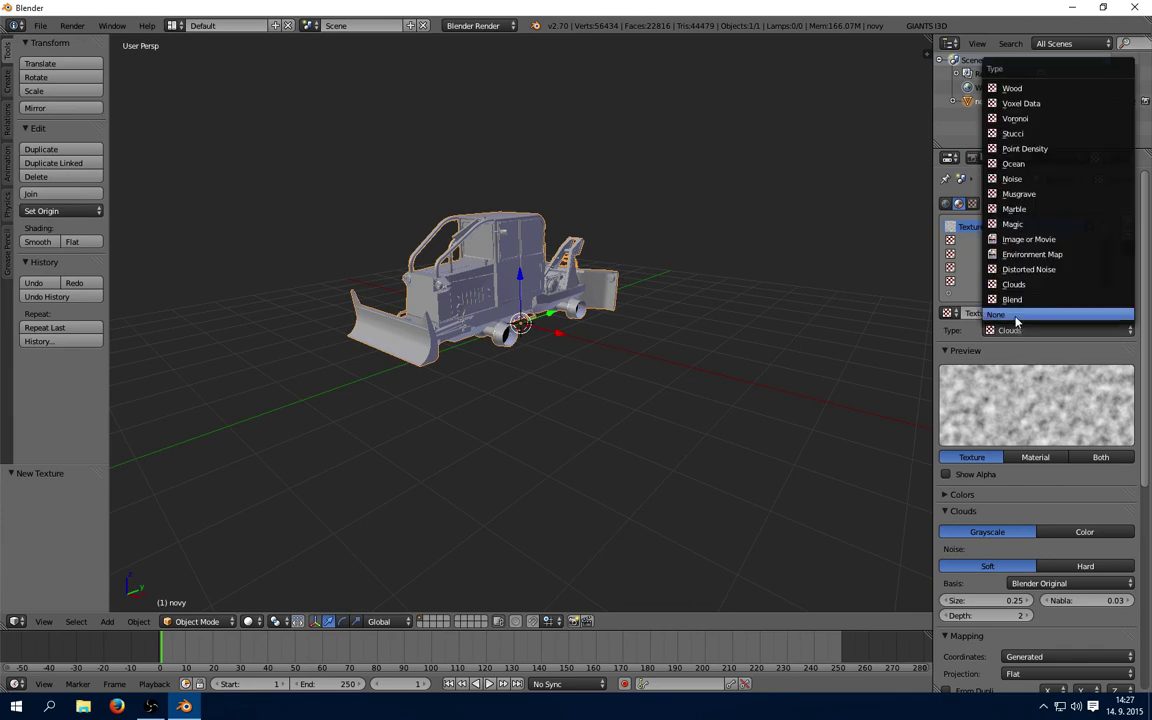
click(1020, 239)
click(1080, 541)
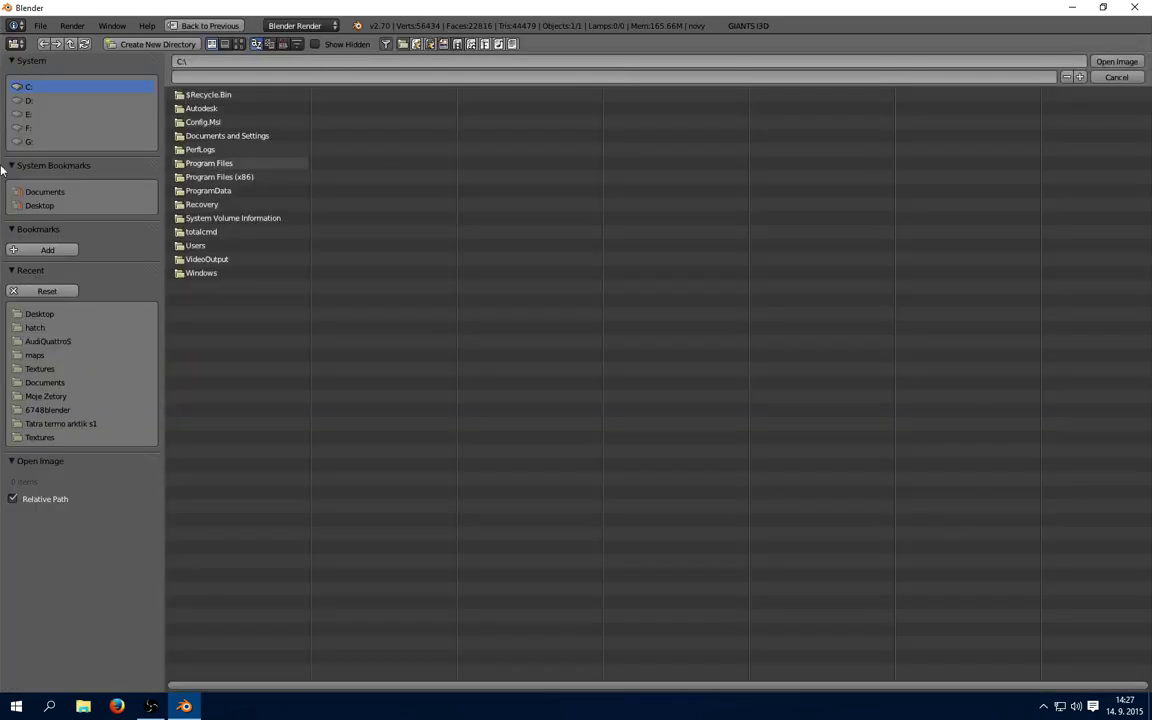
click(38, 205)
double_click(205, 206)
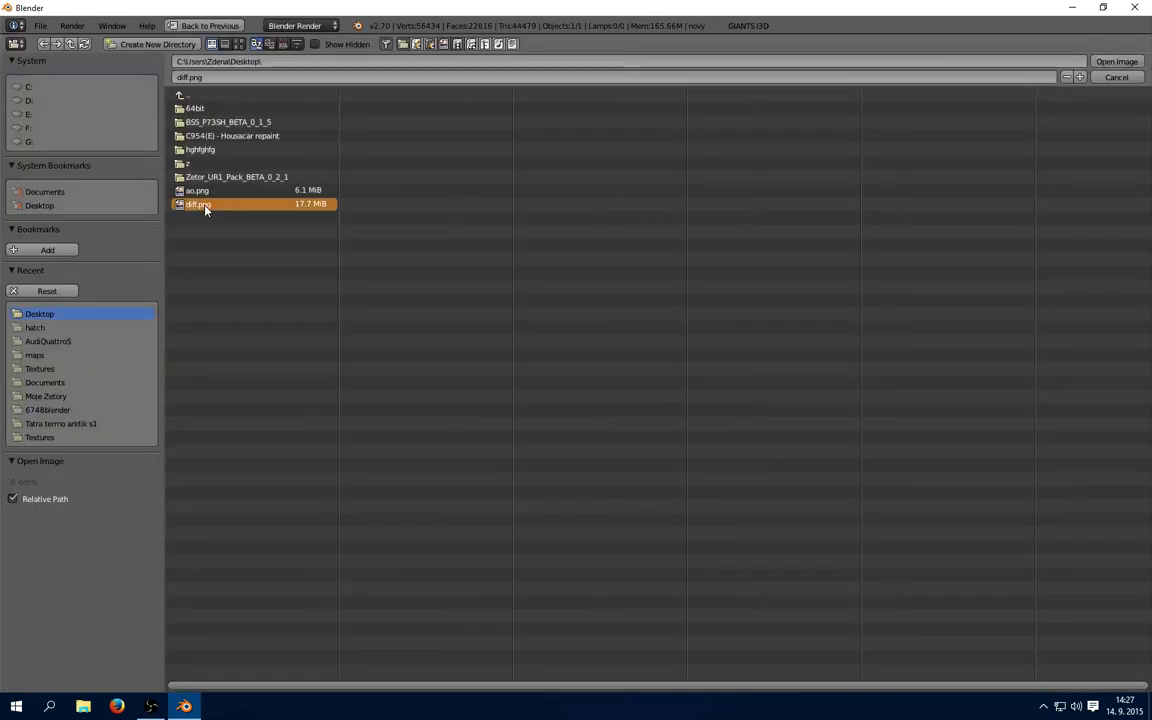
Preview the textured tractor in Texture shading, then return to Solid shading
scroll(426, 157, up, 2)
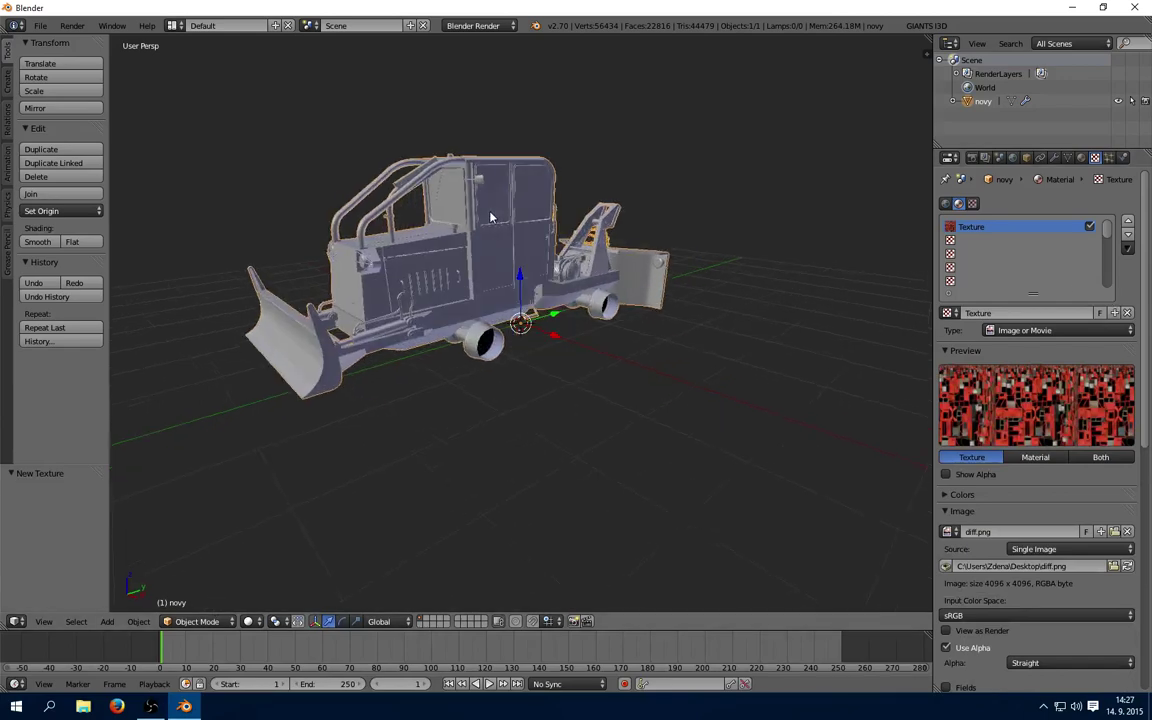
click(249, 621)
click(281, 560)
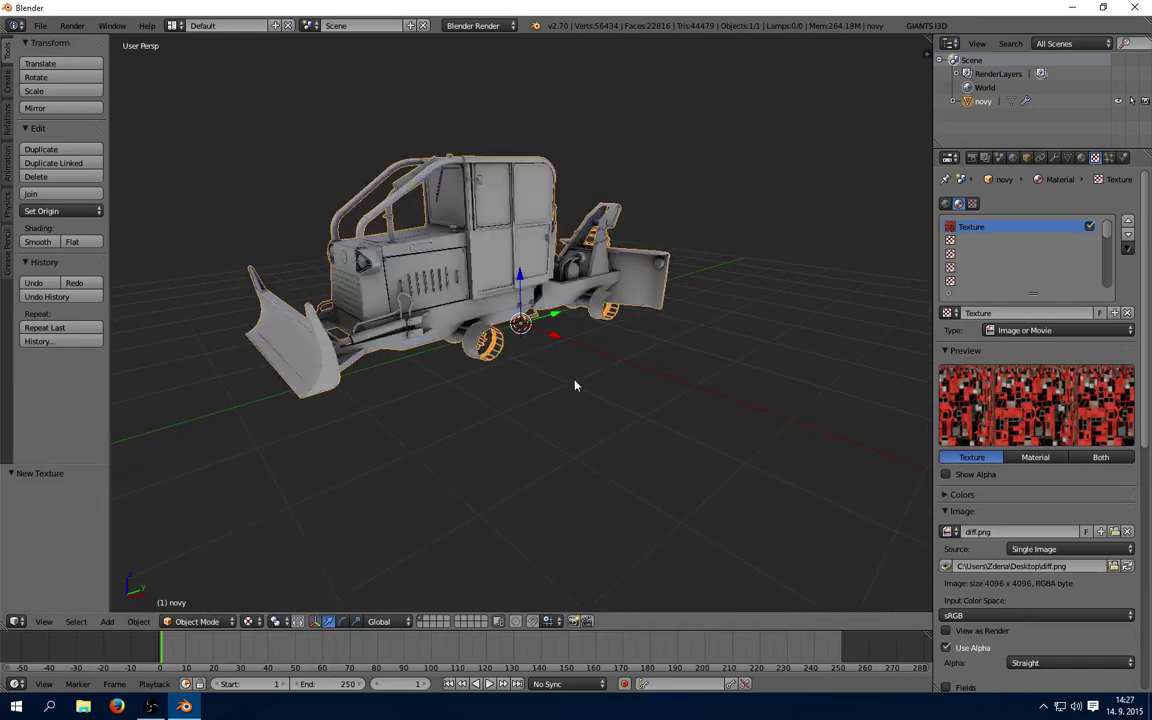
middle_drag(576, 386, 602, 378)
click(249, 621)
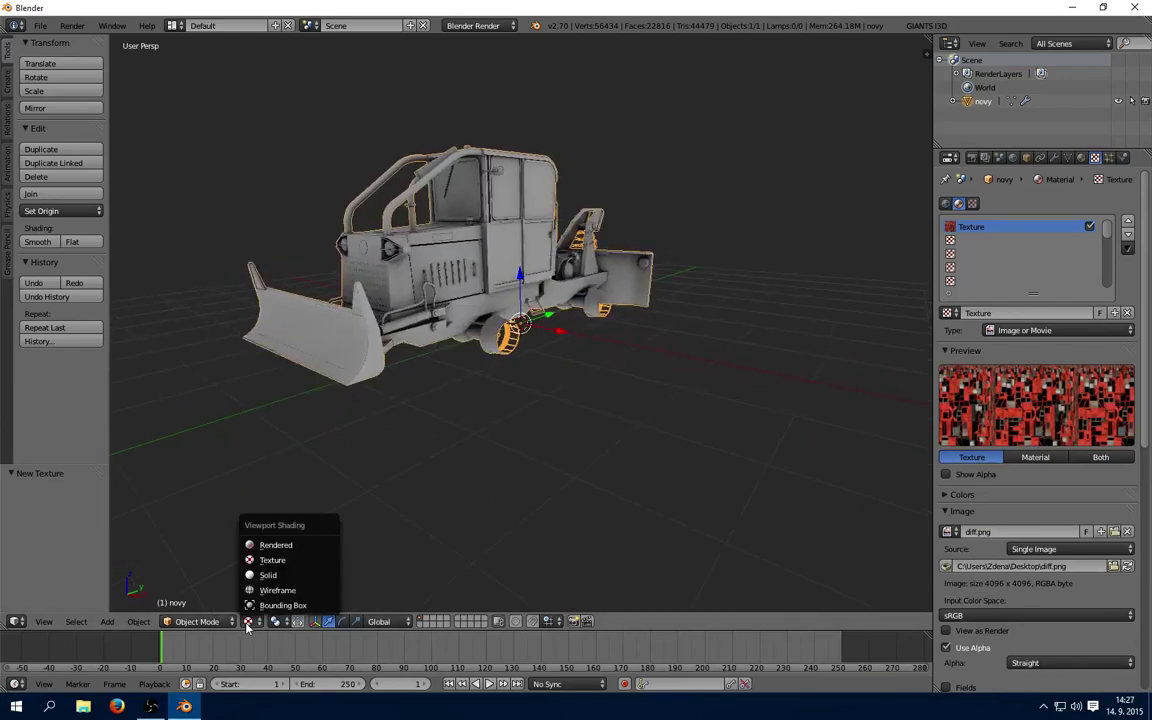
click(268, 575)
key(ctrl+a)
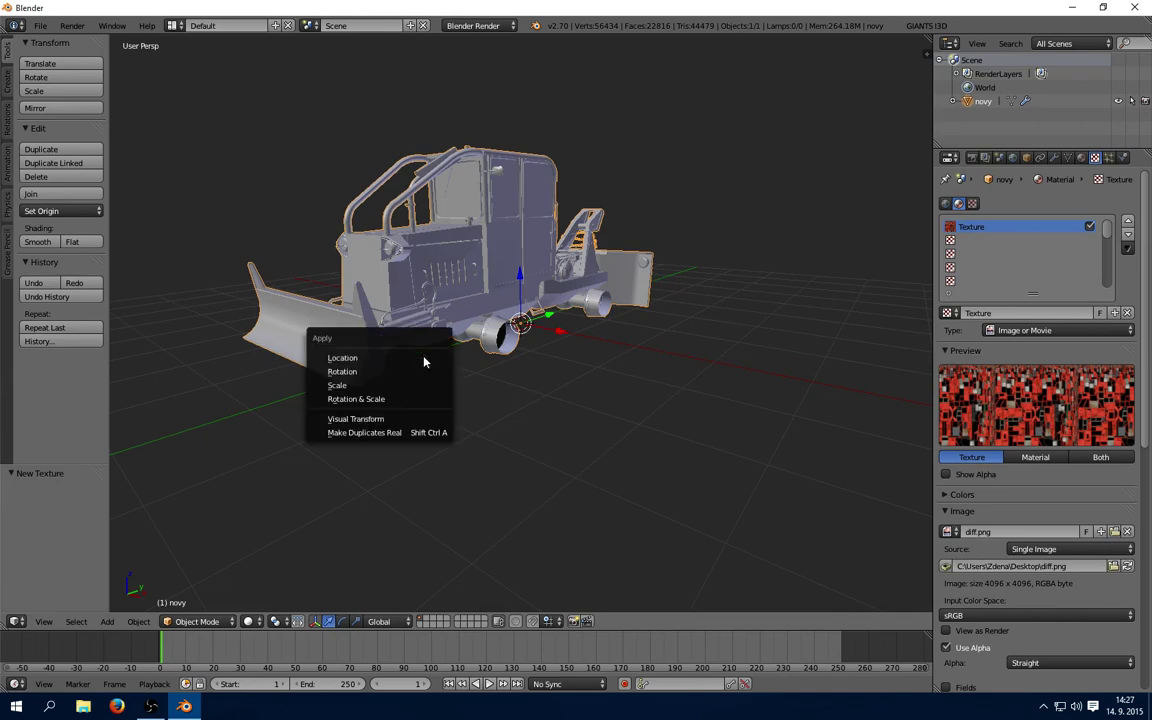
Apply the tractor's rotation and scale and export it to the Desktop as untitled.i3d
click(386, 387)
click(42, 26)
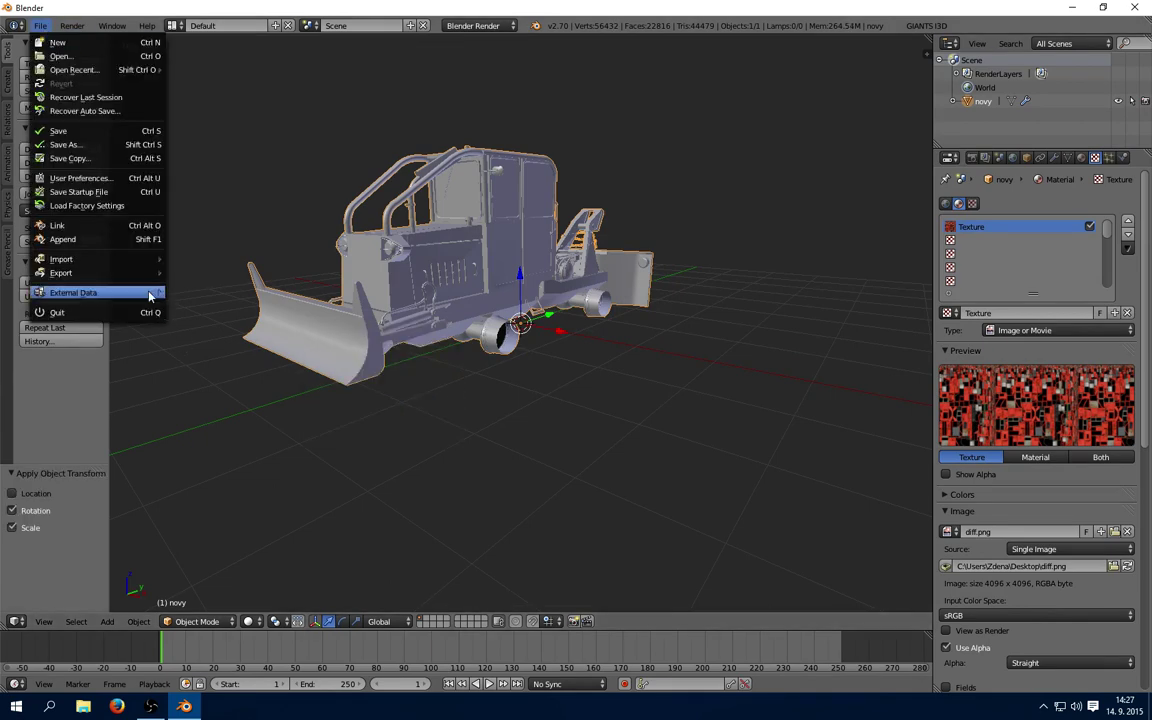
mouse_move(61, 273)
click(234, 368)
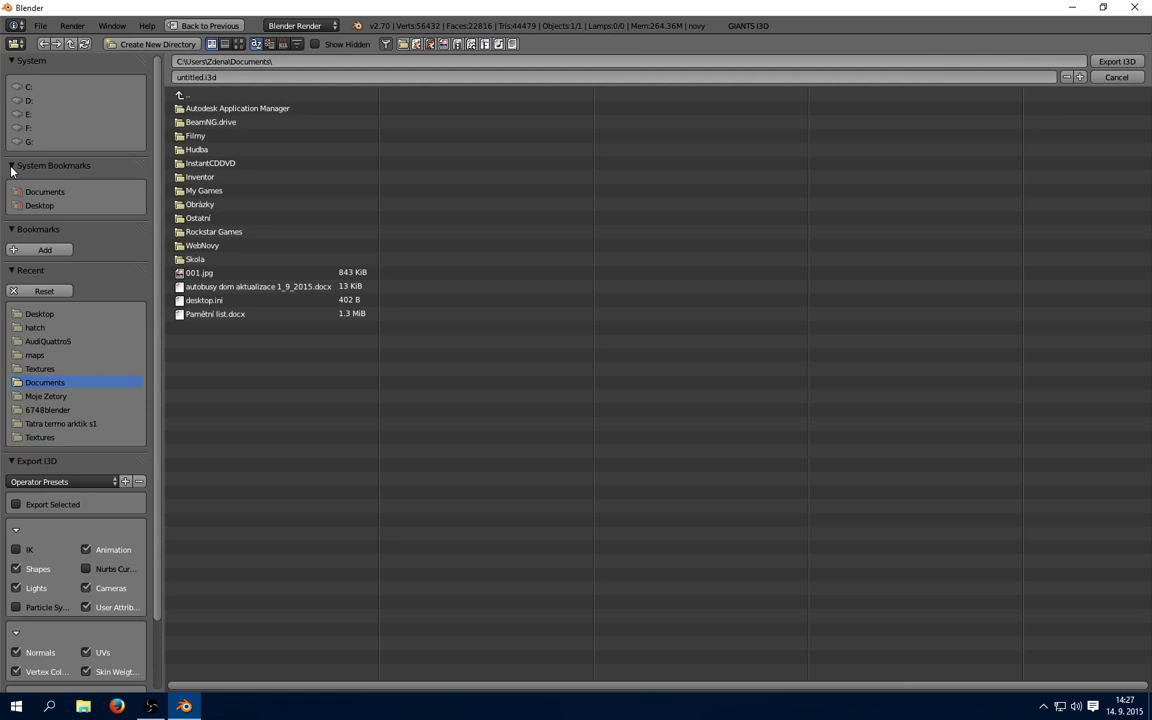
click(40, 206)
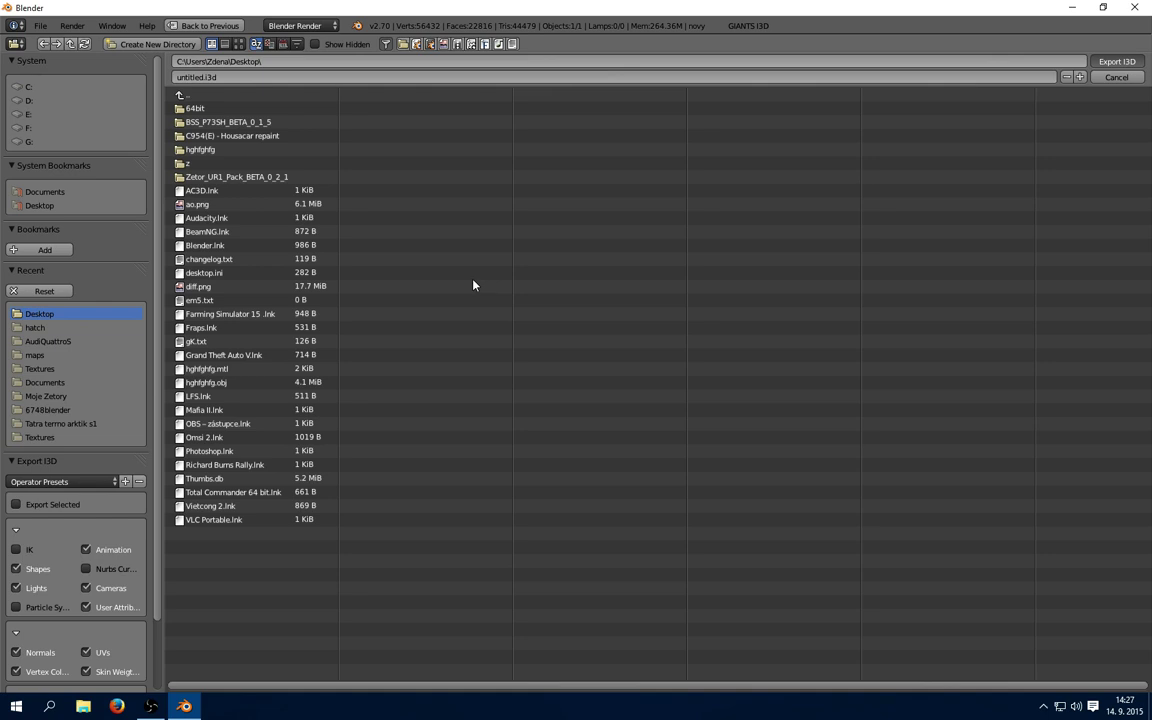
key(Escape)
Quit Blender without saving, then open ao.png and diff.png together in Paint.NET
click(1135, 7)
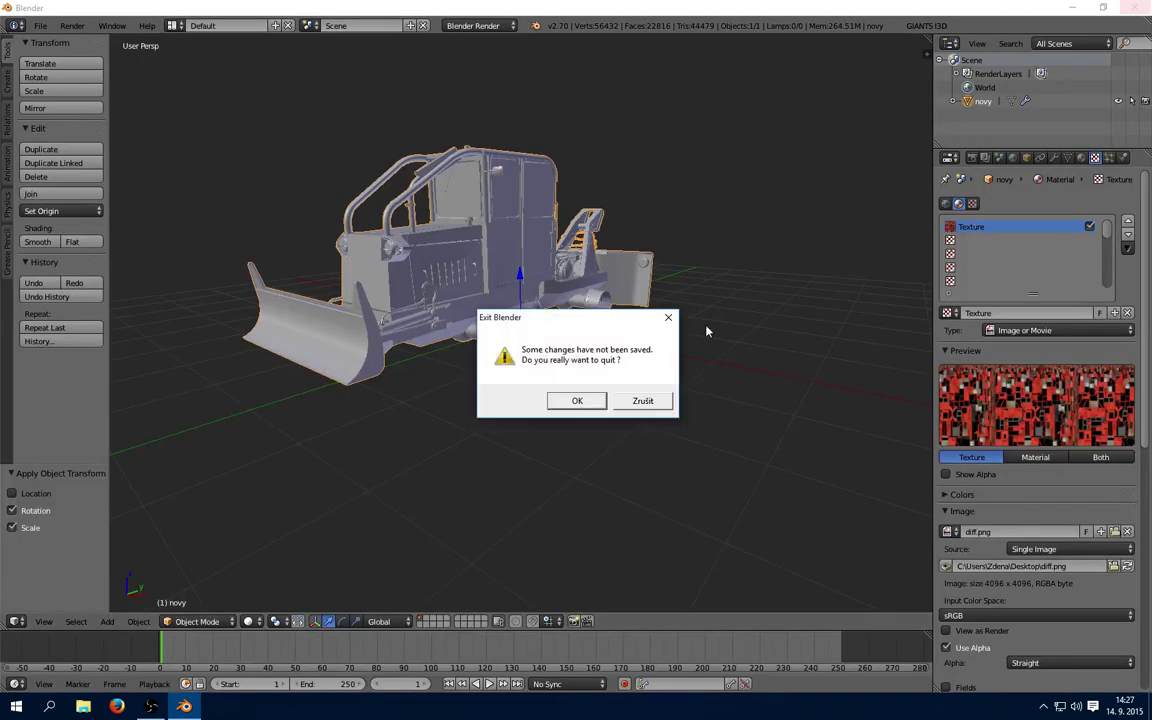
click(580, 401)
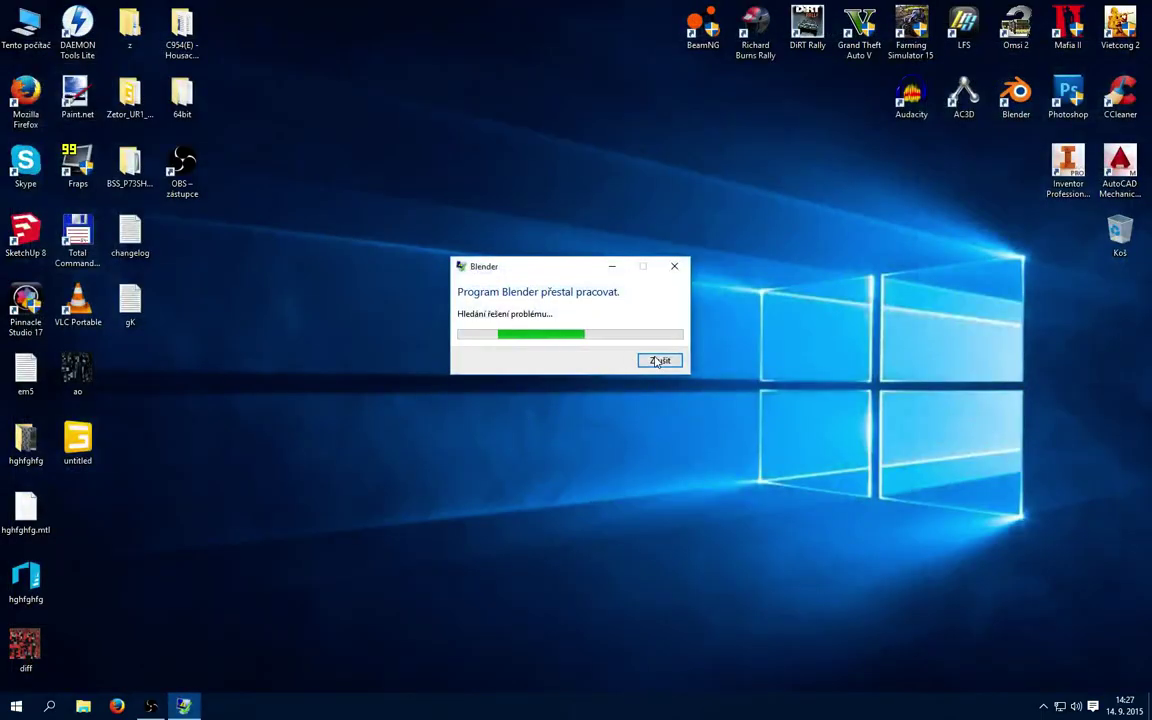
click(659, 361)
drag(25, 645, 286, 440)
mouse_move(77, 372)
mouse_down()
mouse_move(336, 379)
mouse_move(292, 375)
mouse_up()
drag(26, 578, 28, 513)
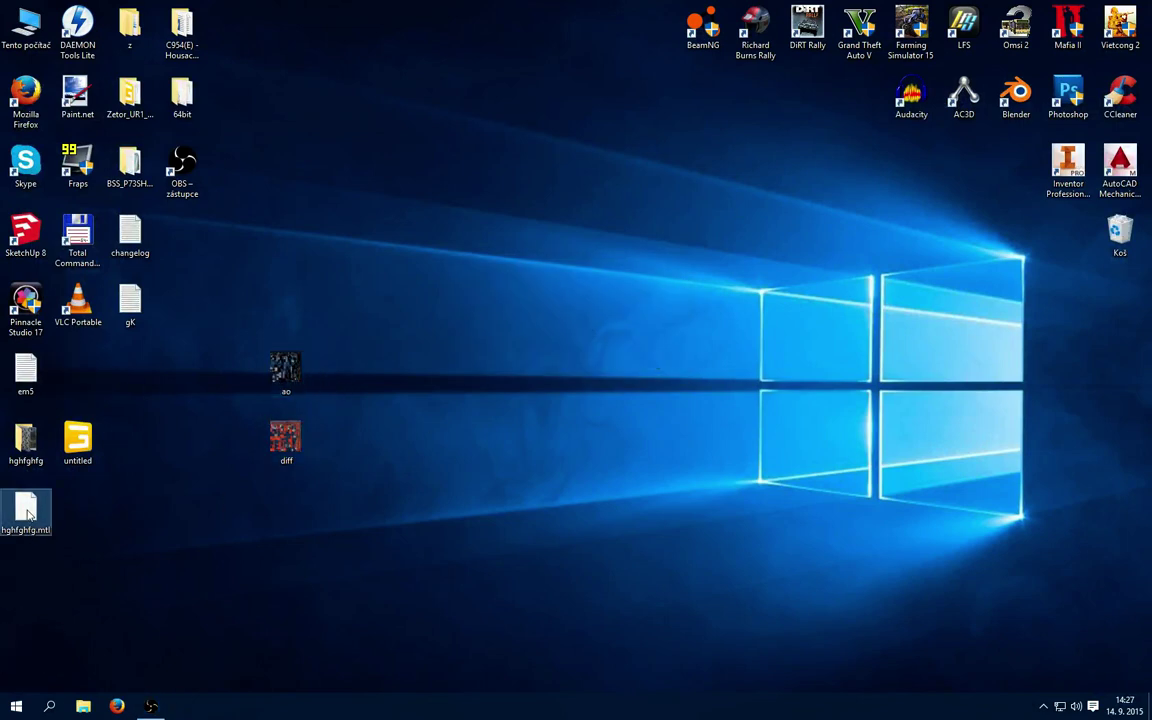
drag(357, 509, 236, 315)
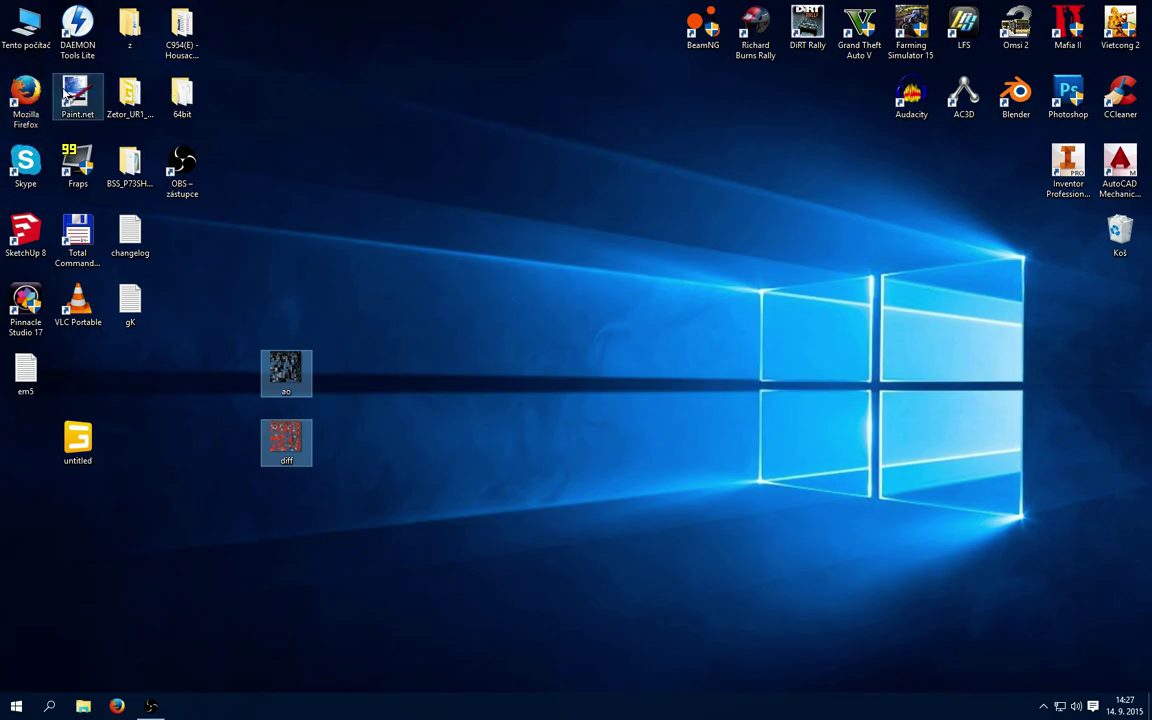
drag(66, 92, 68, 94)
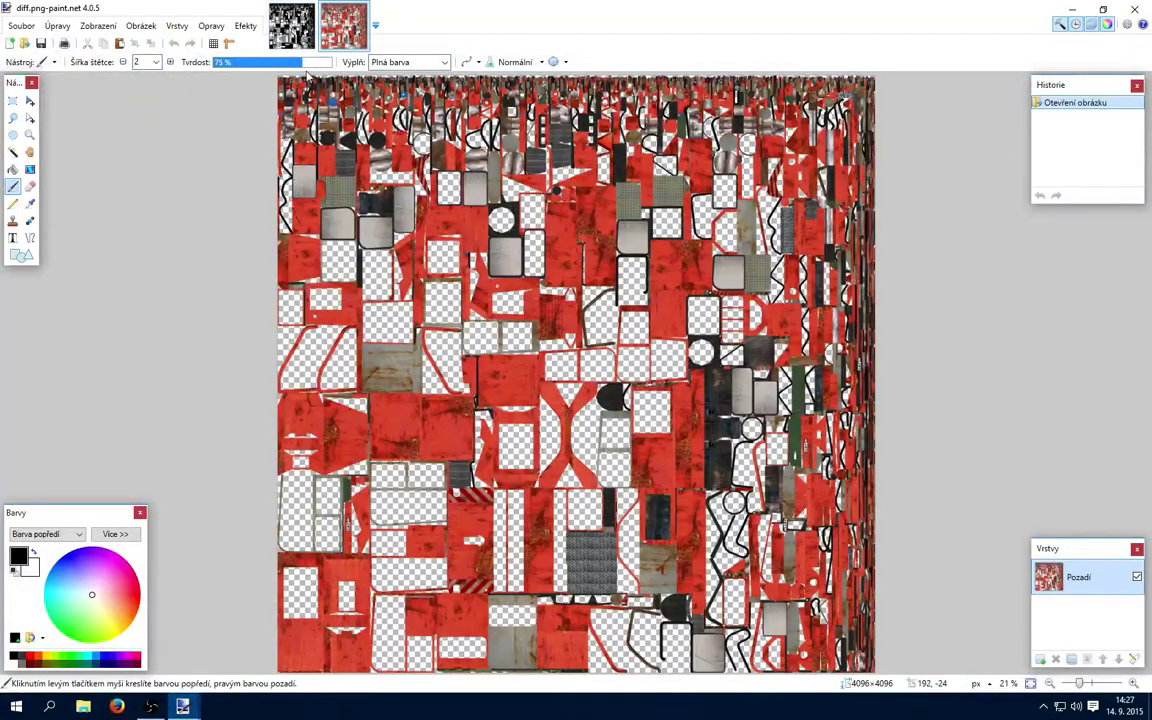
Add a black-filled layer beneath Pozadí in diff.png and merge them together
click(290, 30)
click(21, 25)
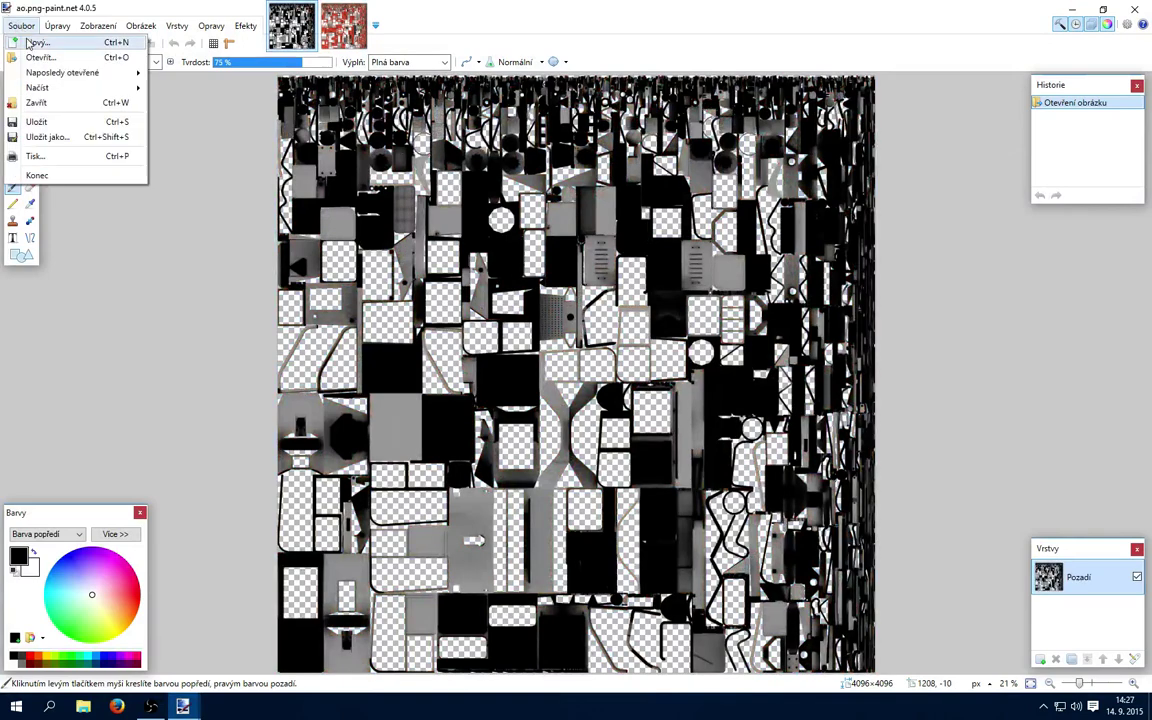
click(343, 25)
click(176, 25)
click(176, 25)
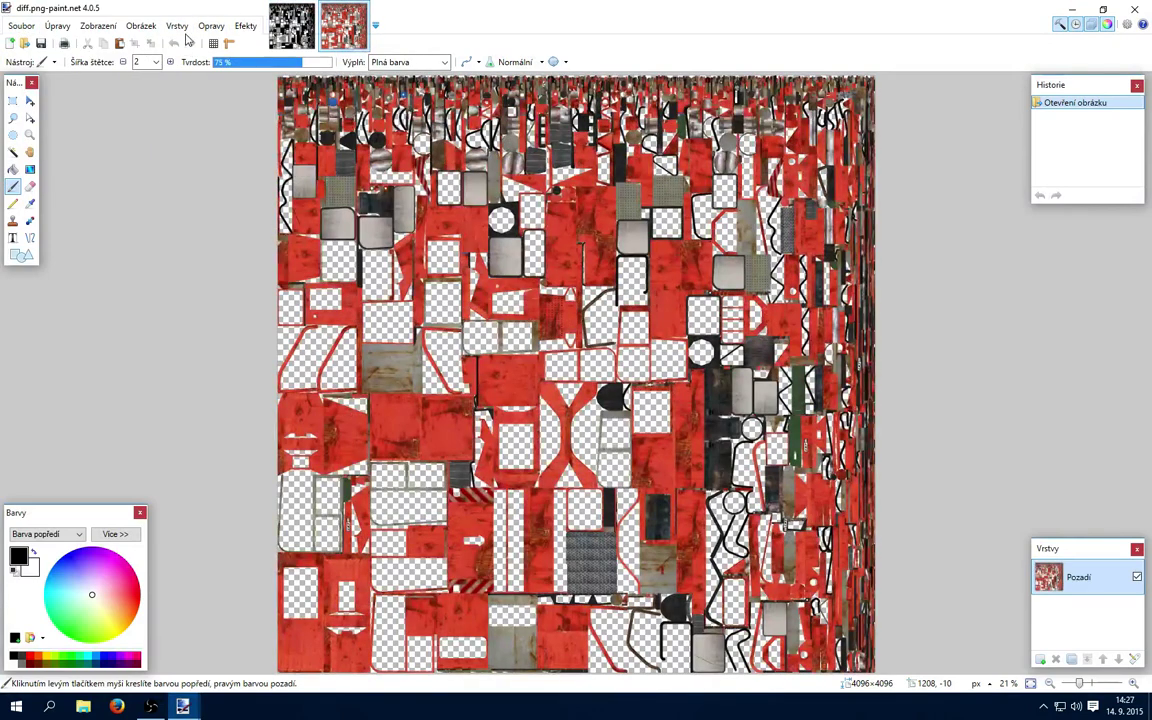
click(176, 25)
click(215, 34)
key(ctrl+shift+n)
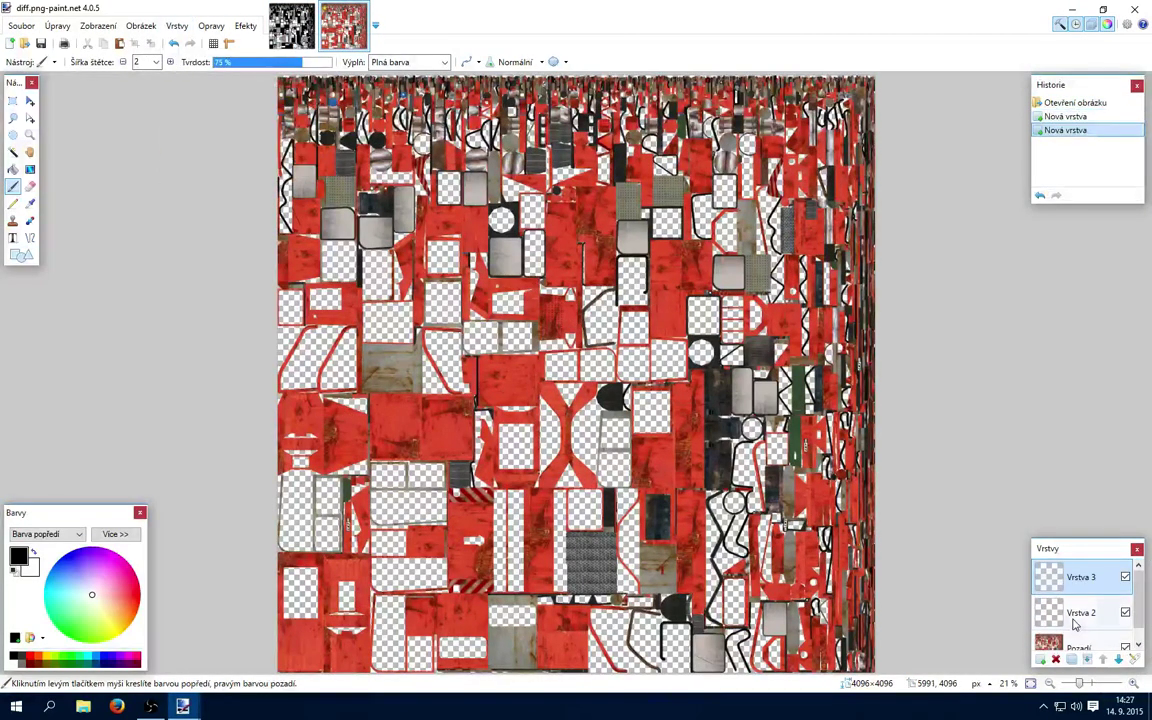
click(1118, 659)
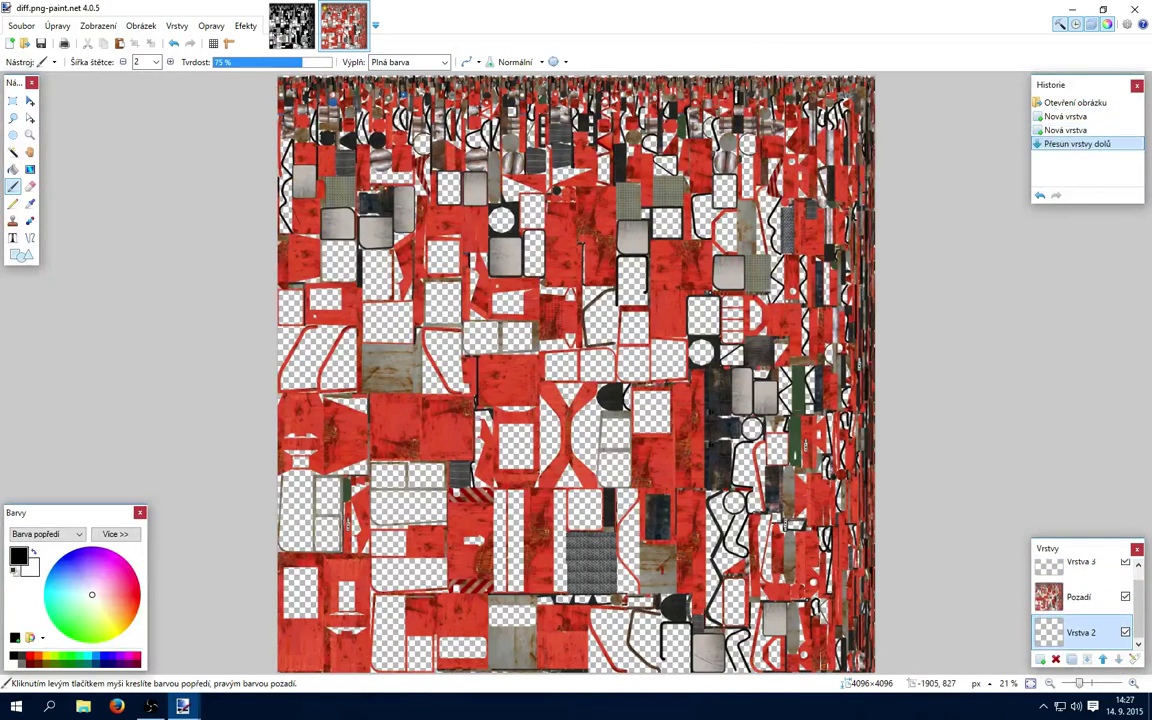
click(12, 169)
click(400, 250)
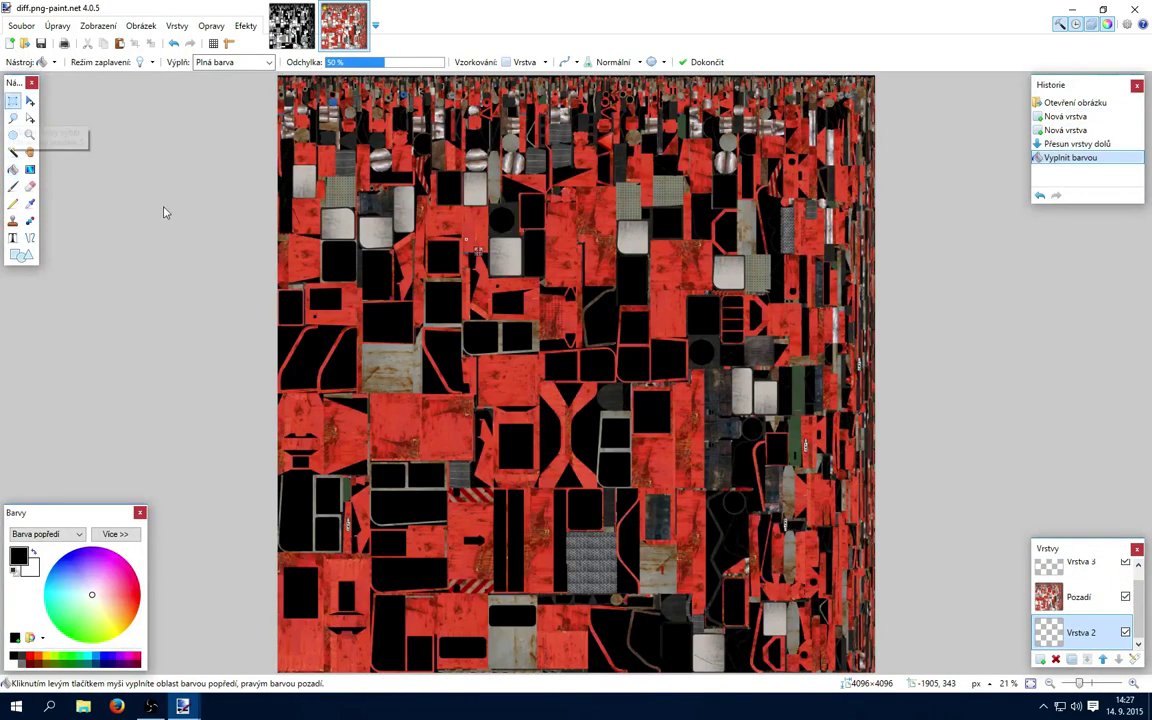
key(s)
click(1078, 597)
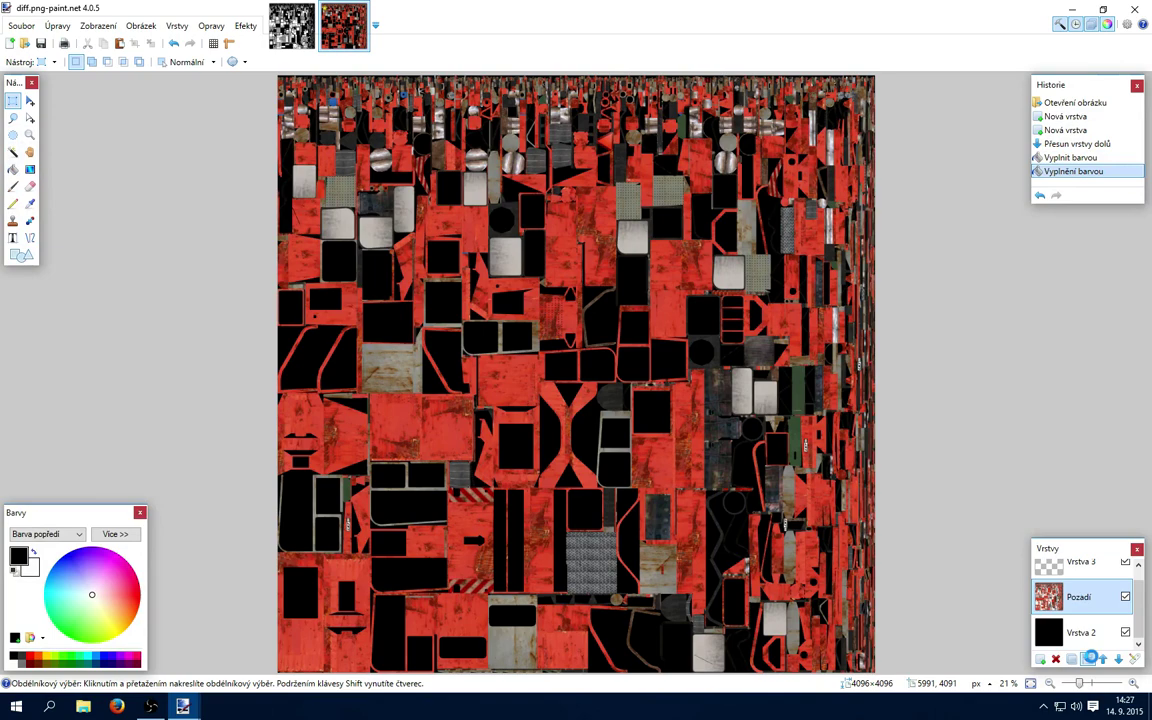
click(1090, 658)
Paste ao.png as a new layer, set it to Multiply (Násobení), and merge down
click(291, 25)
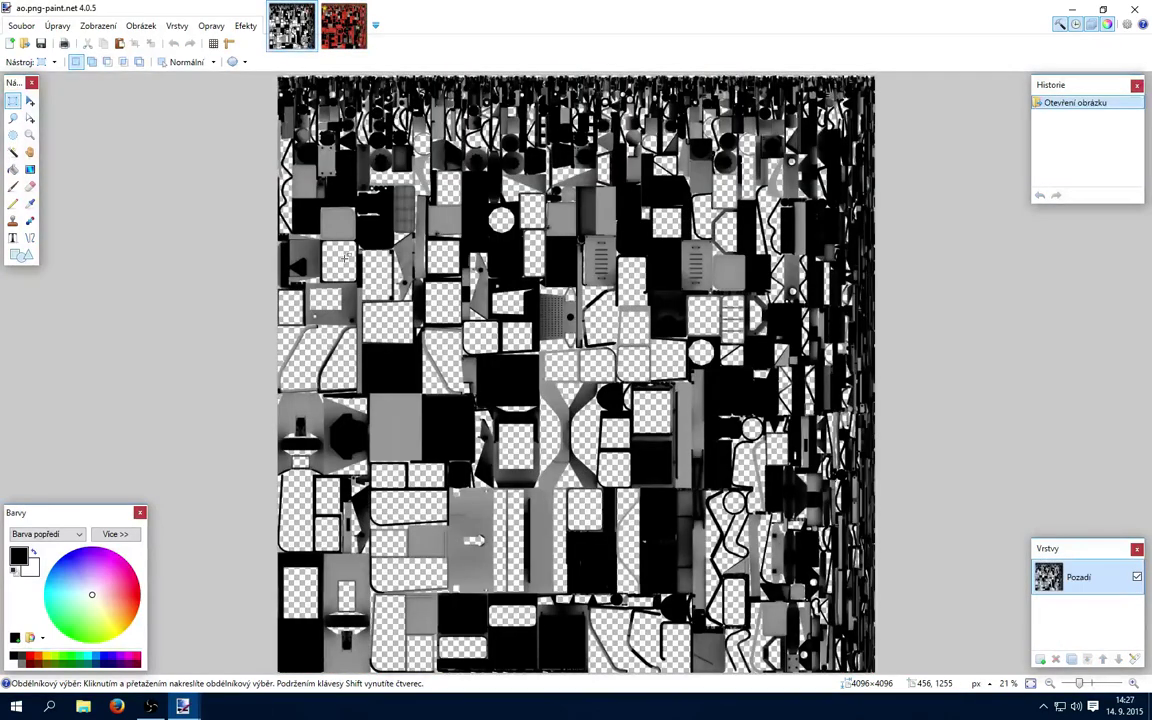
key(ctrl+a)
key(ctrl+c)
click(343, 25)
key(ctrl+shift+v)
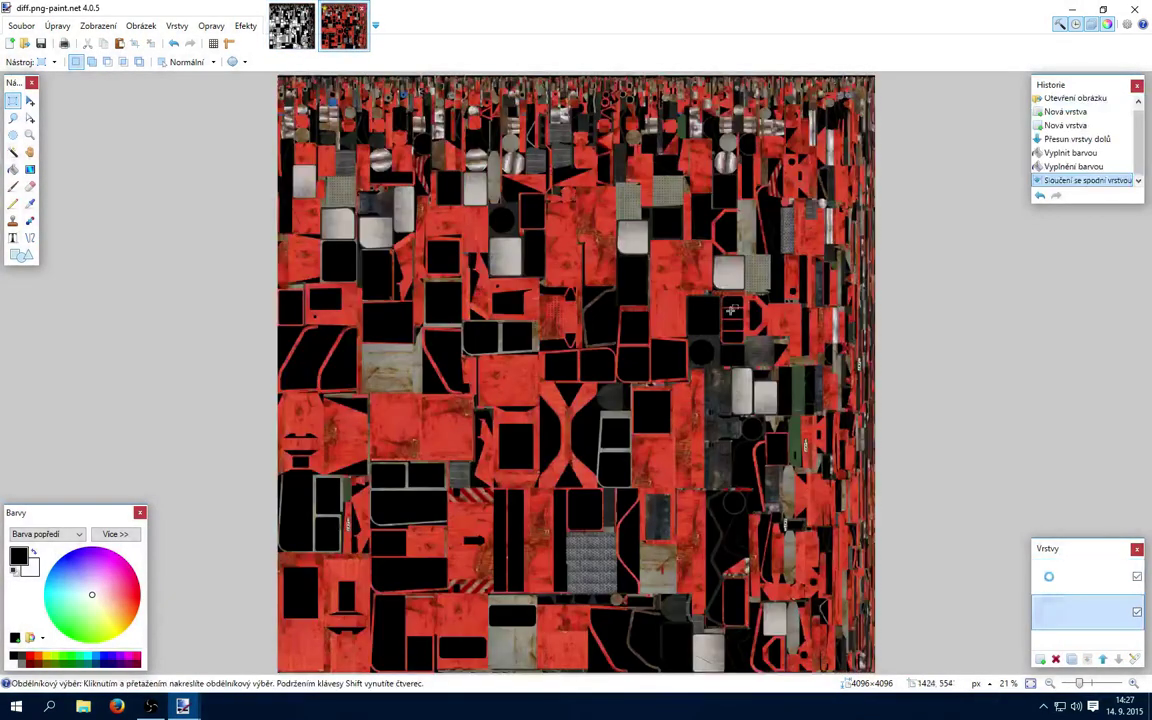
key(ctrl+d)
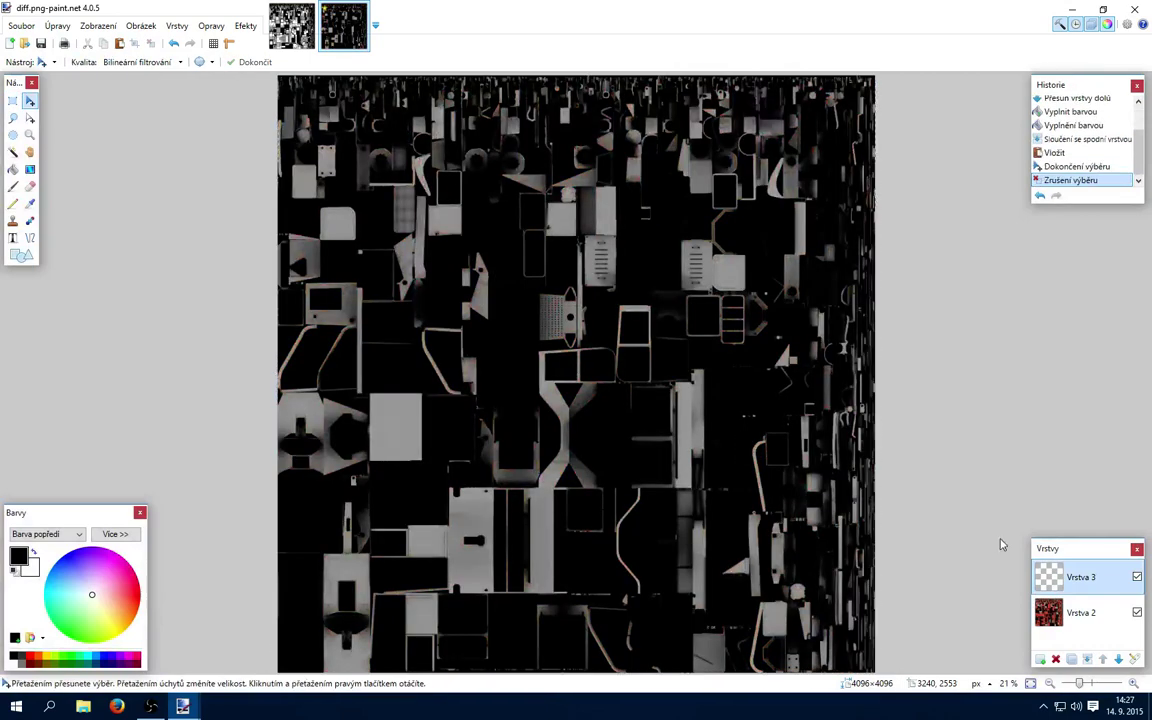
key(F4)
click(562, 357)
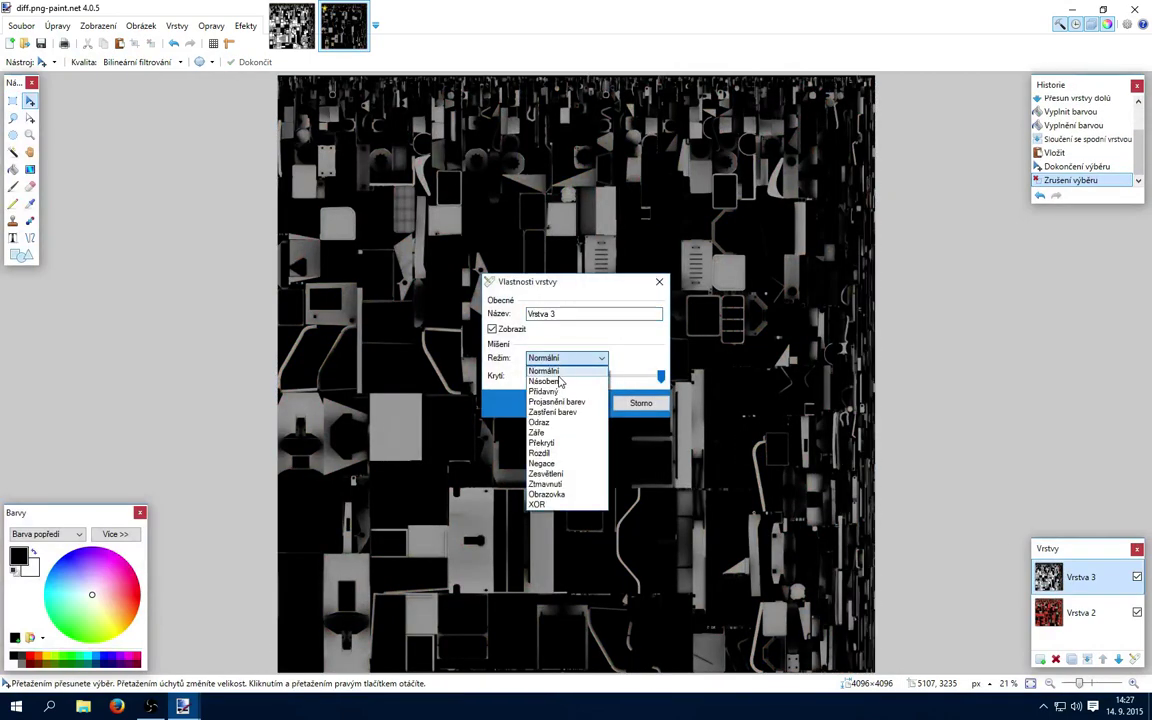
click(561, 381)
click(580, 403)
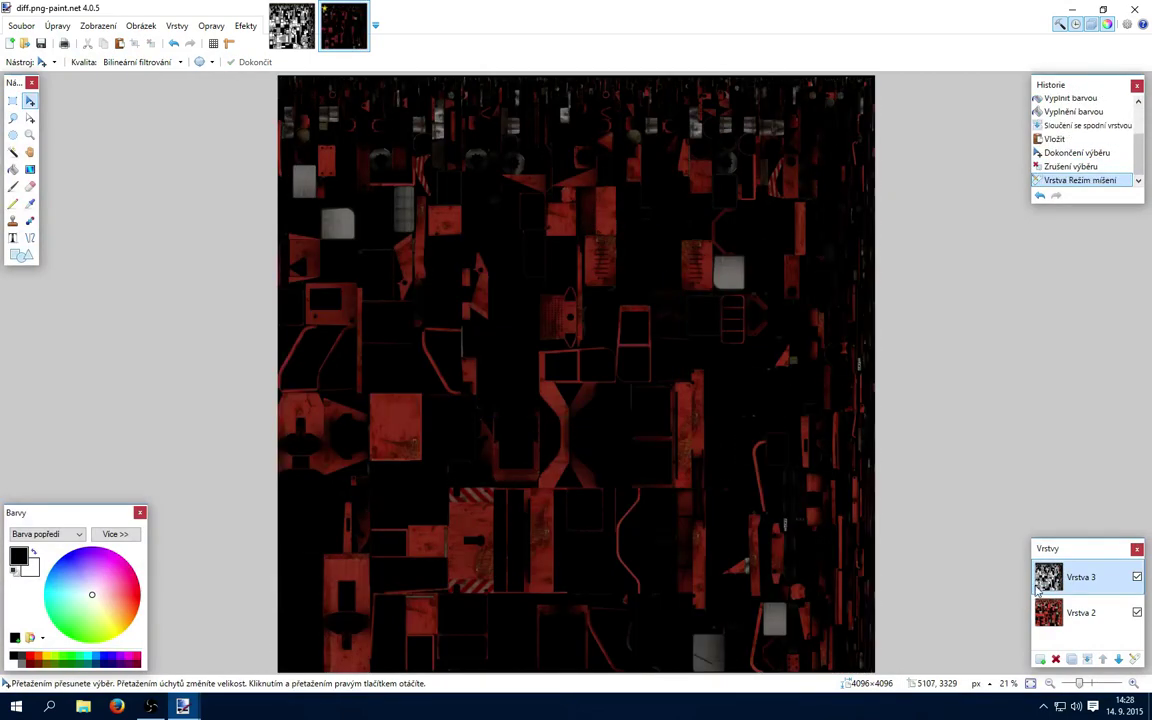
key(ctrl+m)
Save the atlas to the desktop as lkt.dds in DirectDraw Surface format, then close Paint.NET
click(21, 25)
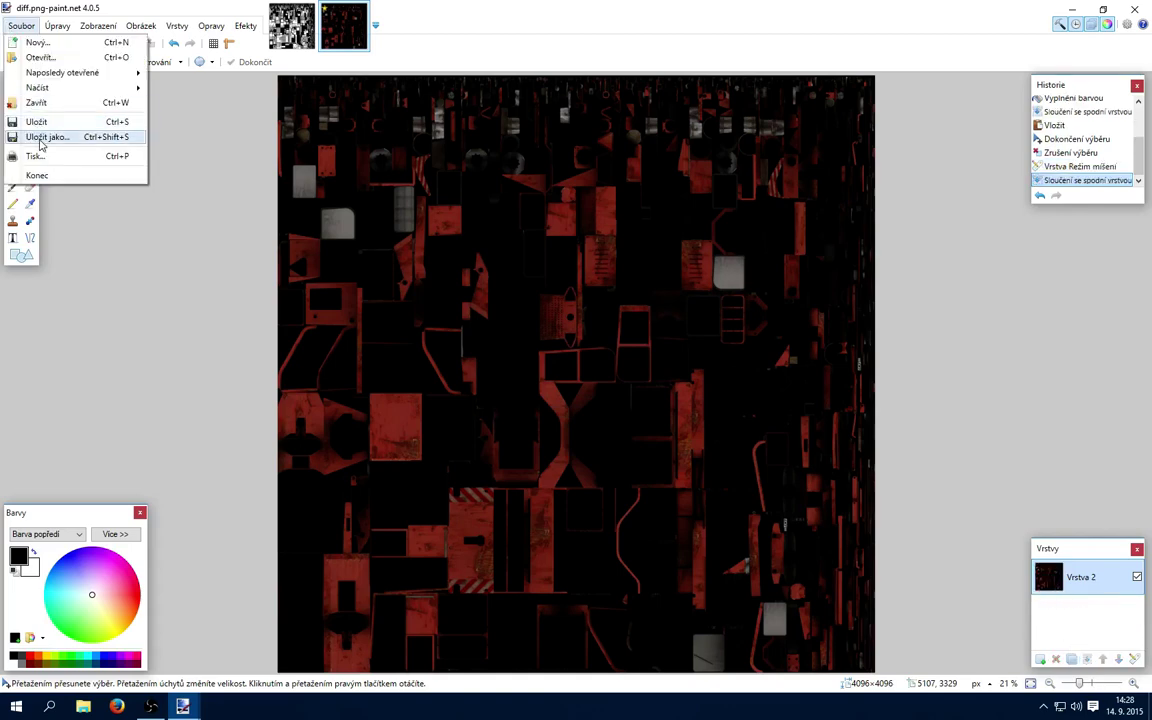
click(44, 137)
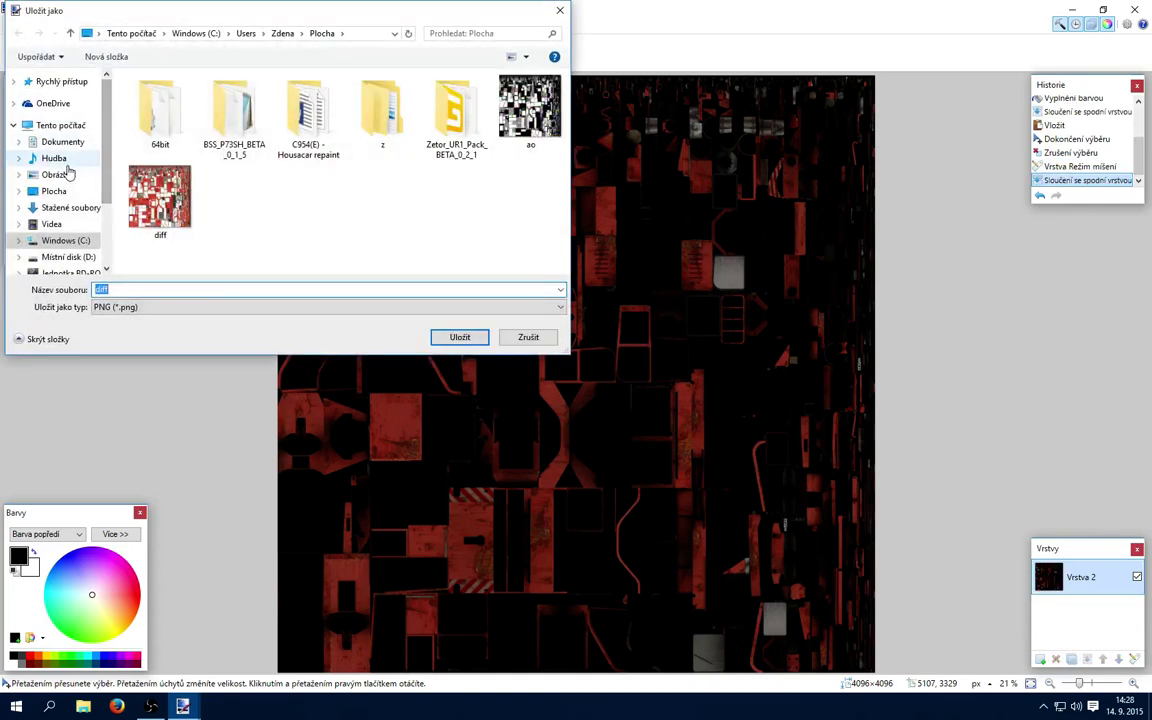
click(54, 191)
click(130, 307)
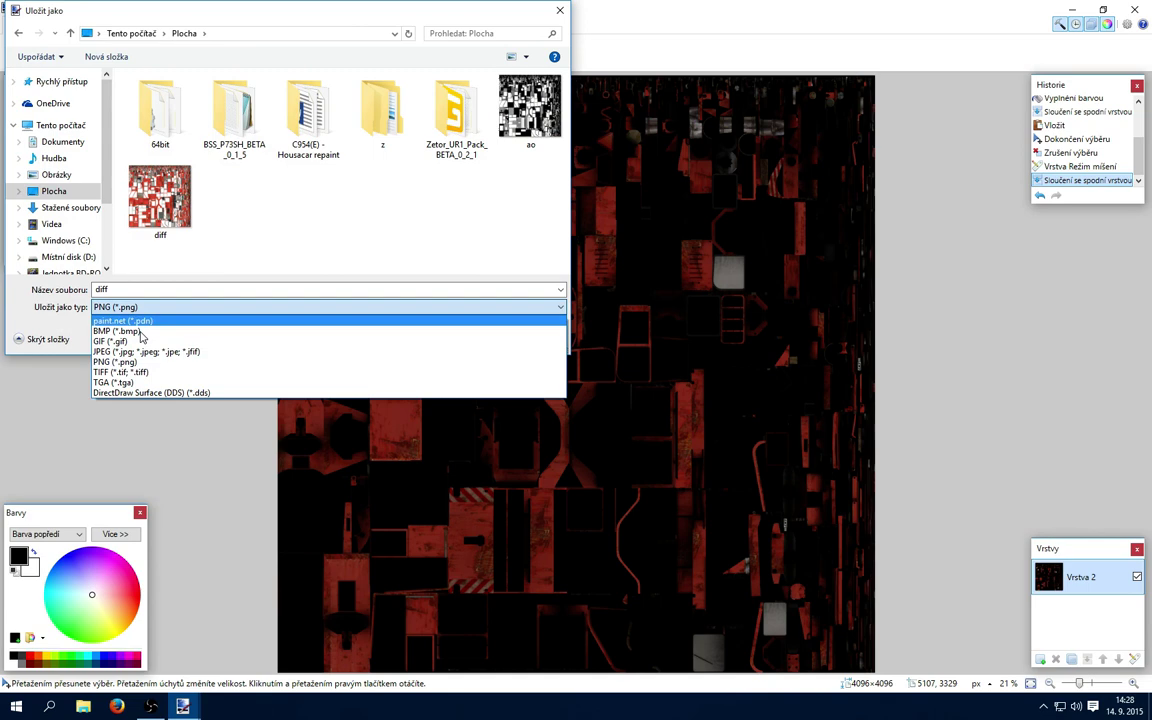
click(182, 393)
text(lkt)
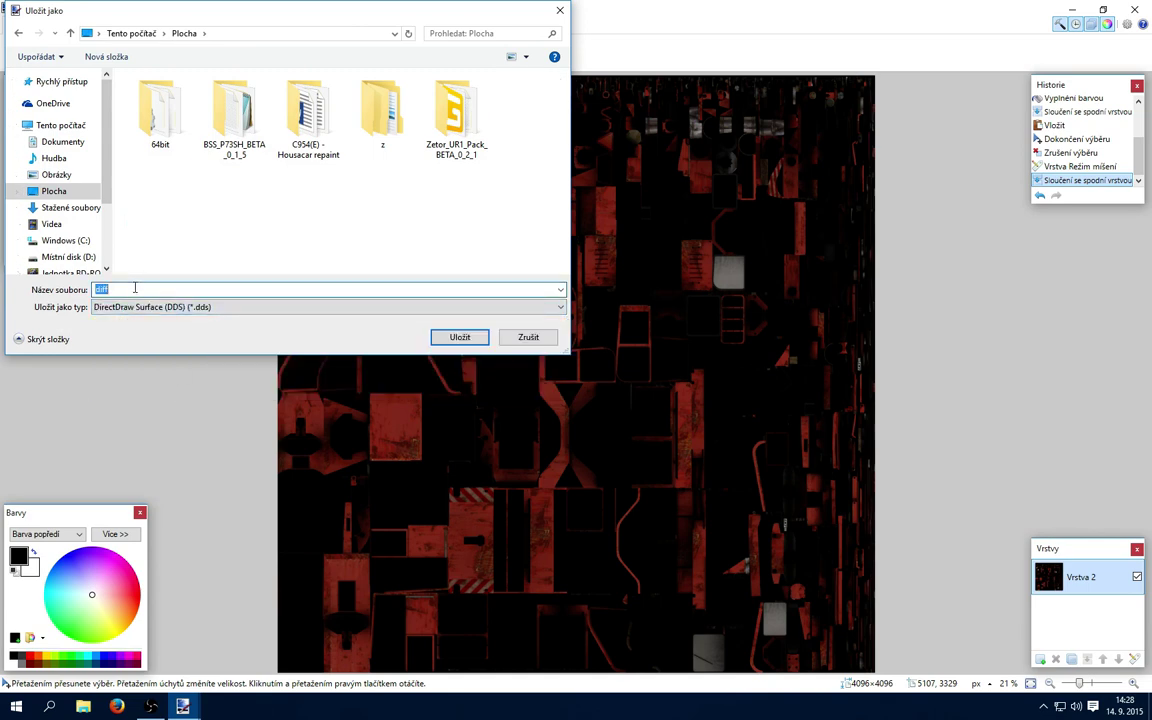
click(459, 337)
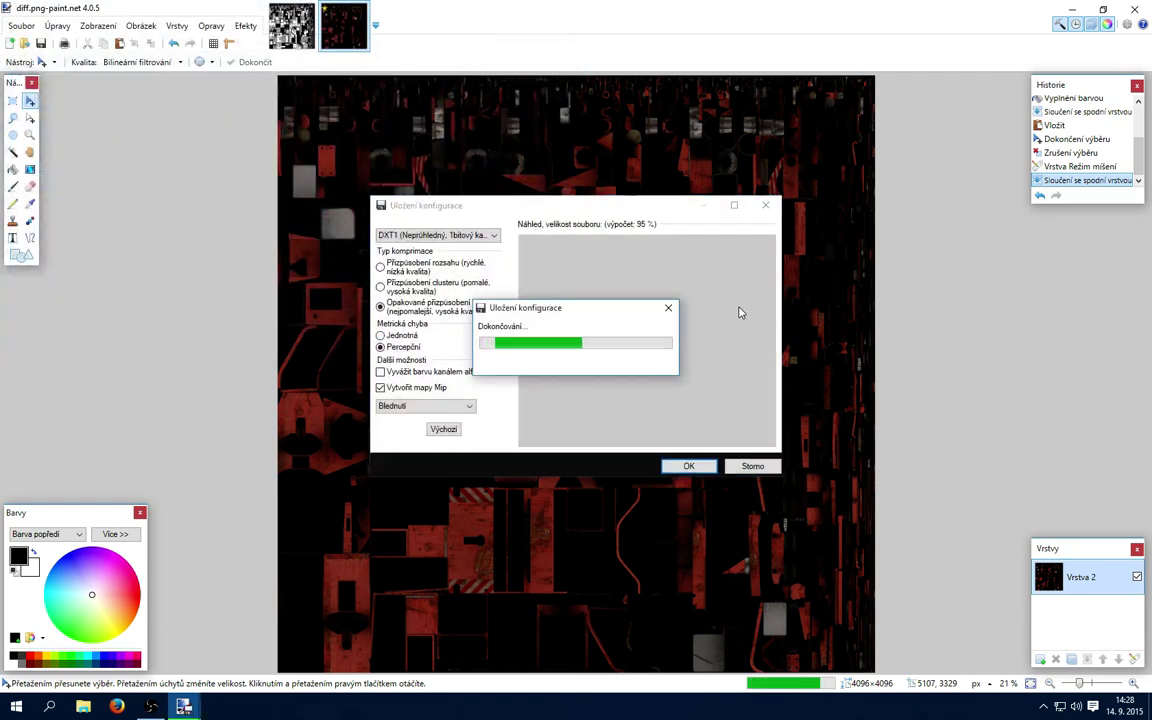
key(Return)
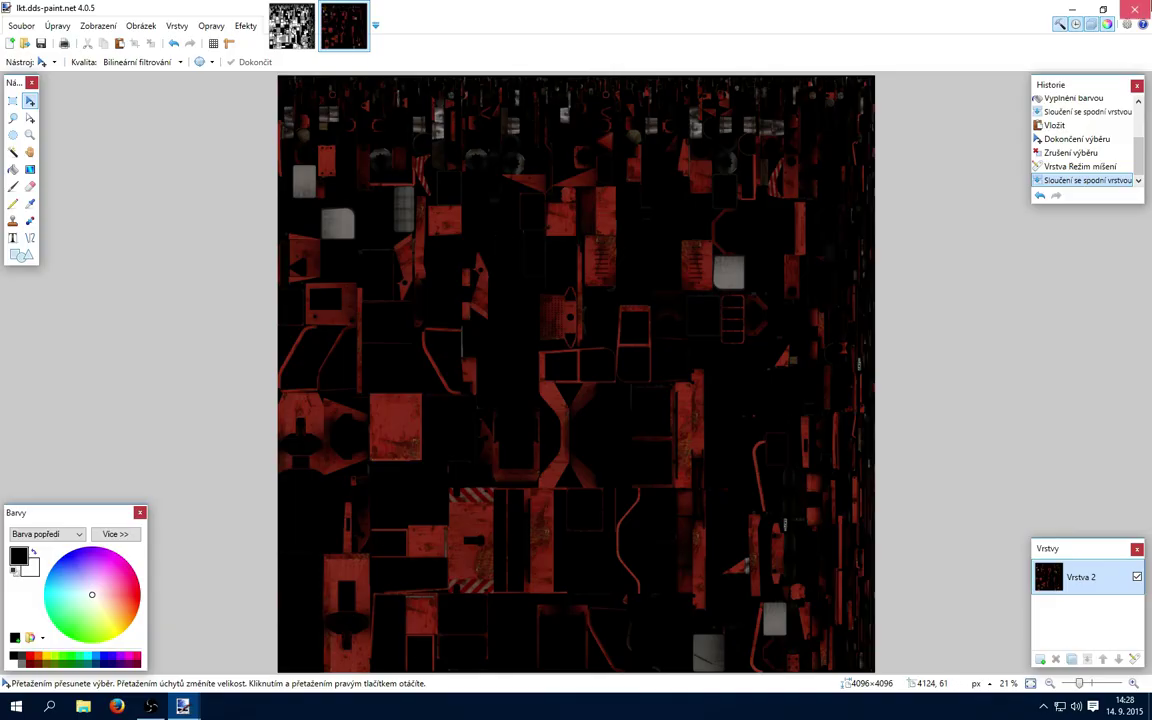
key(alt+F4)
In Notepad, replace untitled.i3d's diff.png texture path with lkt.dds and save it
right_click(95, 435)
mouse_move(156, 458)
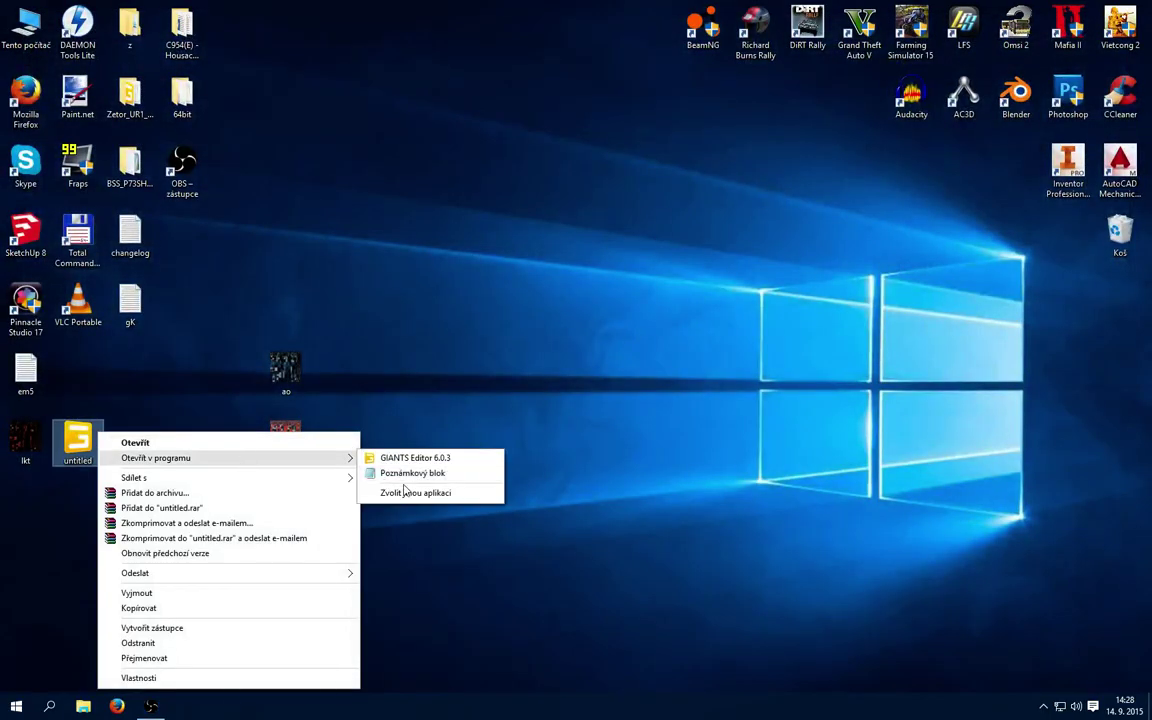
click(400, 473)
mouse_move(293, 185)
mouse_down()
mouse_move(535, 188)
mouse_move(462, 188)
mouse_up()
text(lkt)
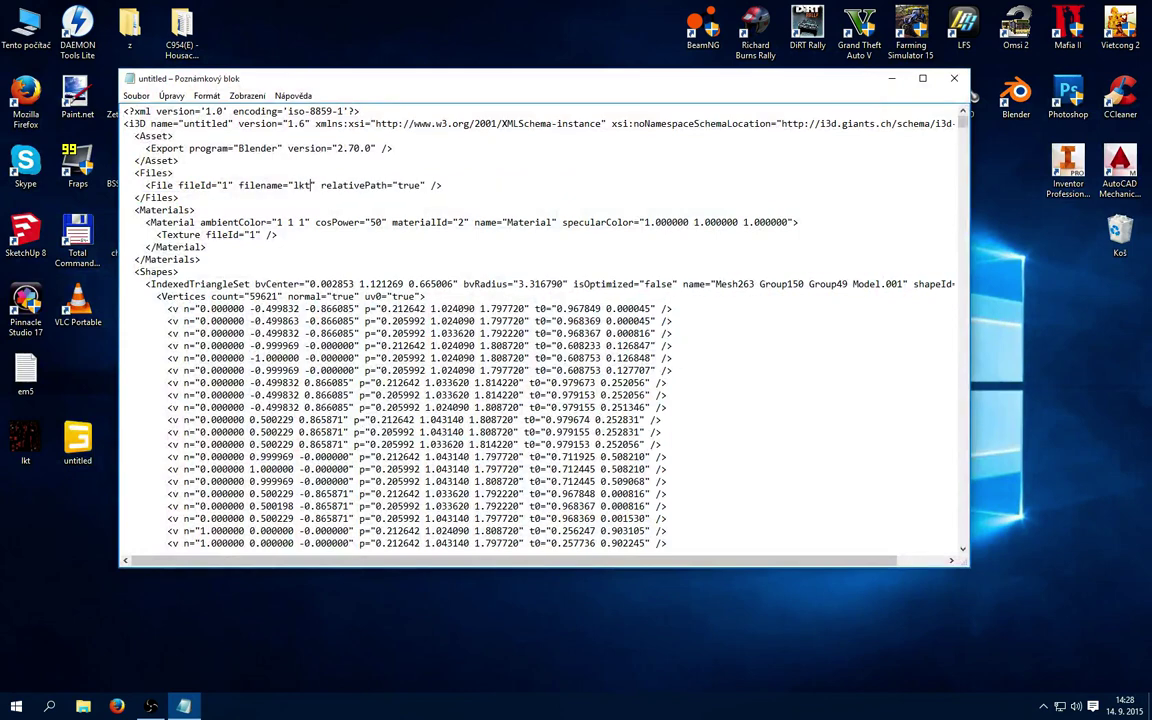
text(.dds)
click(136, 96)
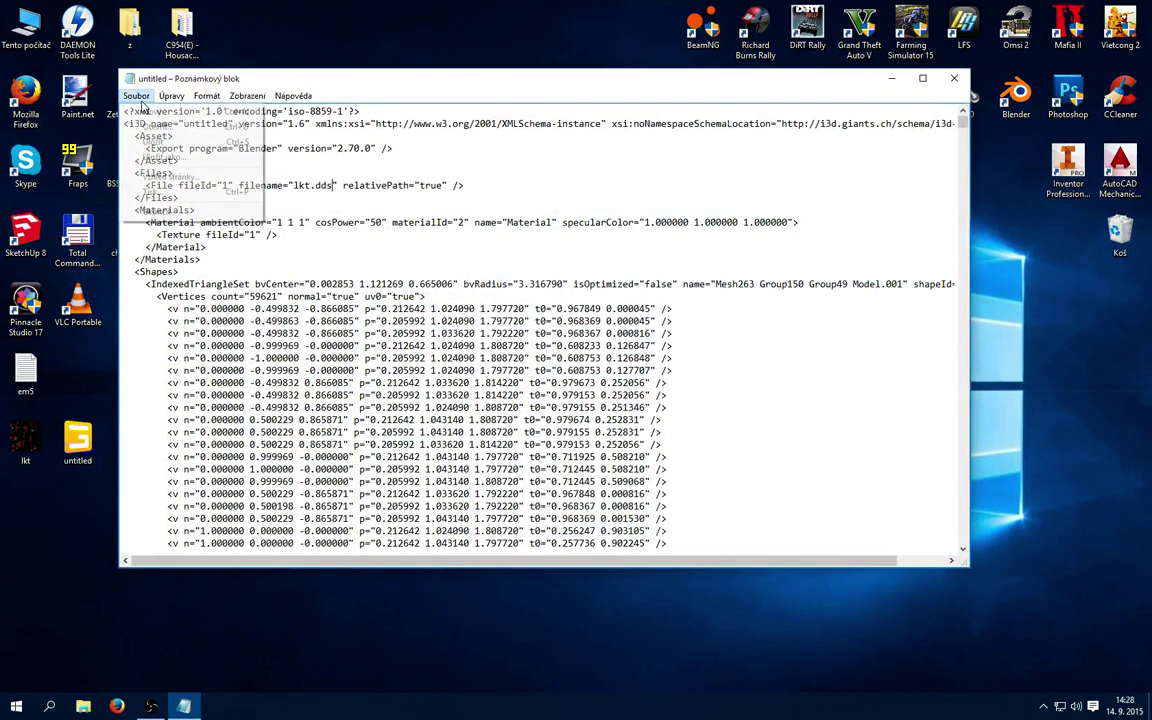
click(145, 140)
click(953, 80)
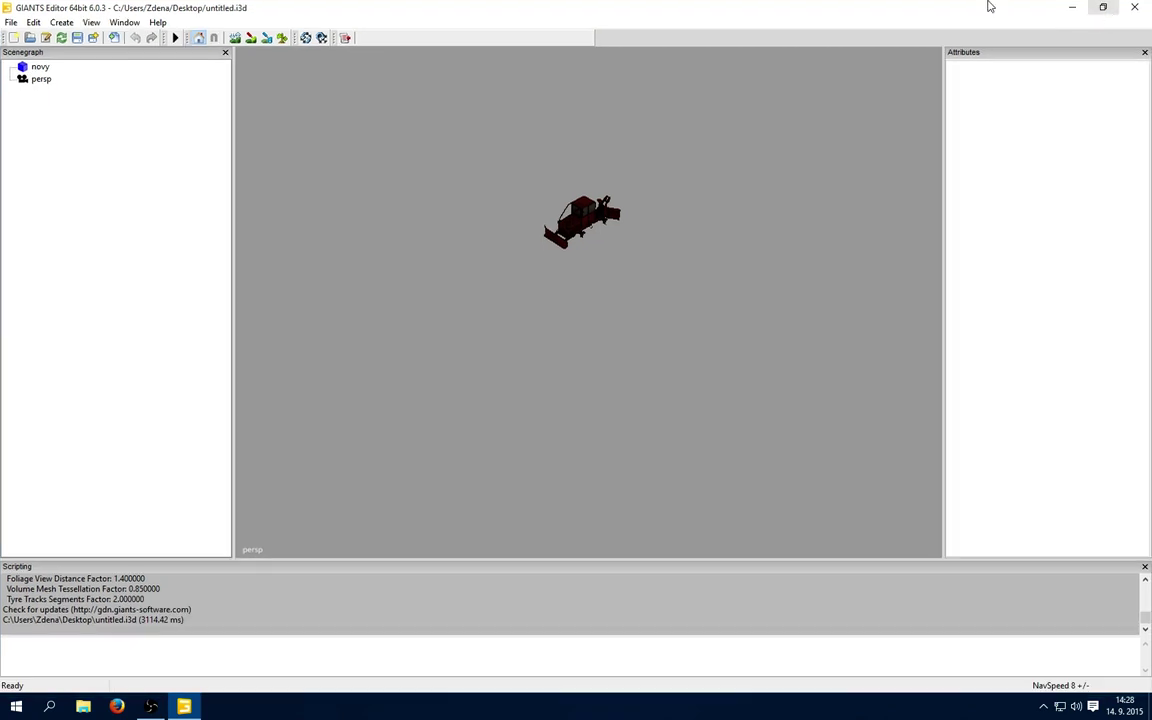
Add a light to the scene and review novy's material in Material Editing
click(61, 22)
click(71, 53)
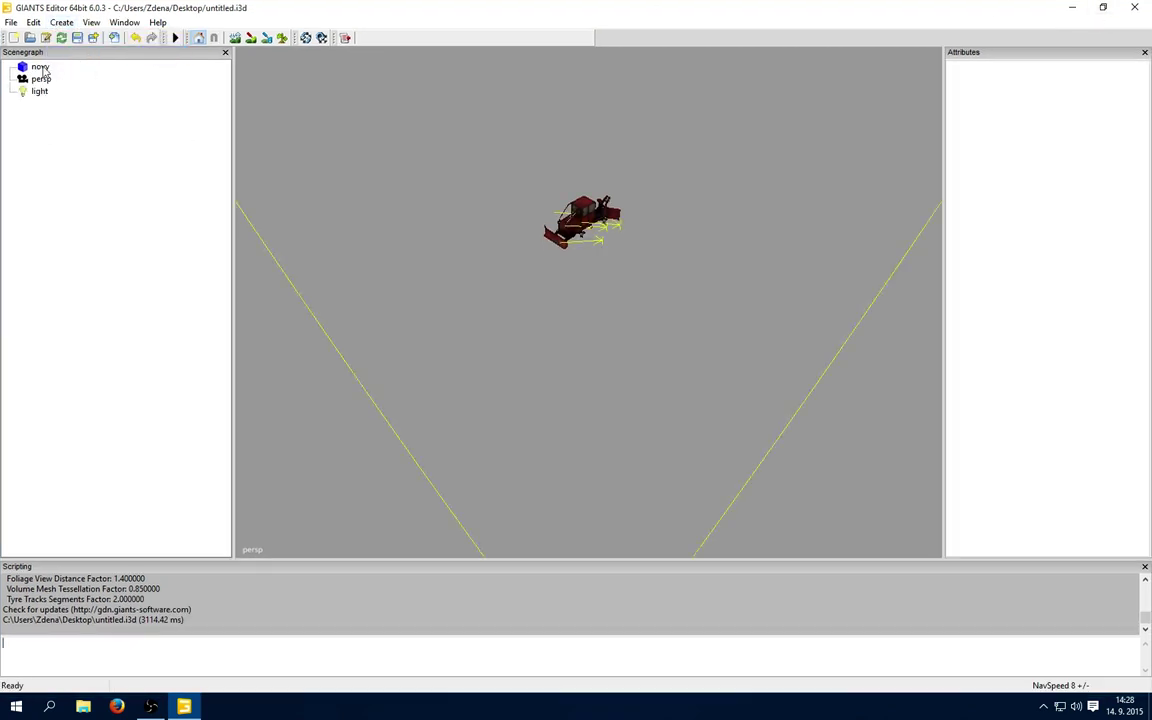
click(42, 68)
click(124, 22)
click(165, 157)
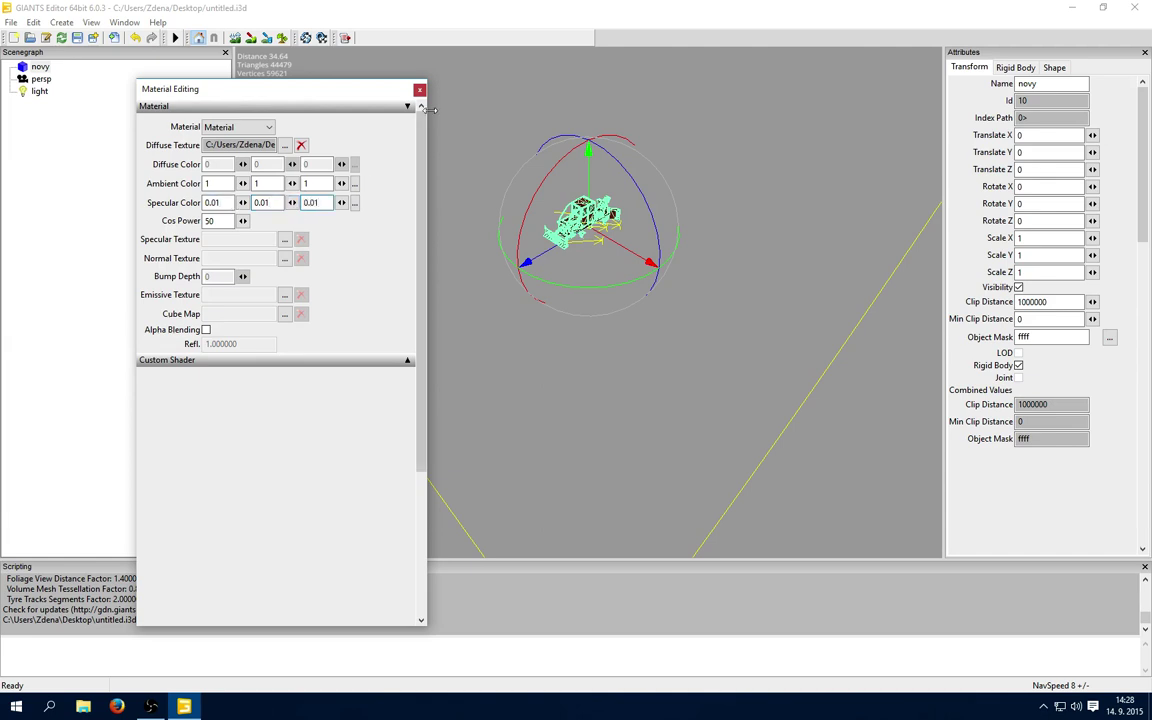
click(419, 89)
click(43, 130)
click(40, 91)
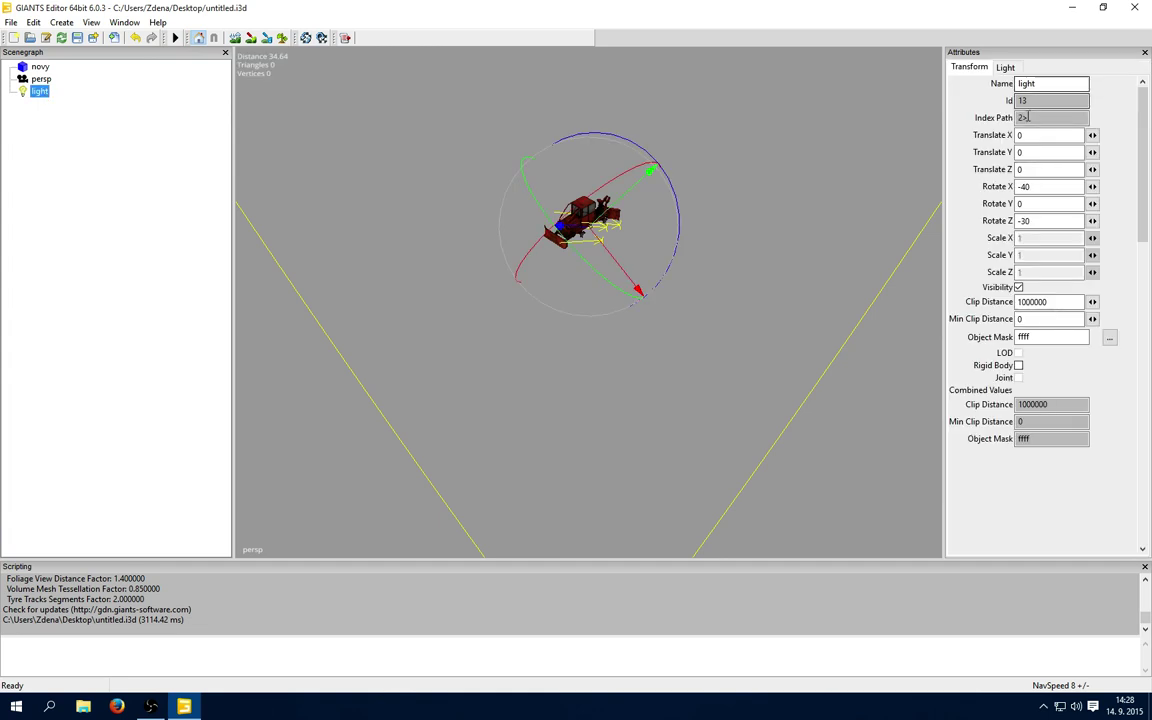
click(23, 214)
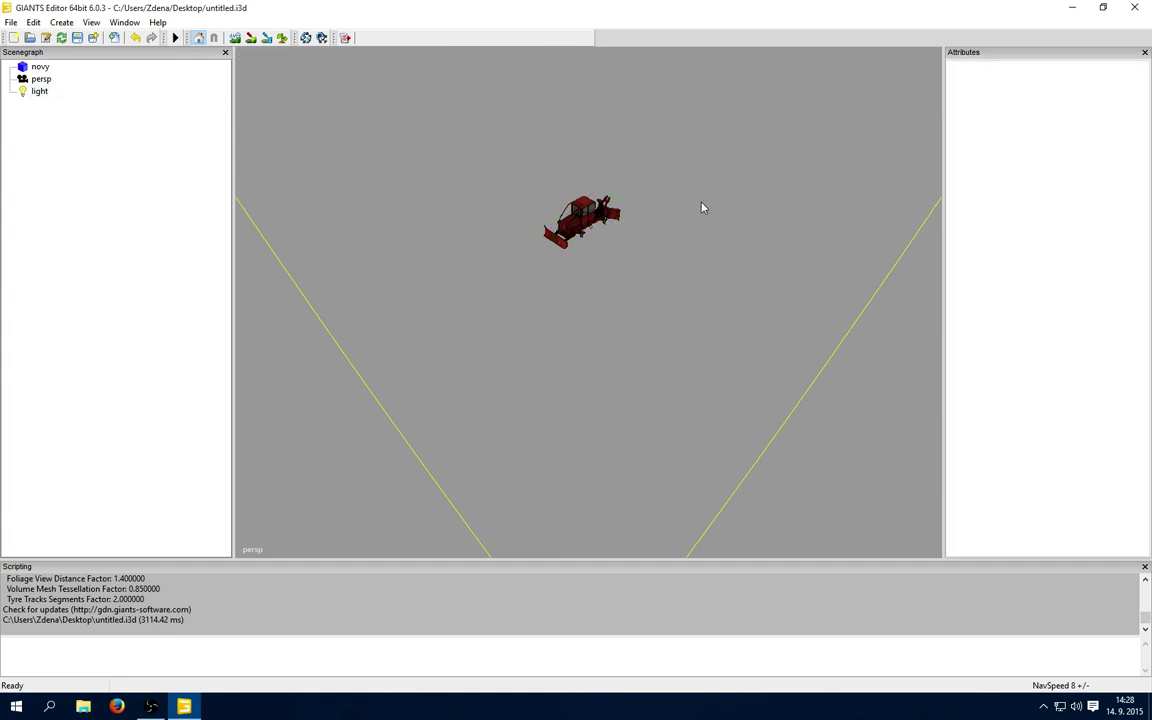